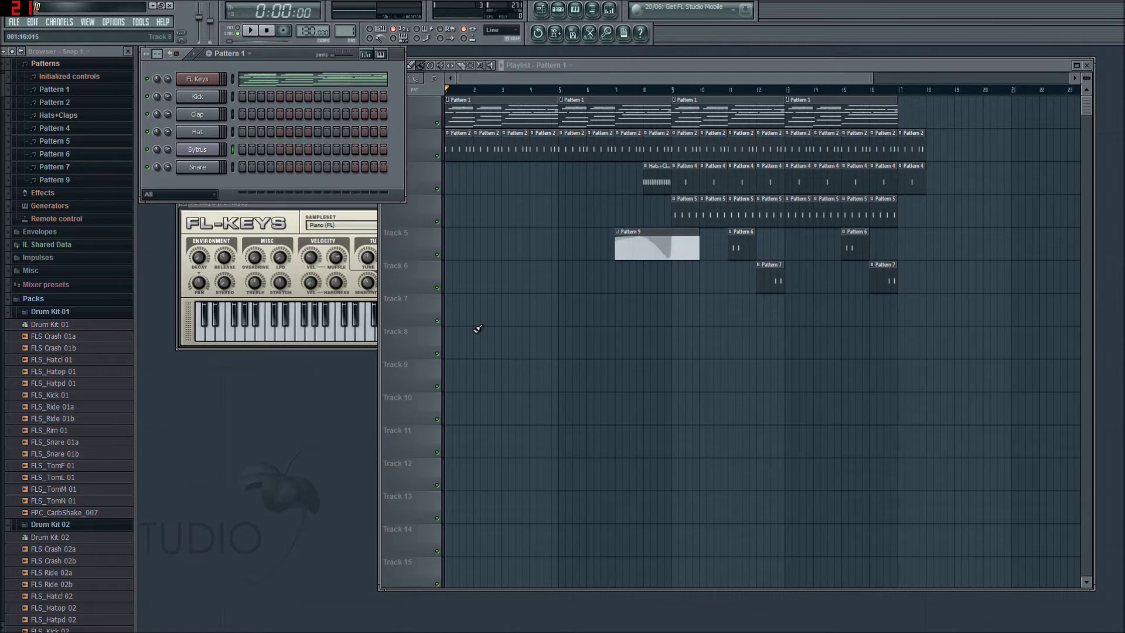
Review the Advanced Automation techniques section in the FL STUDIO TUTORIAL.txt outline in Notepad, and return to FL Studio
key(alt+Tab)
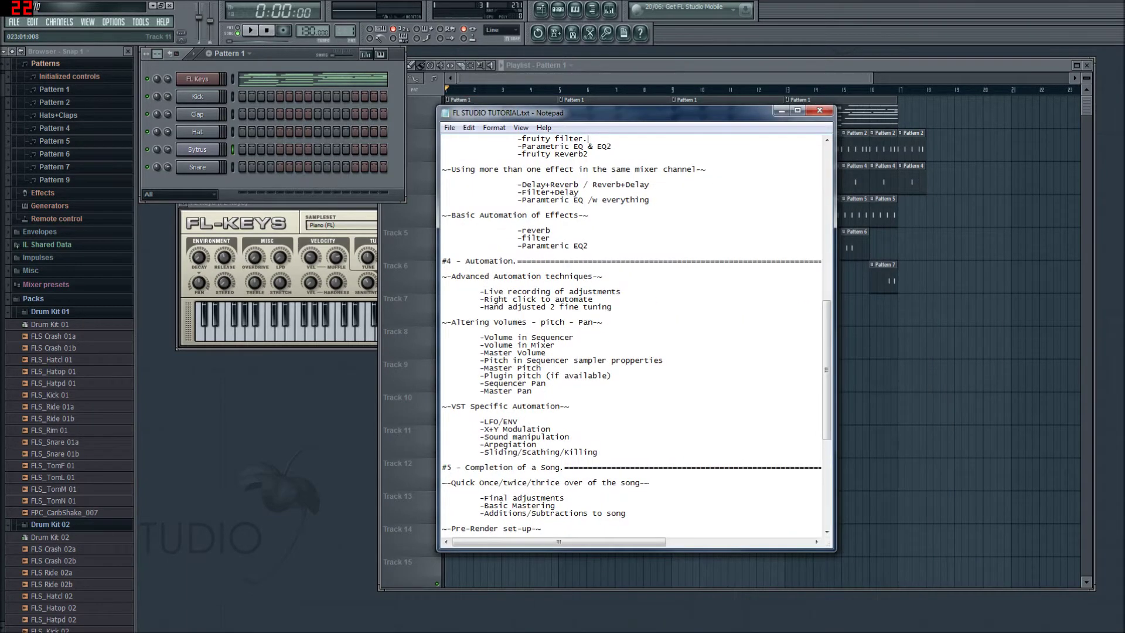
click(527, 276)
scroll(526, 276, down, 1)
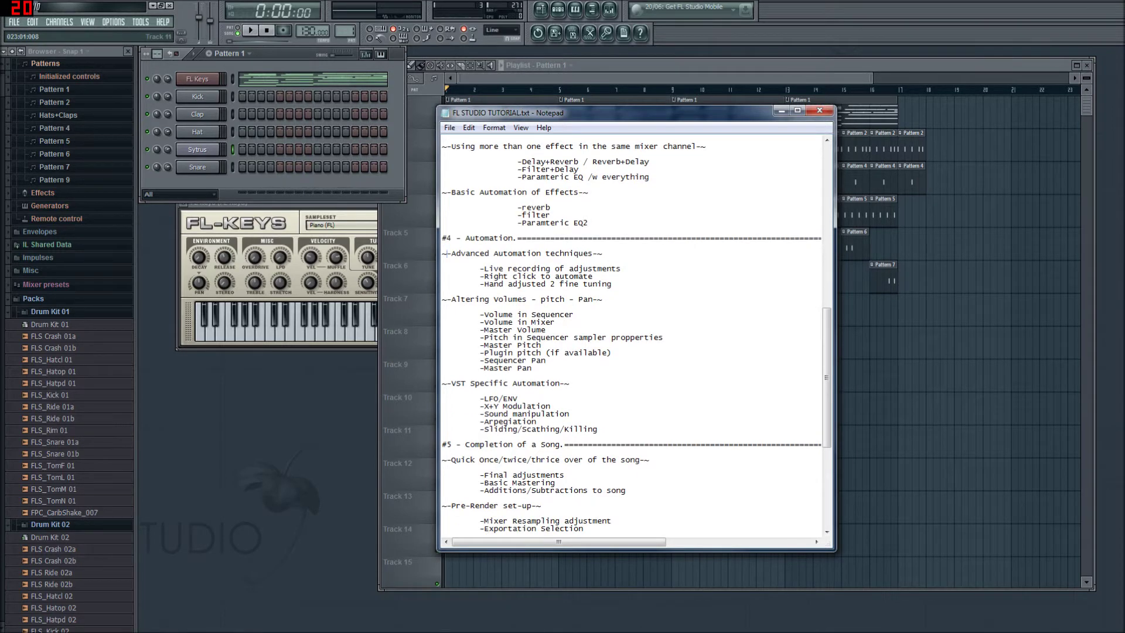
drag(447, 253, 442, 261)
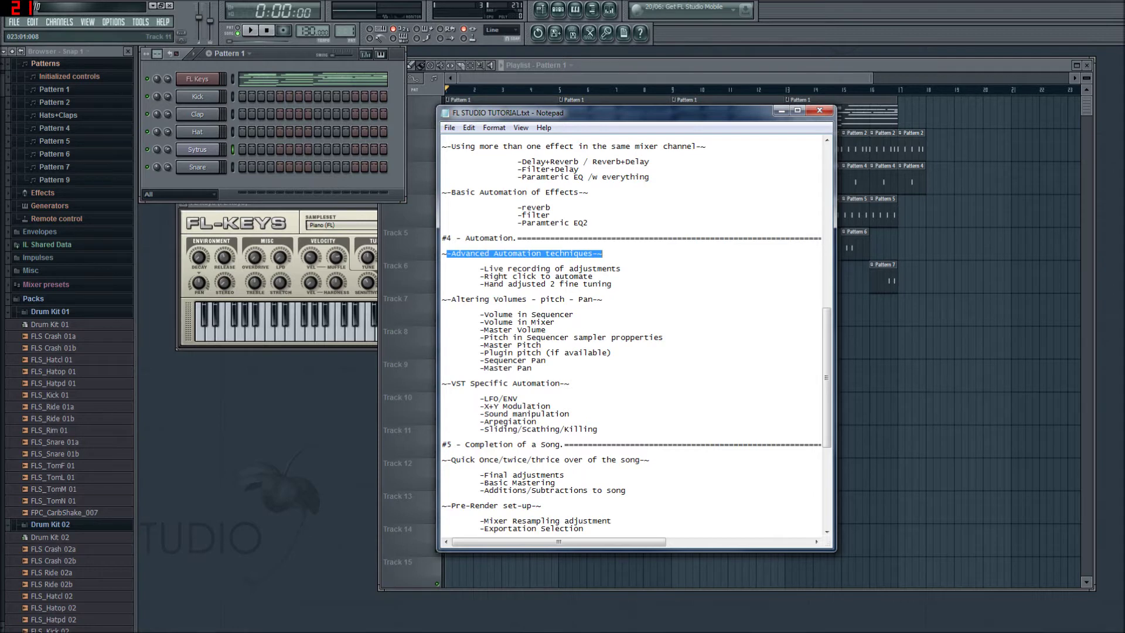
click(489, 299)
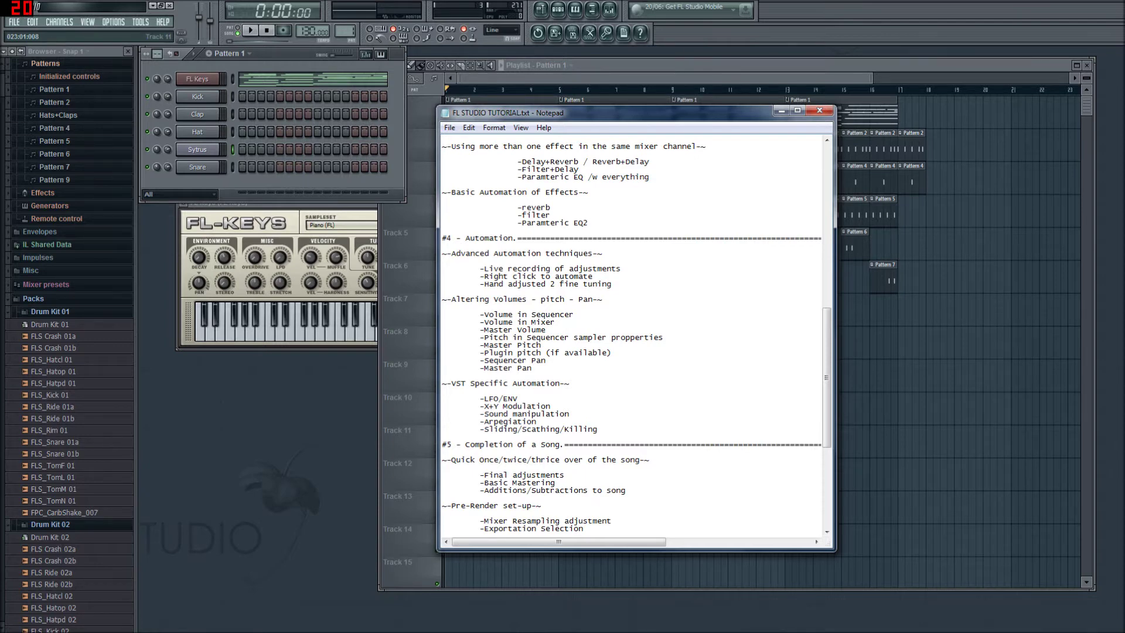
drag(638, 123, 1124, 586)
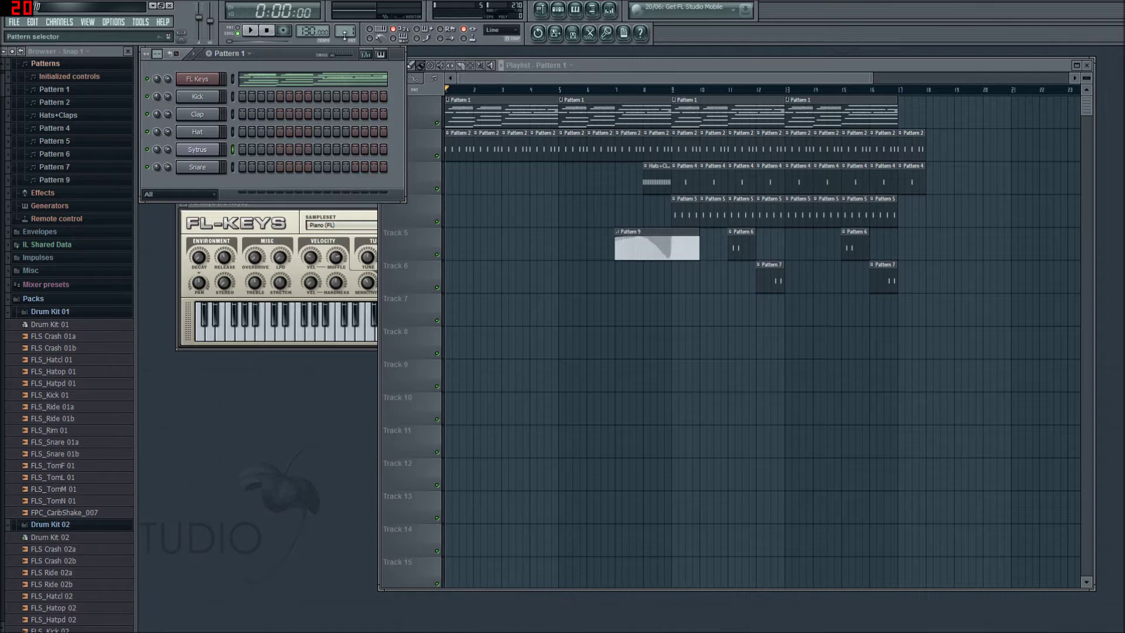
Play the song and raise the high EQ band on the Piano mixer track during playback
click(251, 31)
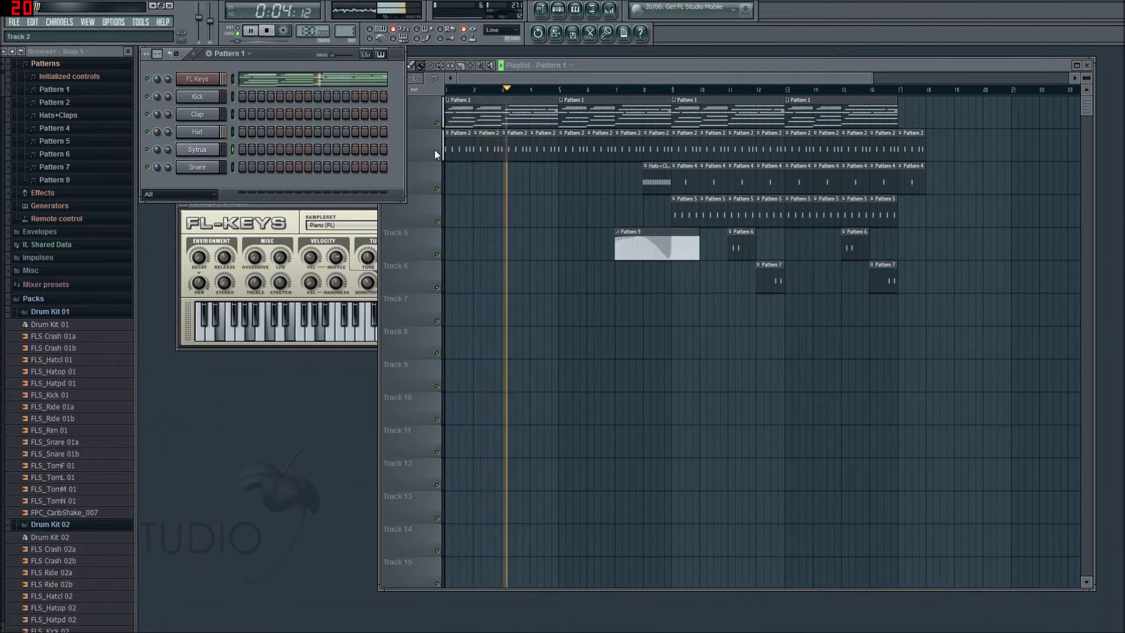
key(F9)
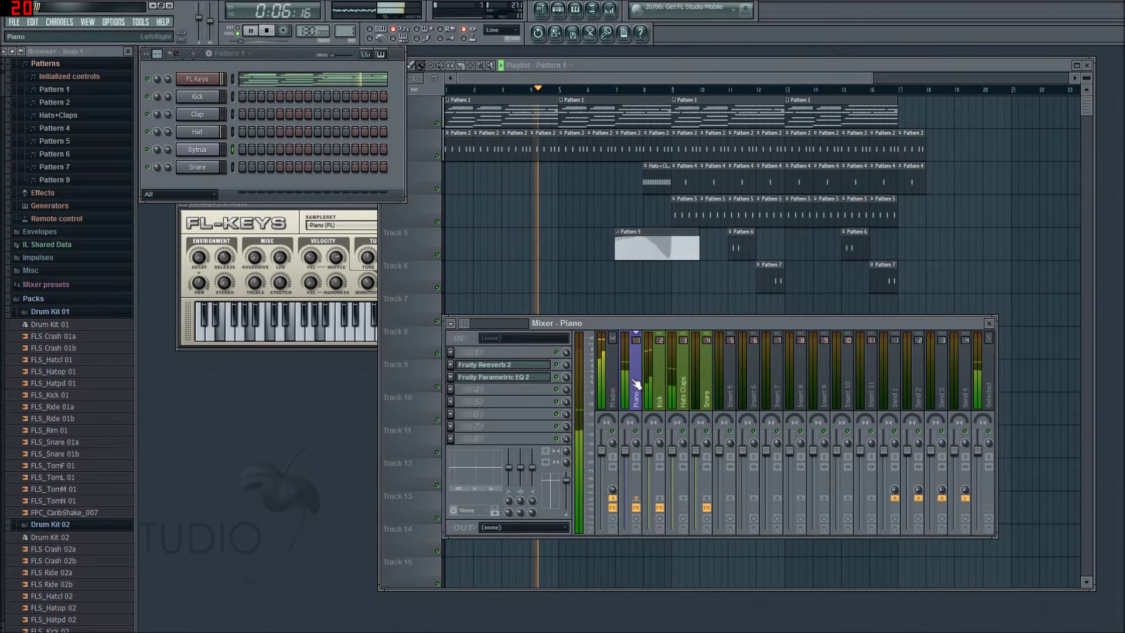
drag(526, 469, 532, 457)
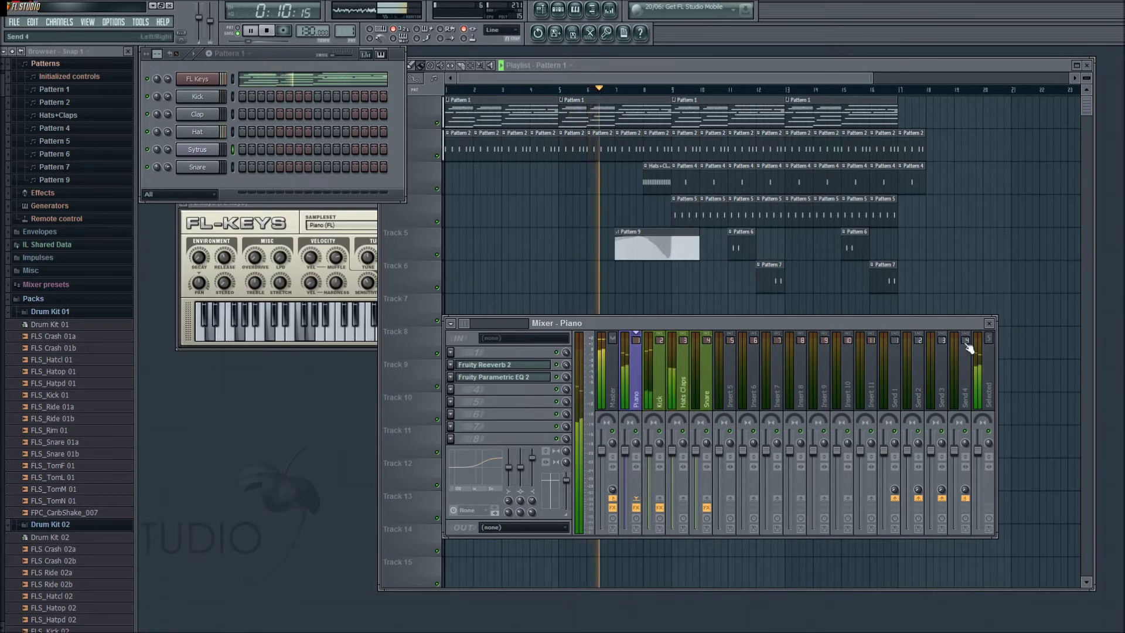
click(990, 324)
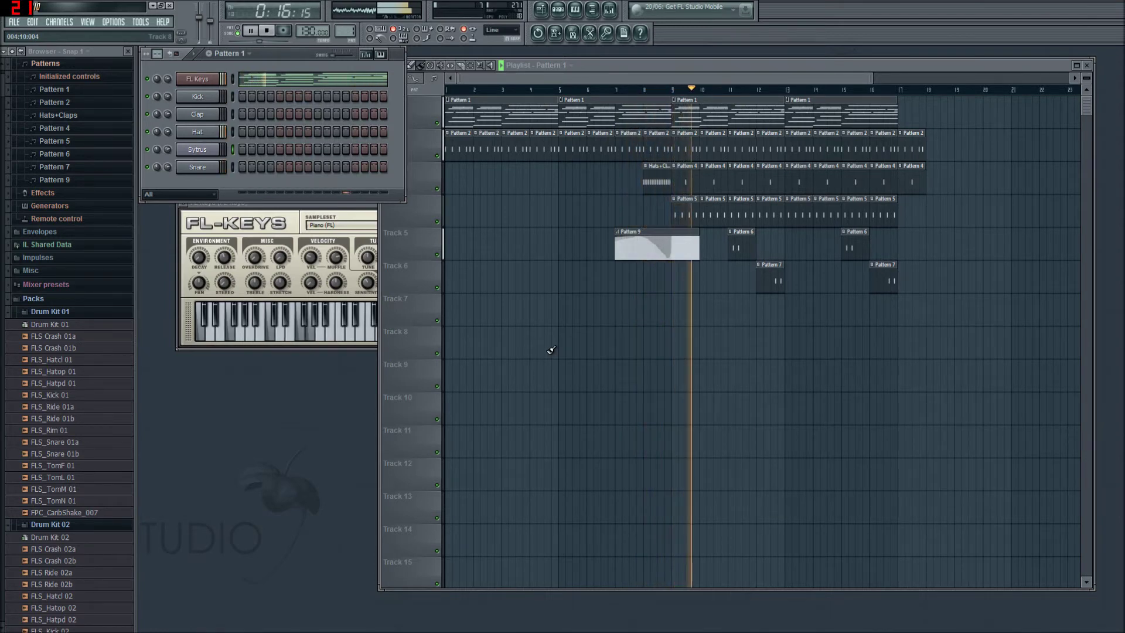
click(256, 33)
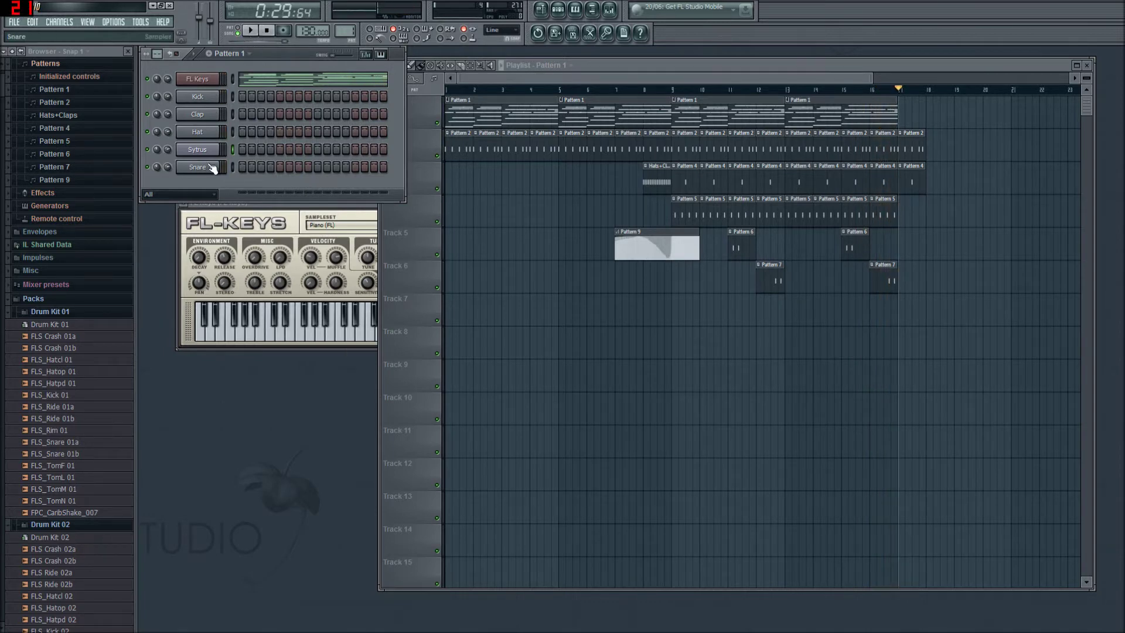
Open the Sytrus channel's plugin editor and audition notes of the Rich string ensemble preset on its keyboard
click(198, 150)
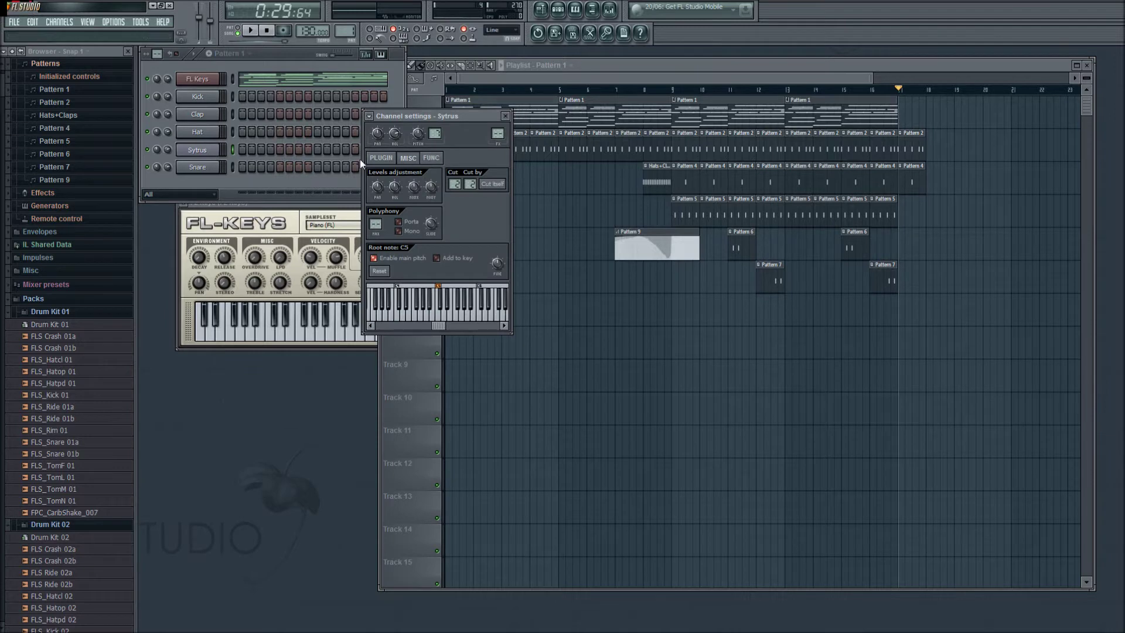
click(381, 158)
drag(290, 271, 485, 170)
click(482, 169)
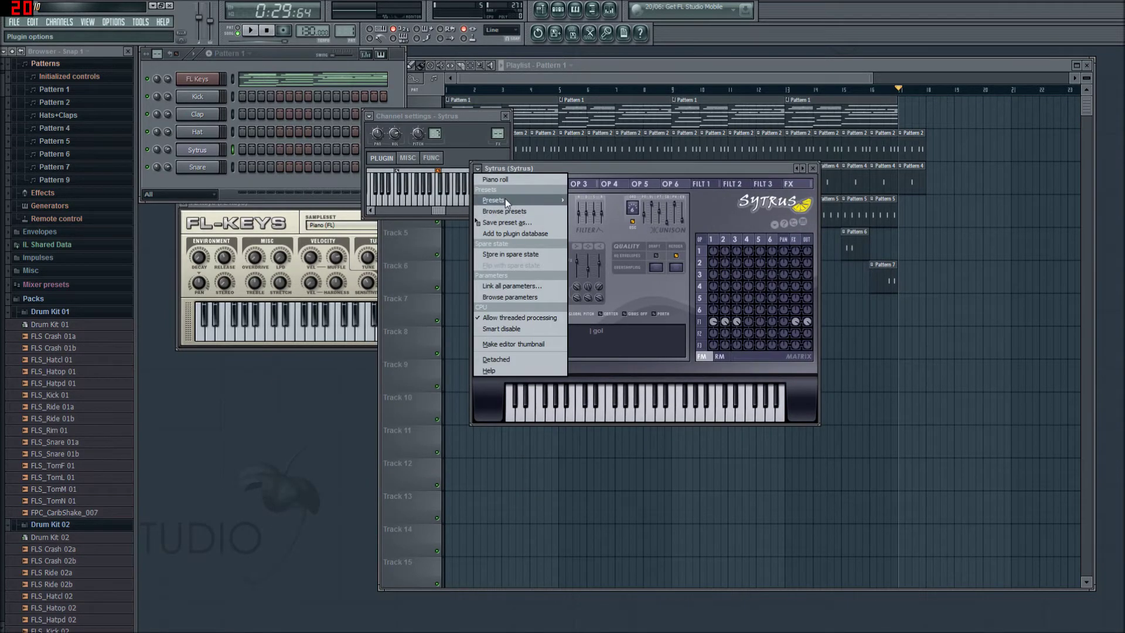
mouse_move(505, 199)
click(1011, 73)
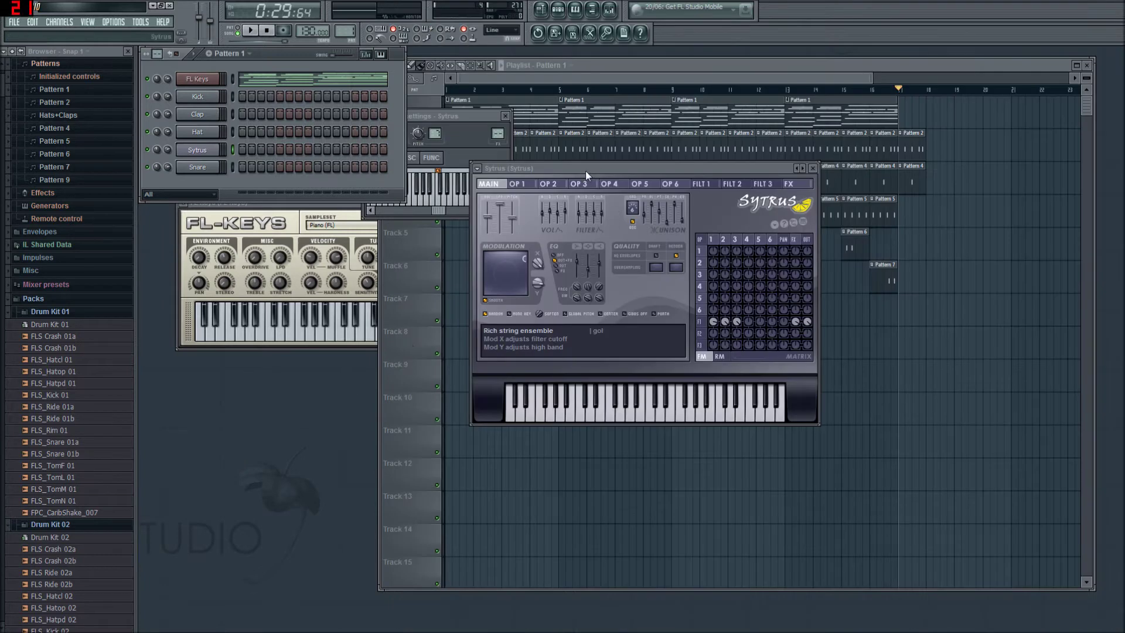
click(617, 398)
click(623, 400)
click(608, 394)
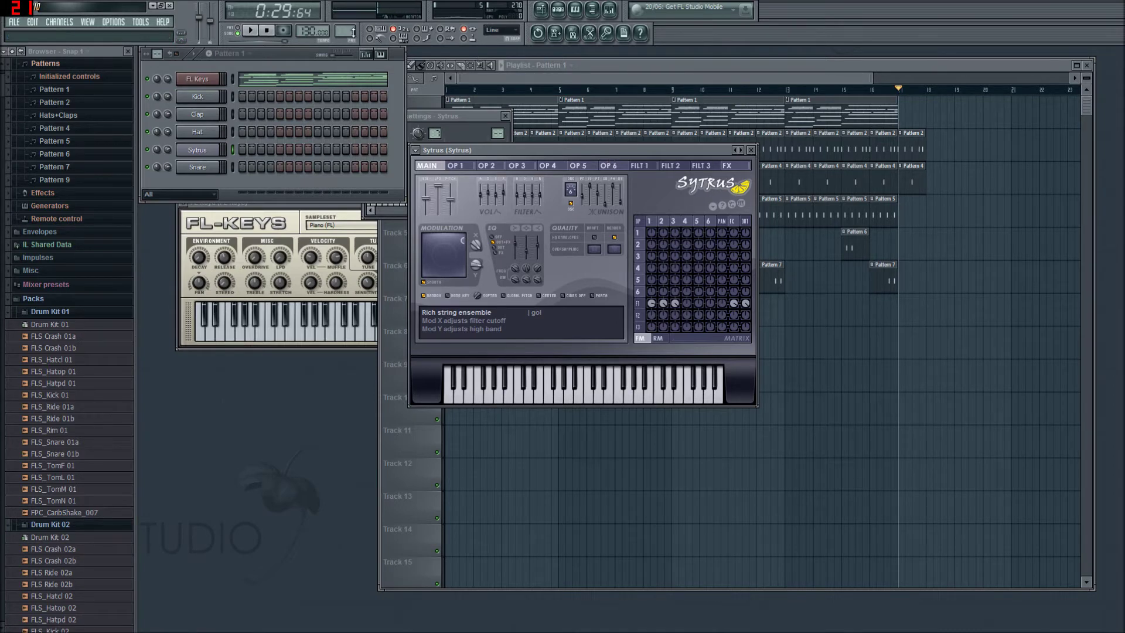
Switch to the empty Pattern 8 and arm recording
scroll(345, 31, up, 4)
scroll(346, 31, up, 3)
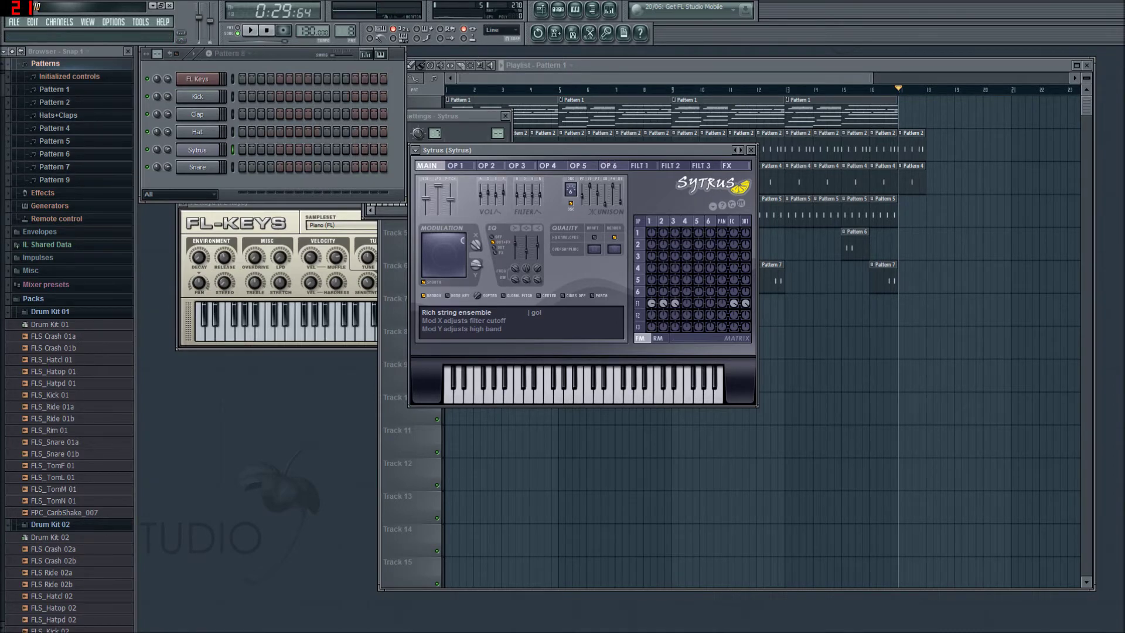
scroll(346, 31, up, 1)
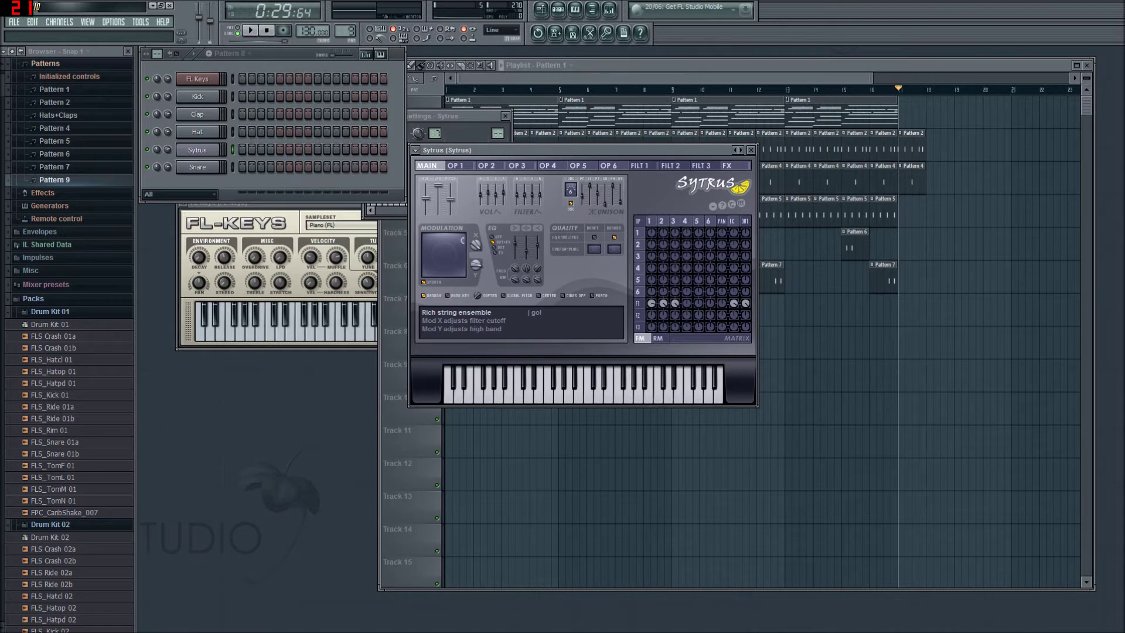
scroll(346, 31, down, 3)
scroll(346, 31, up, 2)
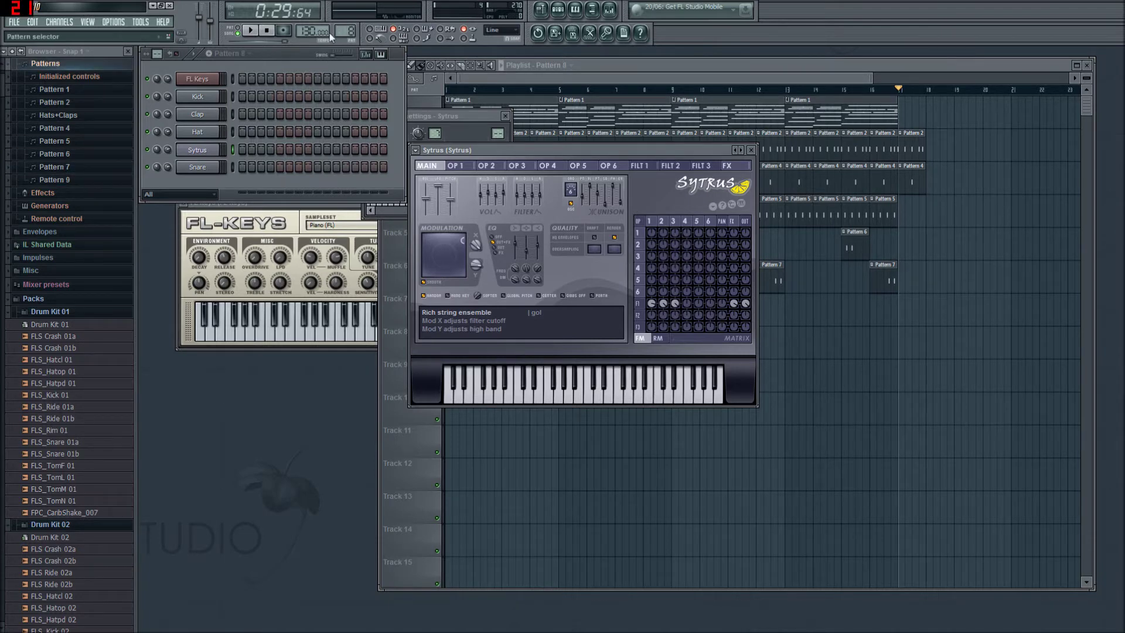
click(283, 30)
click(256, 31)
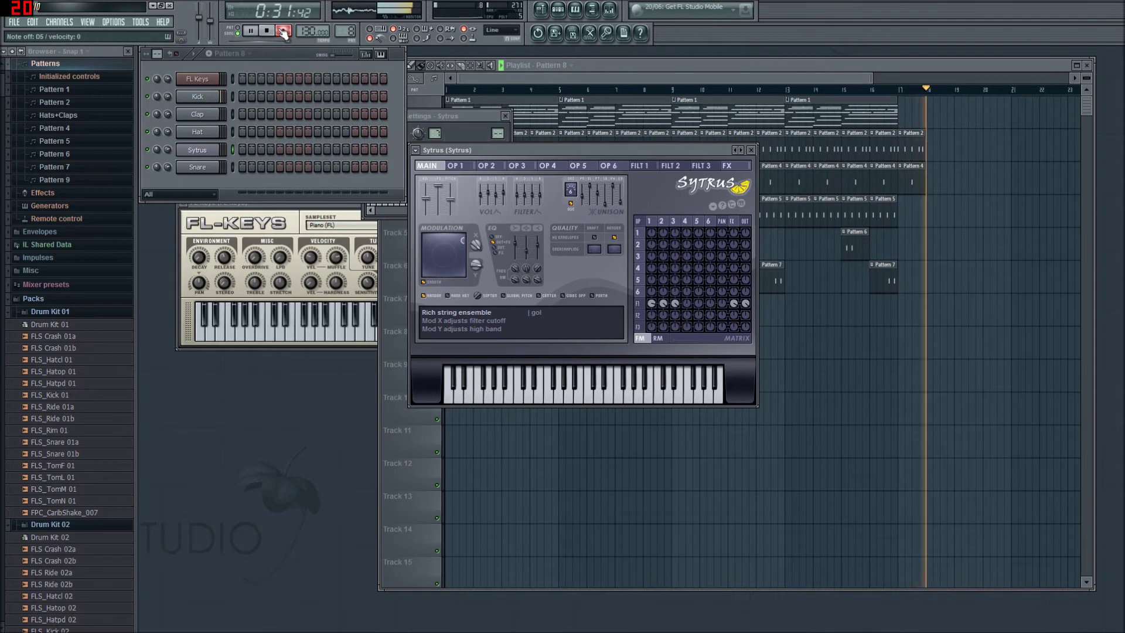
key(space)
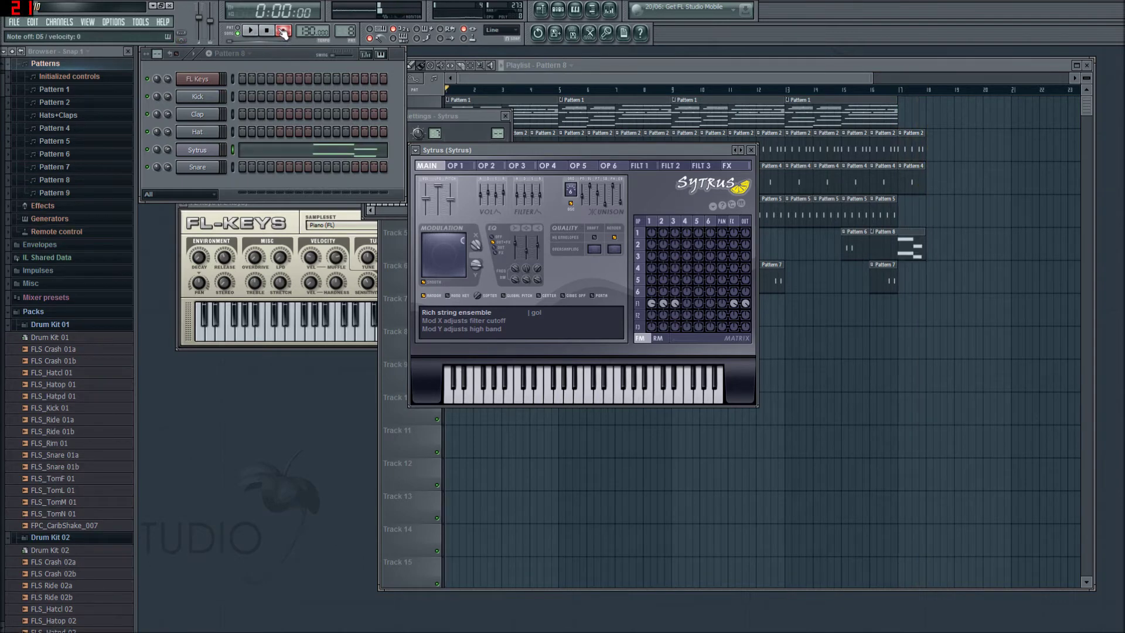
key(ctrl+z)
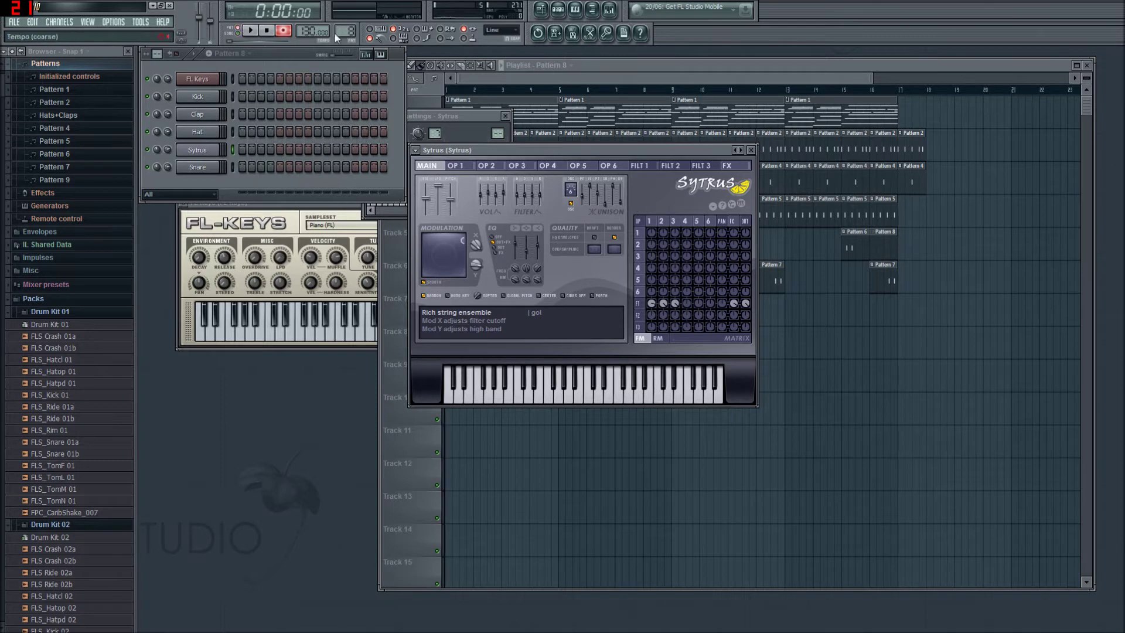
Record a part of two-note chords with Sytrus into Pattern 8 and quantize the notes in the piano roll
click(253, 30)
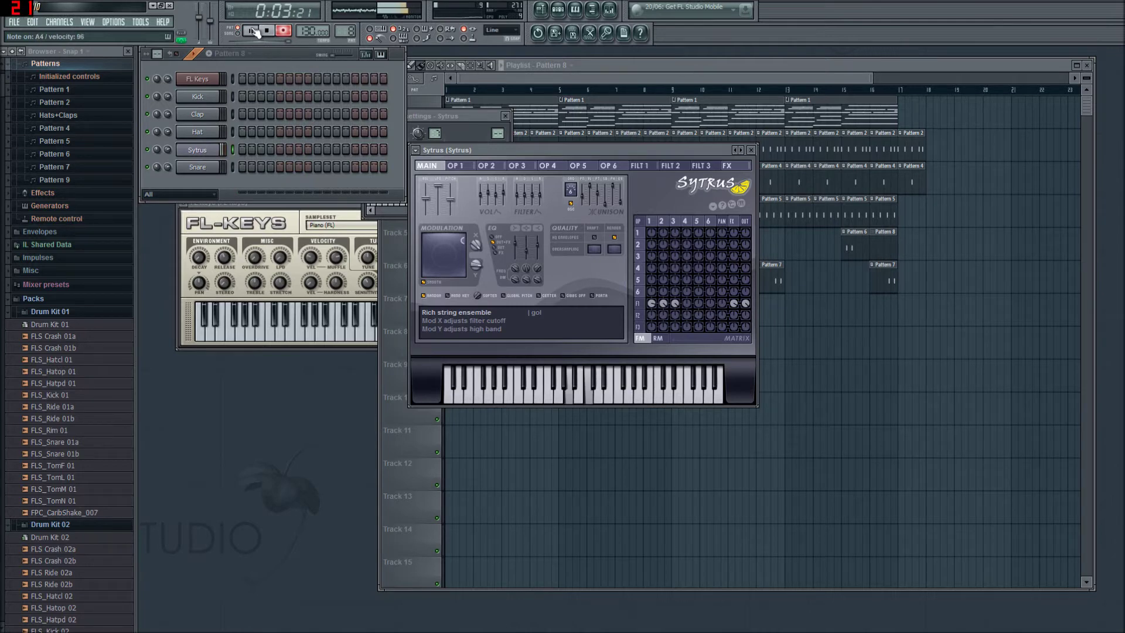
click(256, 31)
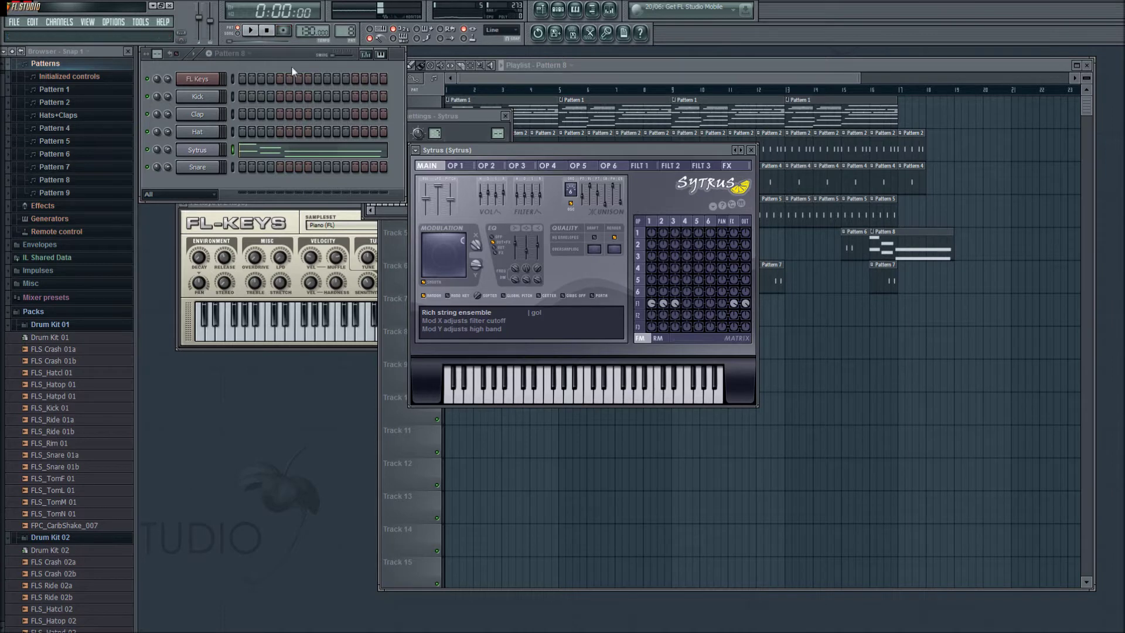
click(319, 151)
key(alt+q)
key(Return)
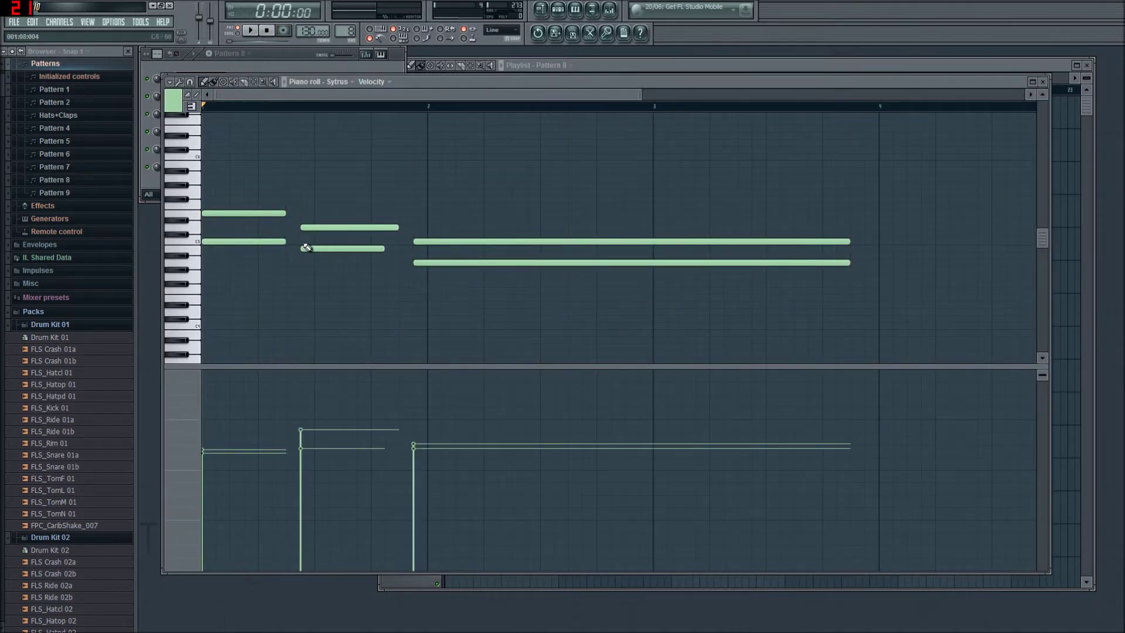
Shorten the first two chords to four steps each, with the second chord starting directly after the first
key(space)
key(space)
drag(286, 214, 260, 227)
drag(346, 252, 302, 248)
mouse_move(324, 154)
mouse_down()
mouse_move(339, 253)
mouse_move(314, 249)
mouse_up()
click(316, 206)
right_click(318, 206)
drag(321, 227, 314, 227)
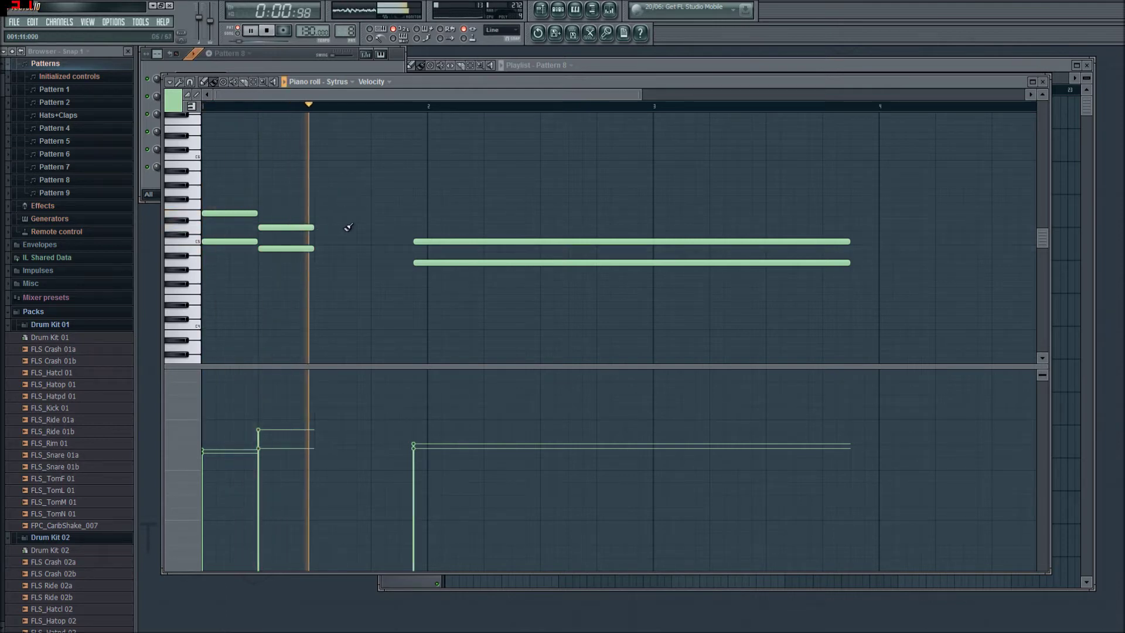
Shift the second chord two steps later and lengthen the first chord to six steps
key(space)
drag(294, 227, 313, 248)
drag(239, 208, 272, 246)
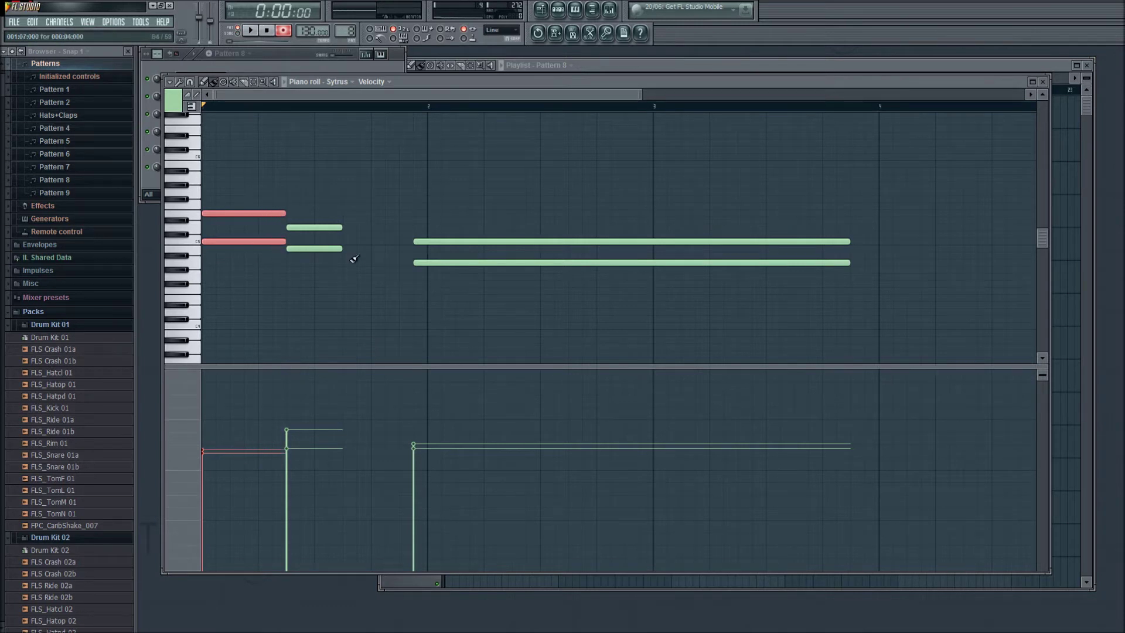
Lengthen the second chord to six steps and move the long final chord to start directly after it
drag(430, 244, 371, 258)
key(space)
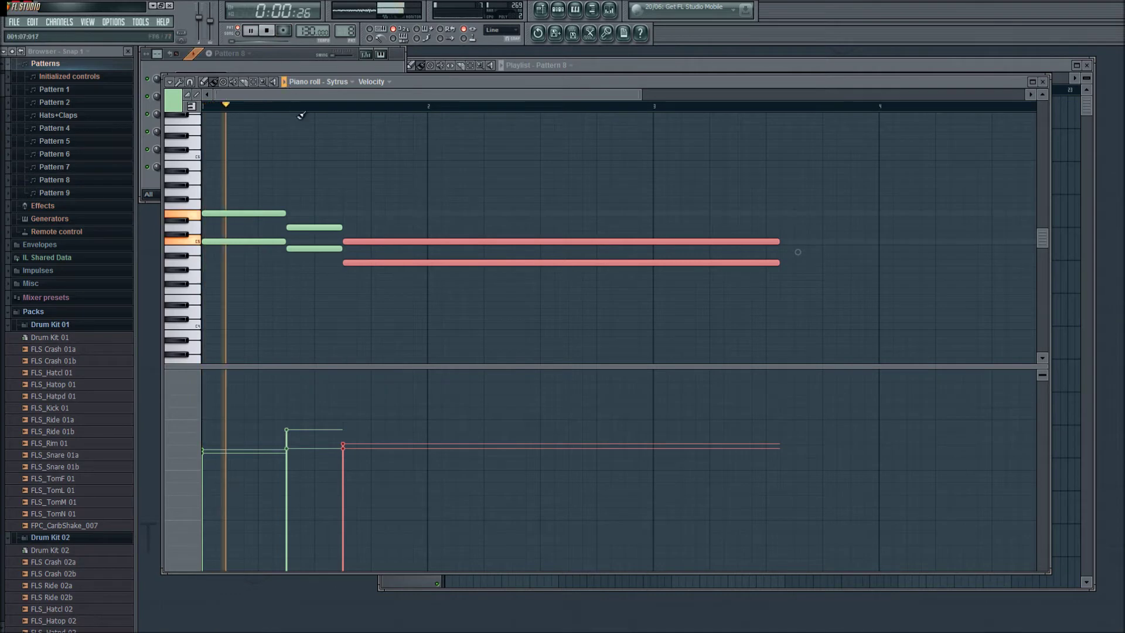
key(space)
drag(377, 262, 413, 268)
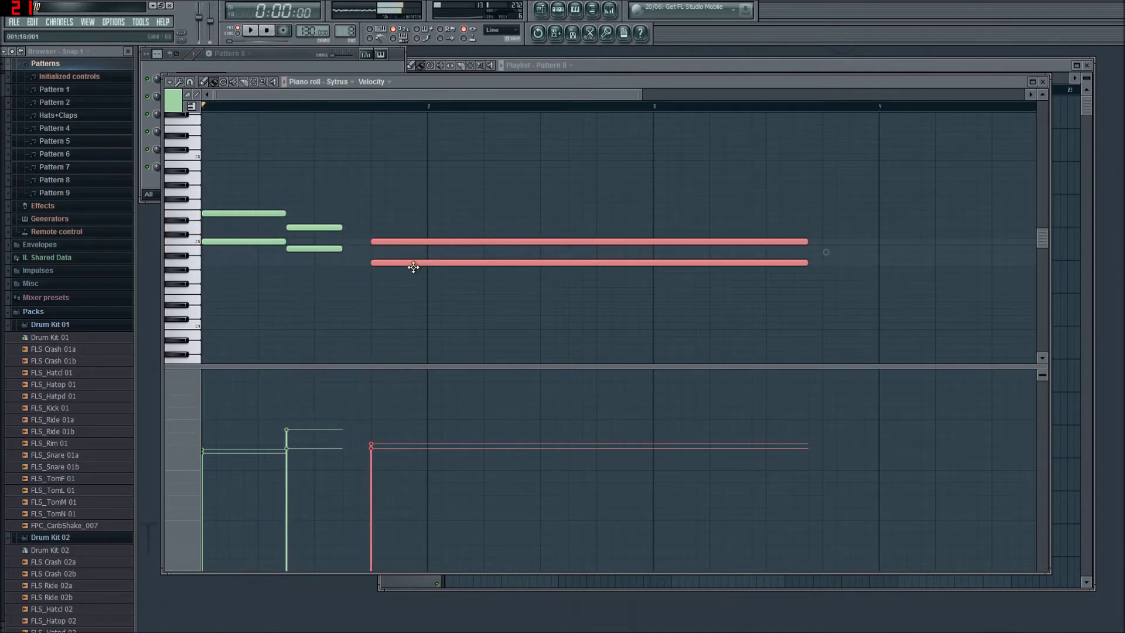
drag(348, 230, 371, 249)
key(space)
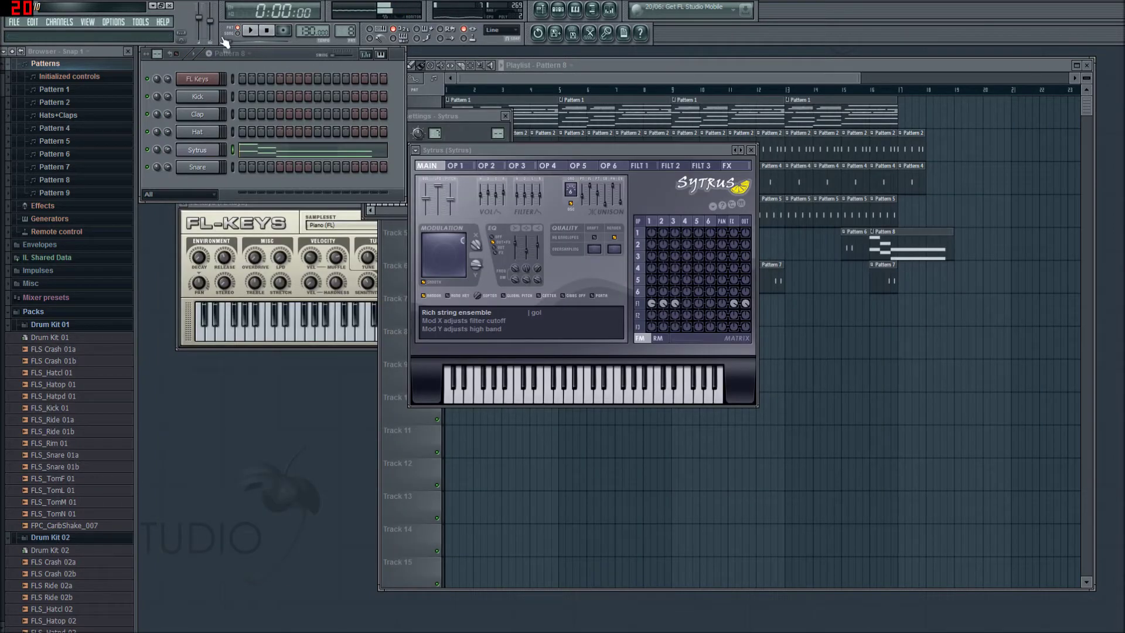
Place Pattern 8 clips in the playlist at bar 8 on Track 6 and bar 12 on Track 7 while the song plays
click(750, 150)
key(space)
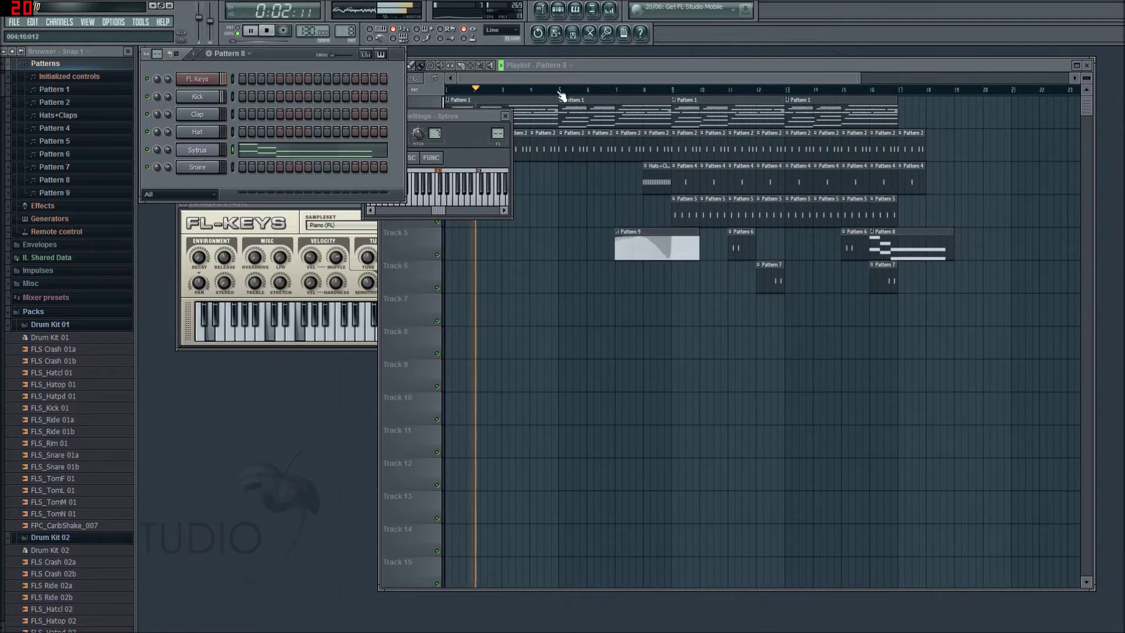
click(670, 304)
click(680, 280)
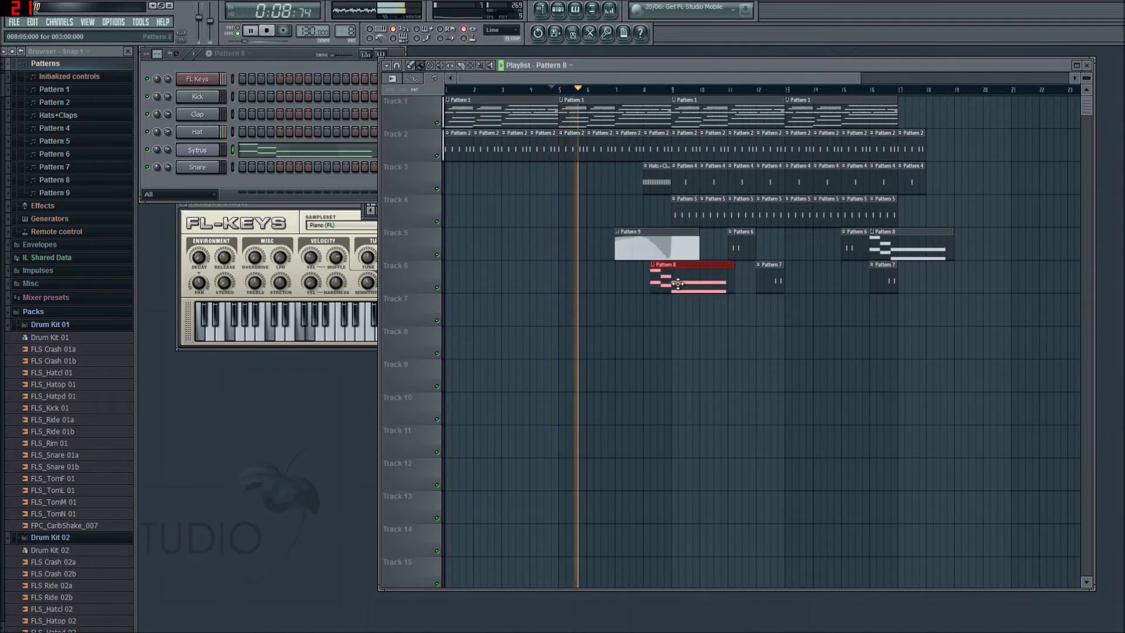
drag(680, 282, 673, 282)
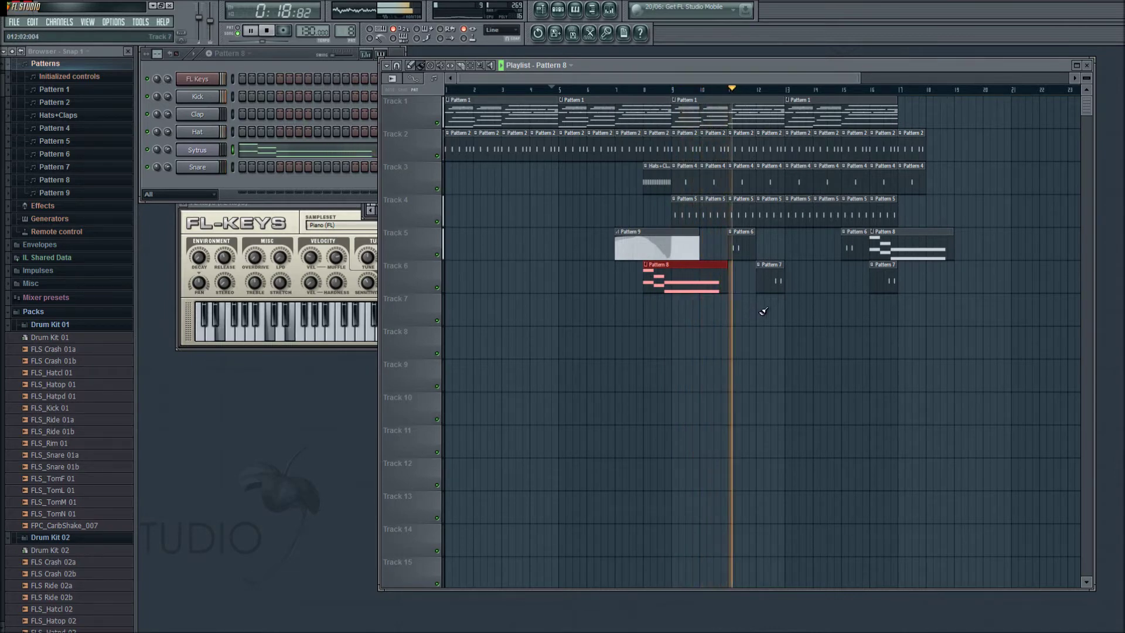
click(785, 316)
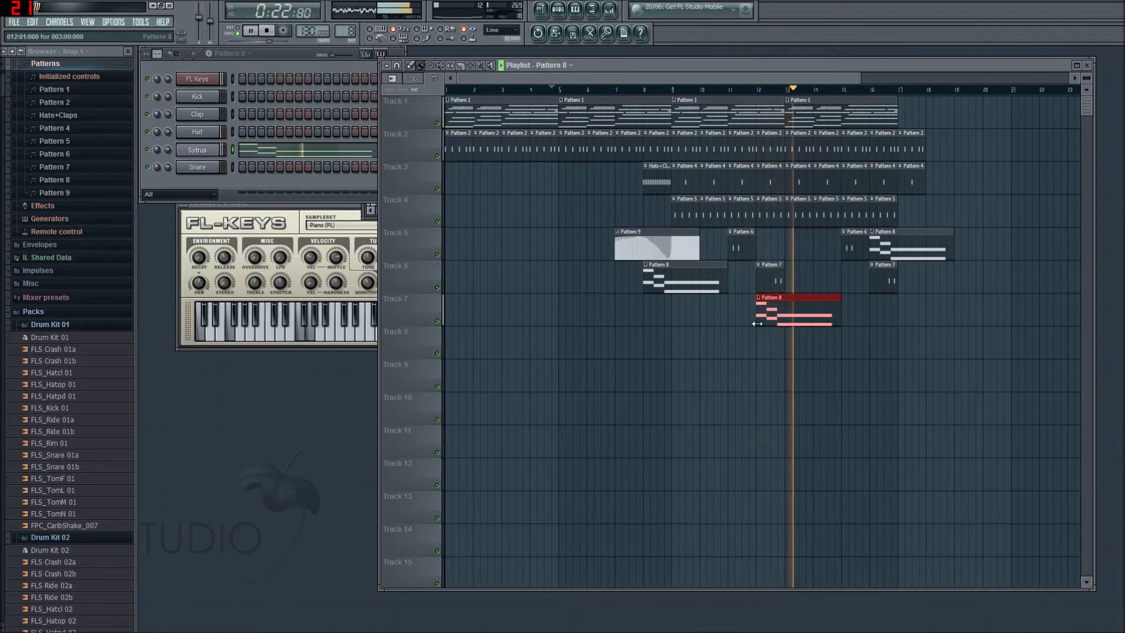
In Pattern 8's Sytrus piano roll, lengthen the second chord to eight steps and move the long final chord two steps later
double_click(779, 326)
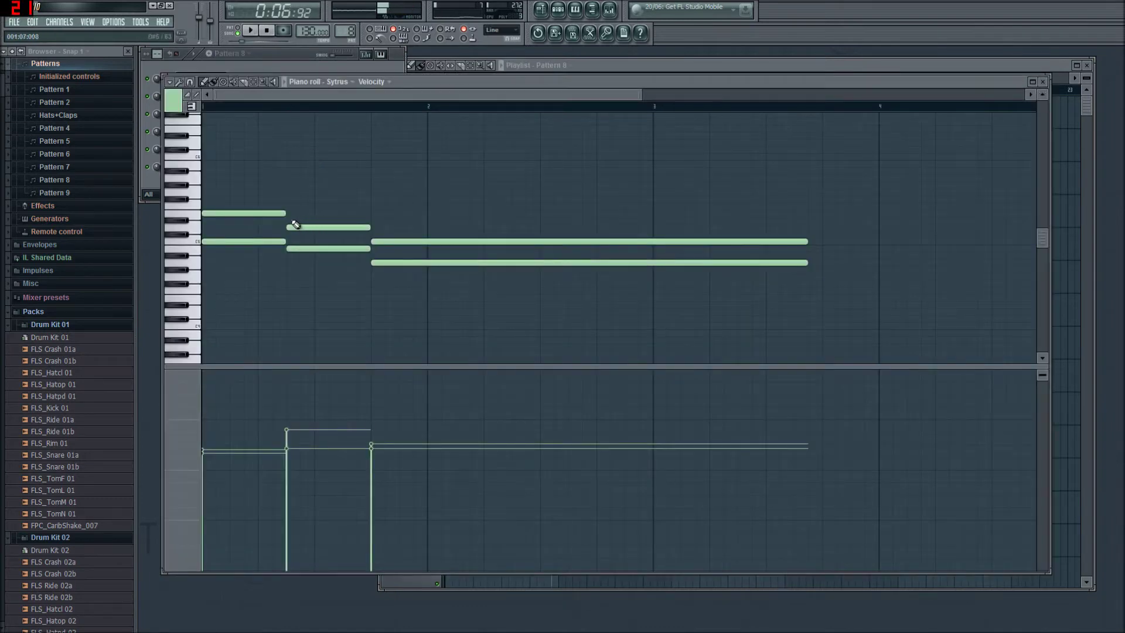
drag(251, 211, 252, 277)
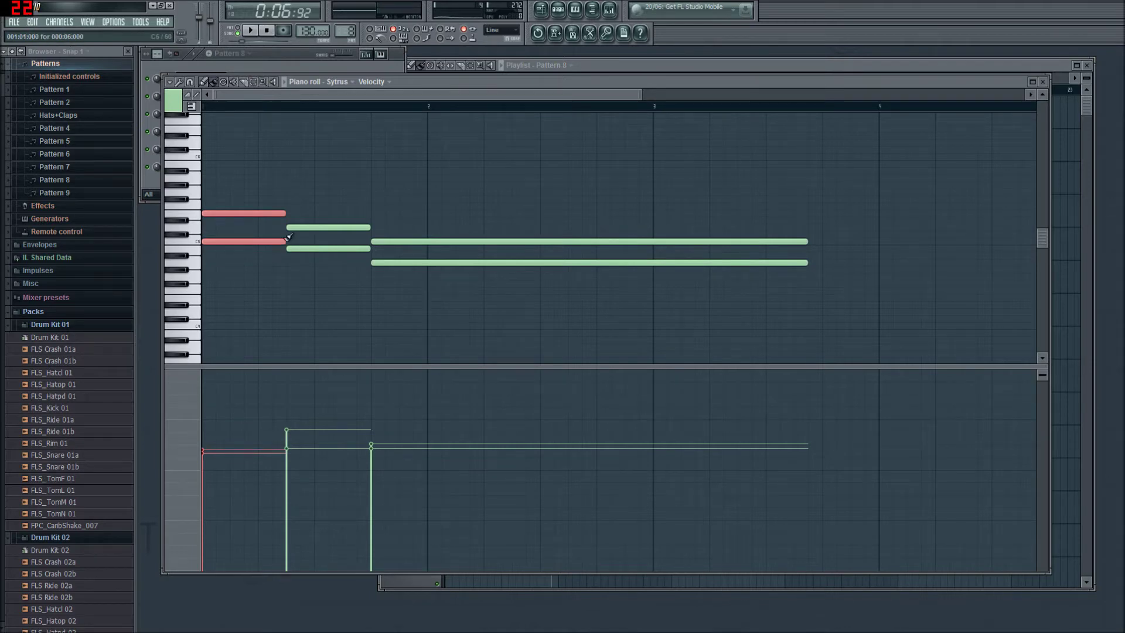
drag(326, 220, 368, 252)
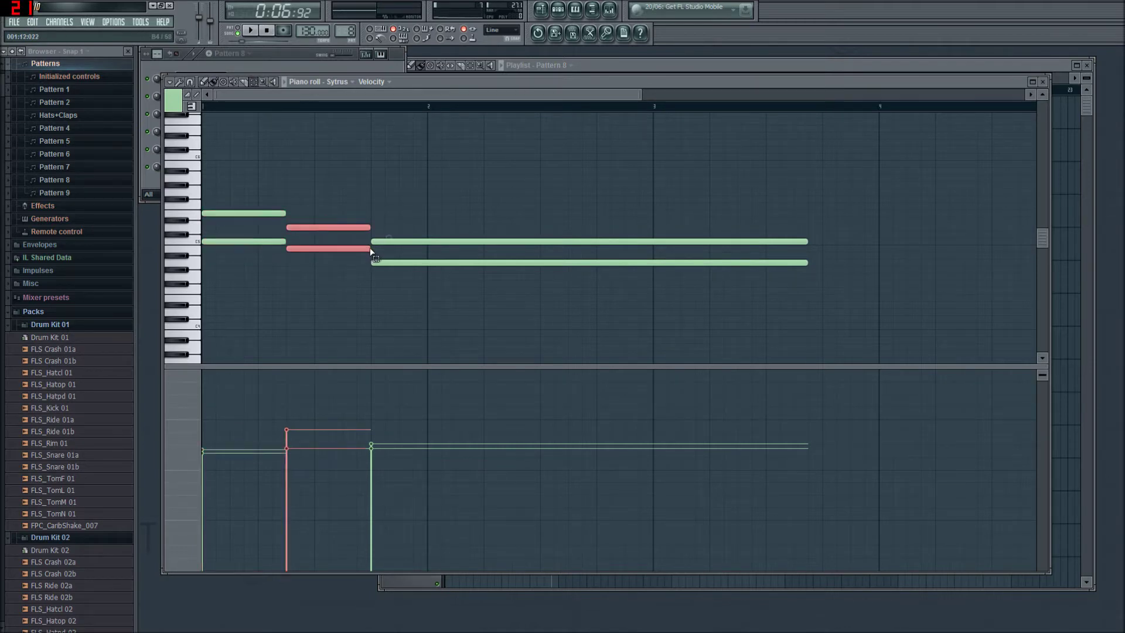
drag(473, 235, 492, 262)
click(545, 288)
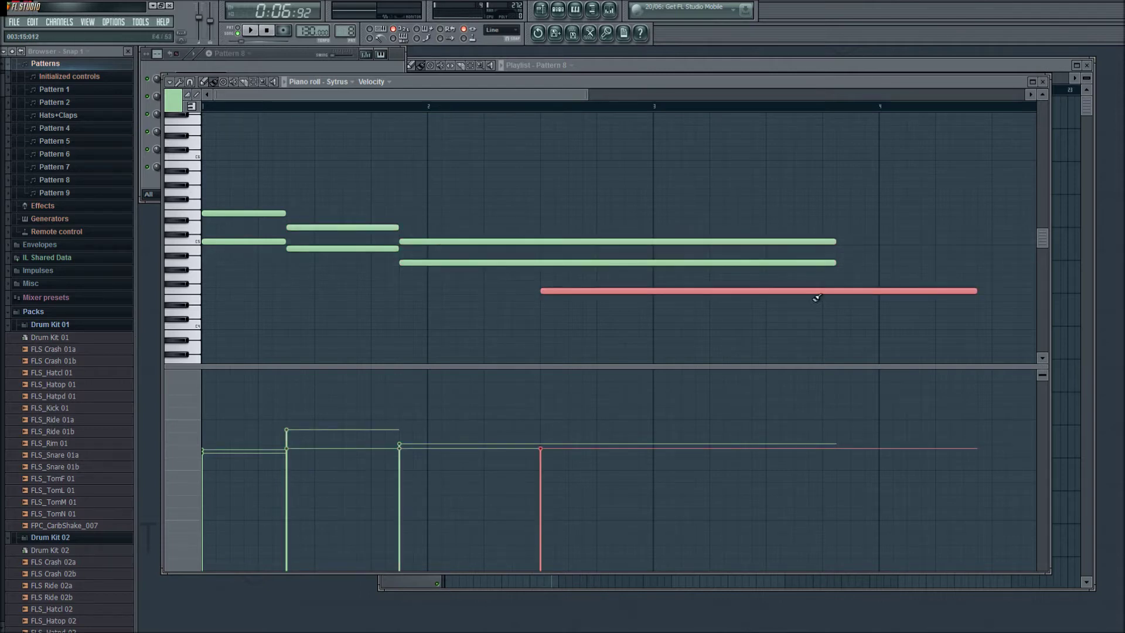
right_click(891, 288)
click(1043, 81)
Play the song from the middle of bar 7 to listen to the revised string chords
key(space)
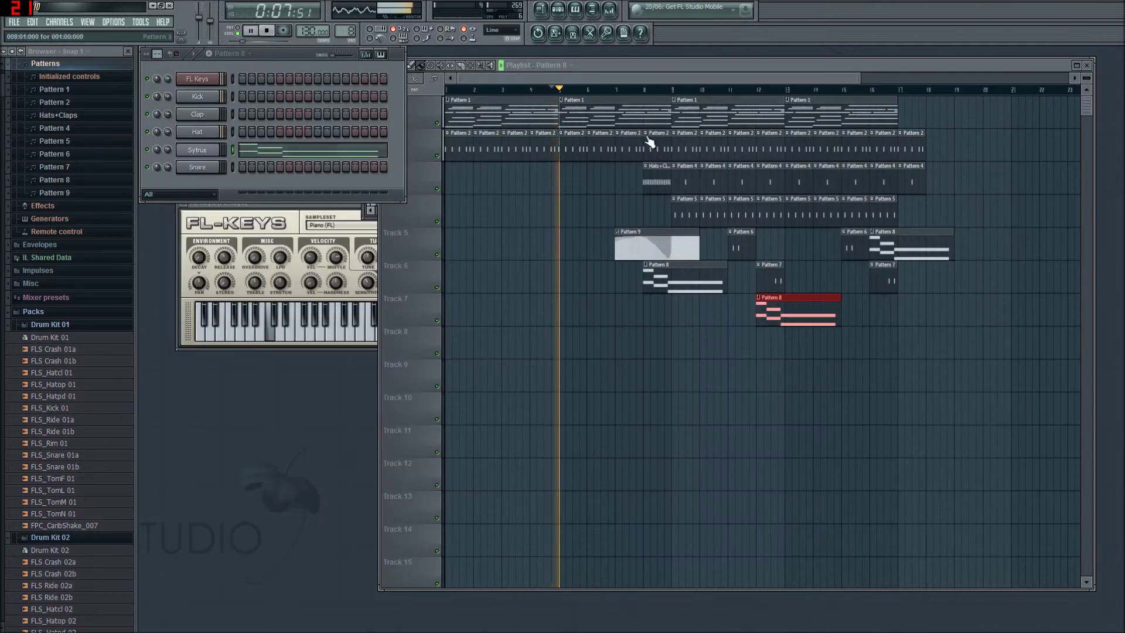
click(632, 89)
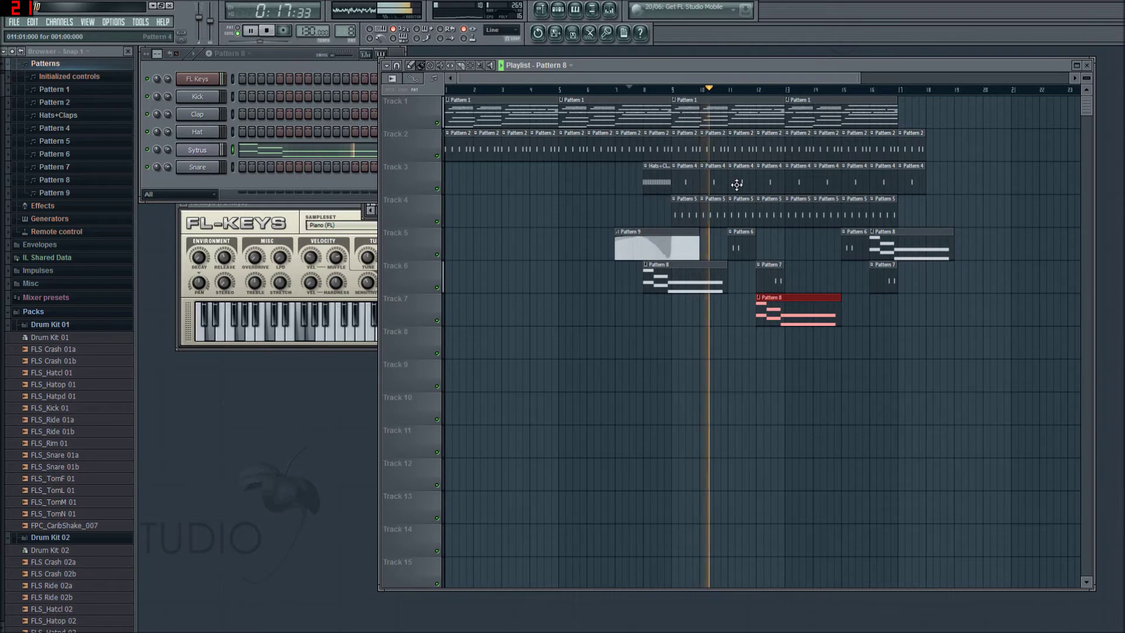
key(space)
Split the long final Sytrus chord at bar 3 and raise its second part by two semitones
click(346, 167)
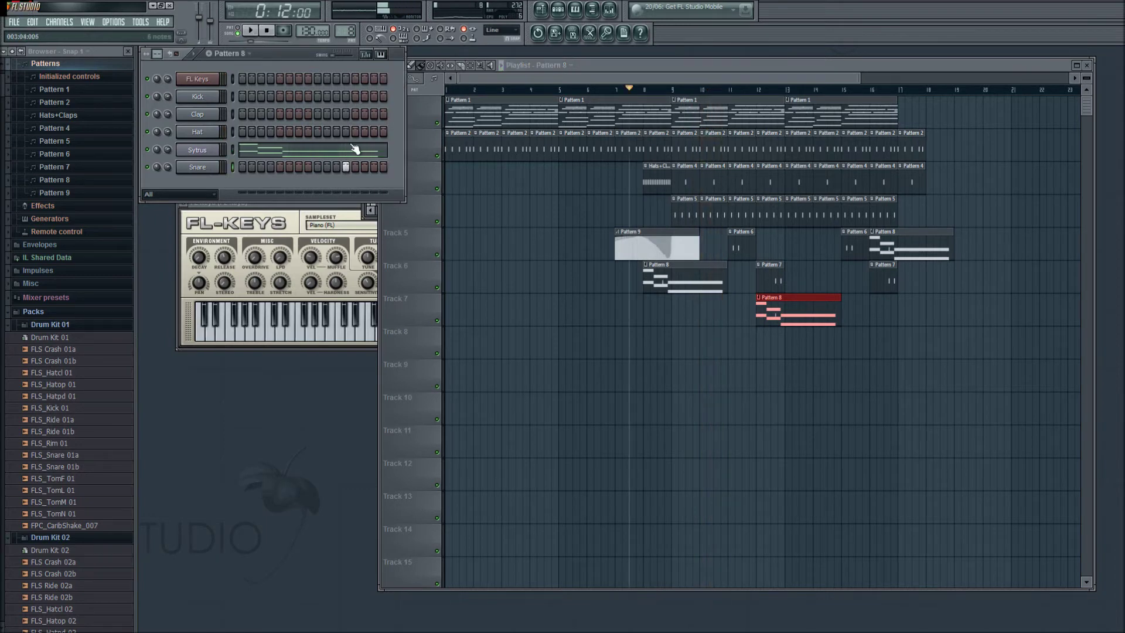
click(354, 157)
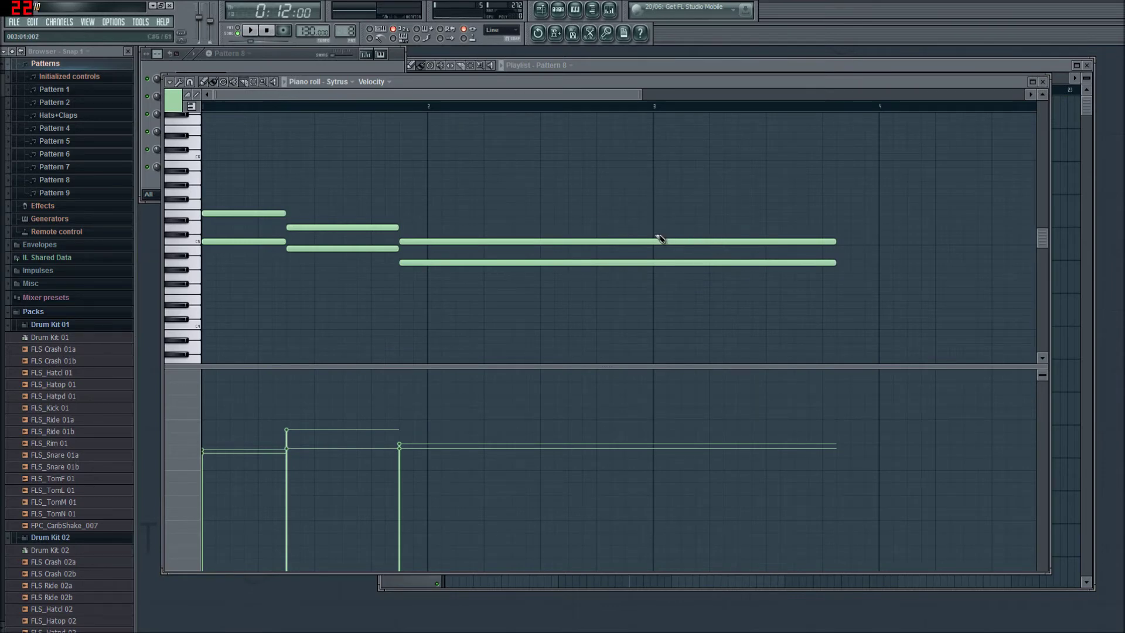
drag(670, 276, 669, 245)
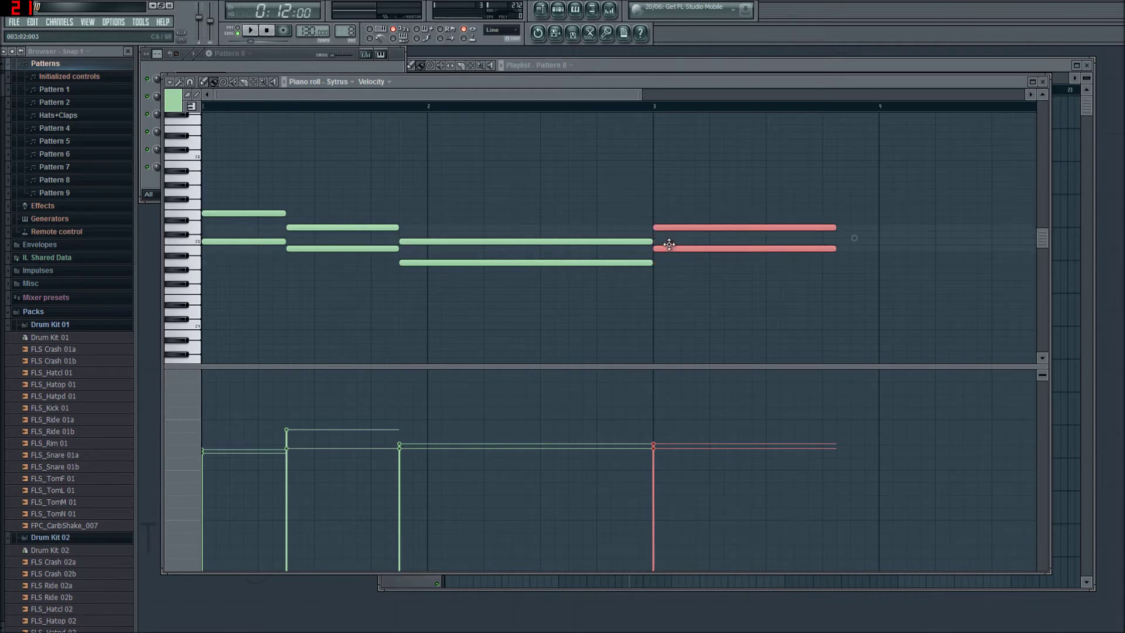
click(193, 242)
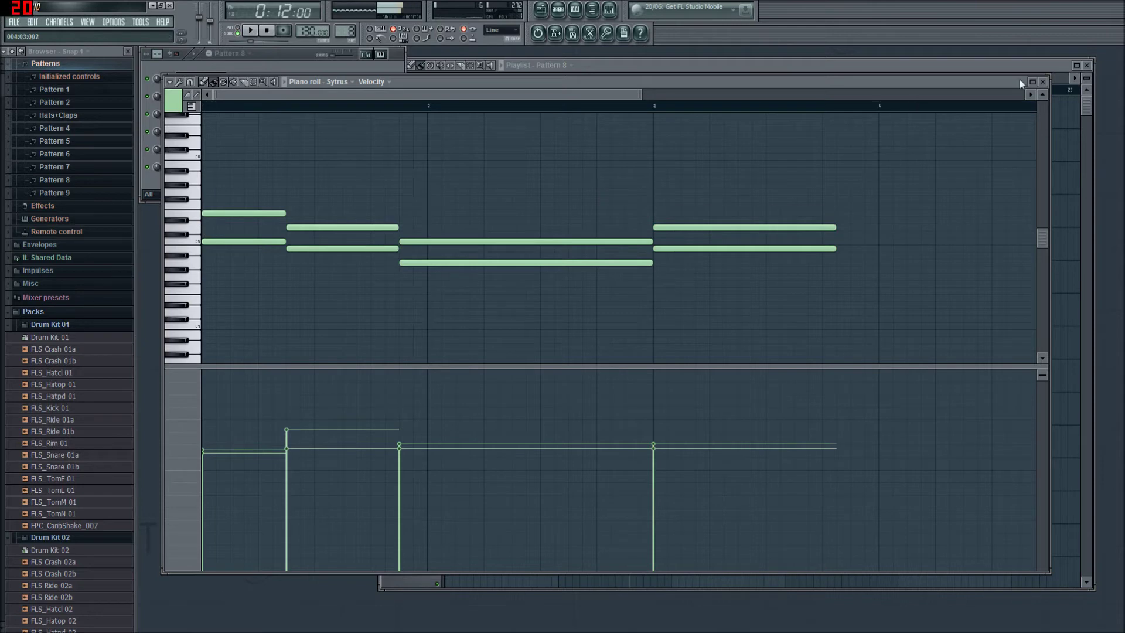
click(1042, 82)
Play the song from late in bar 11 to listen to the new last chord
key(space)
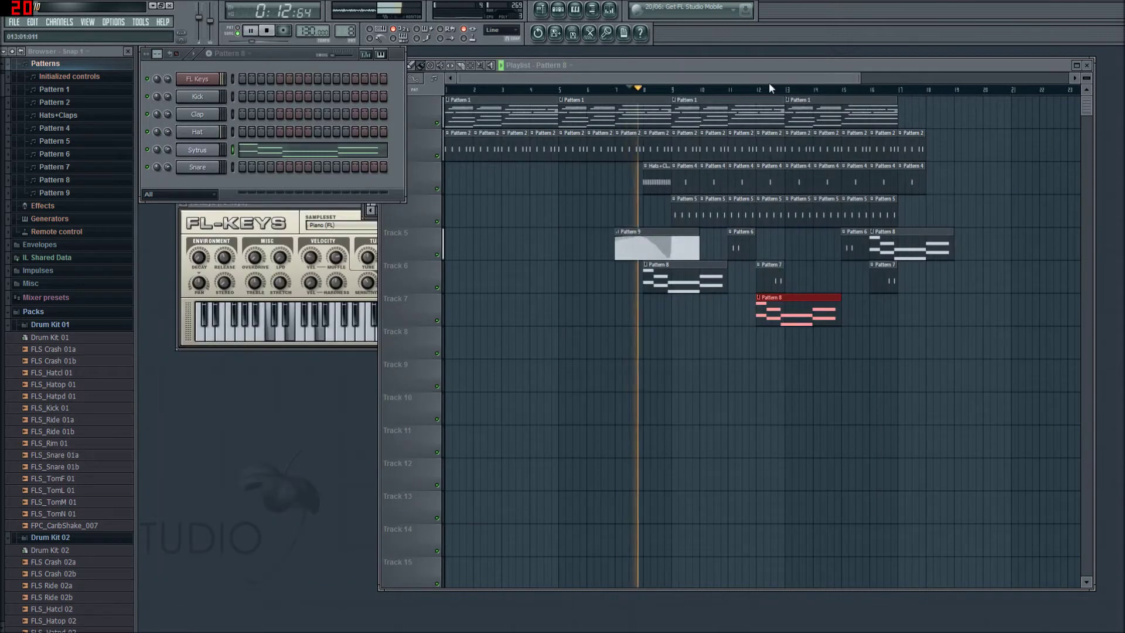
click(747, 89)
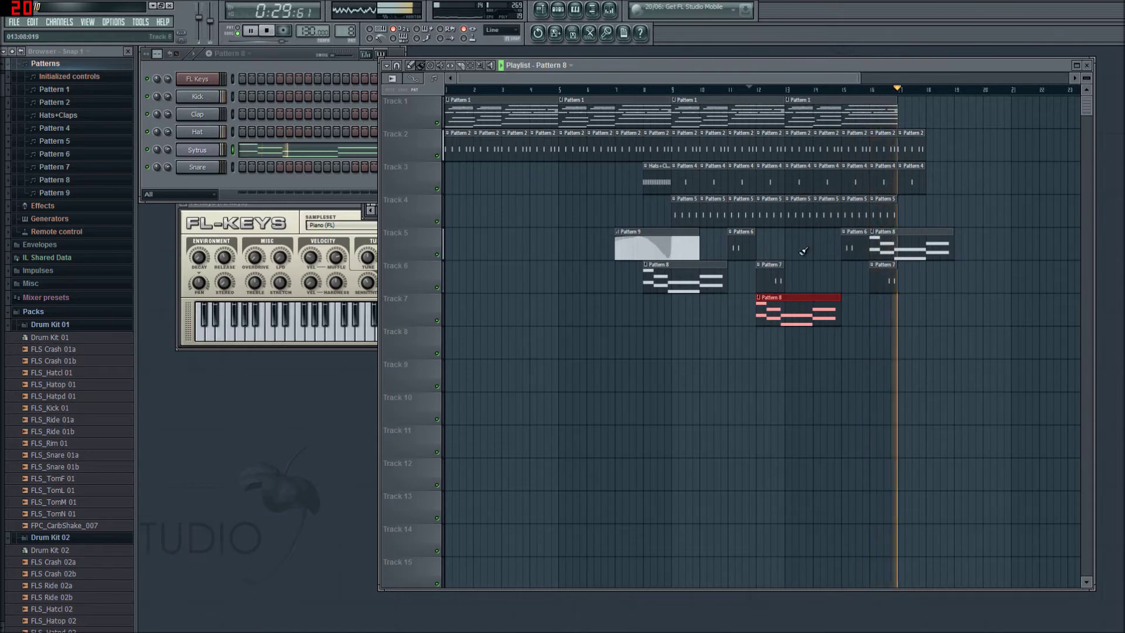
key(space)
Open Sytrus and shorten the attack of Operator 1's volume envelope to 0:100
click(205, 151)
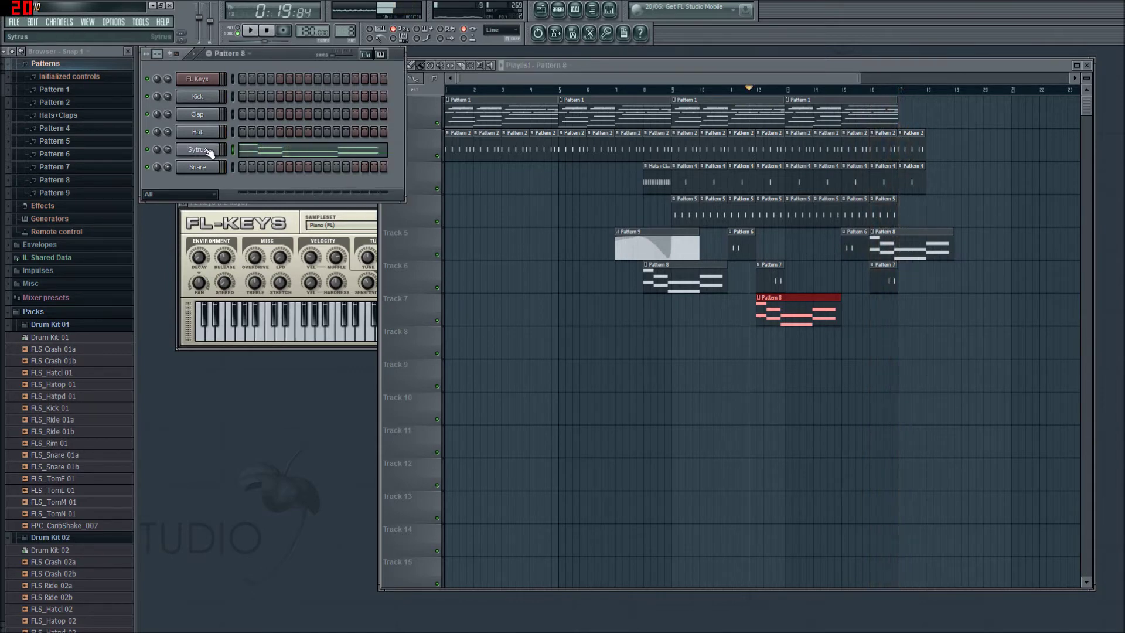
click(209, 153)
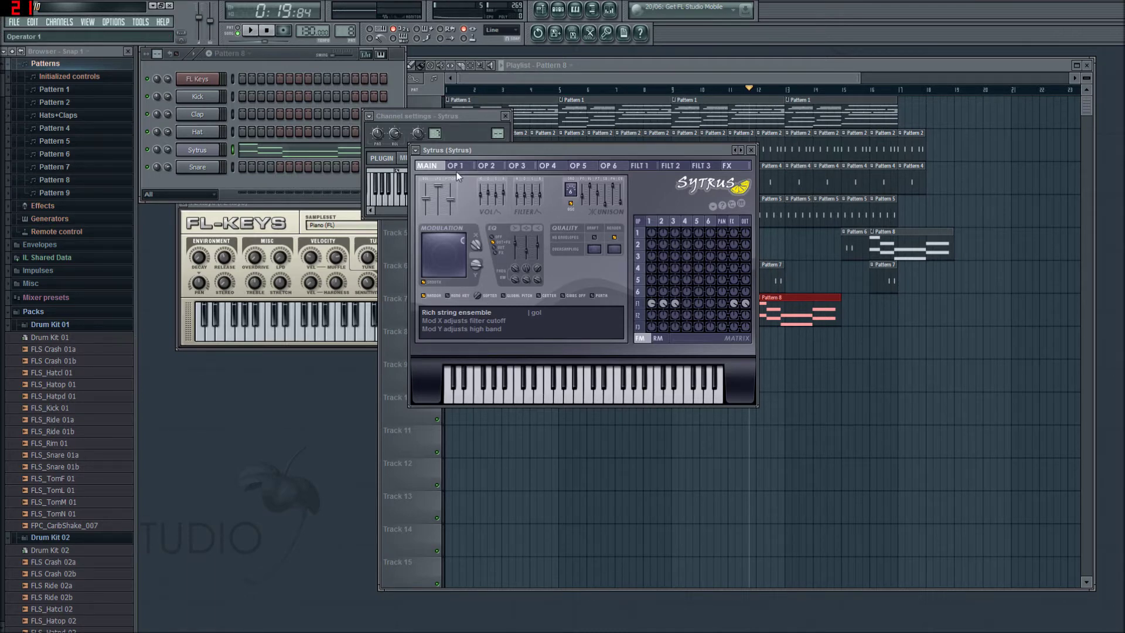
click(650, 167)
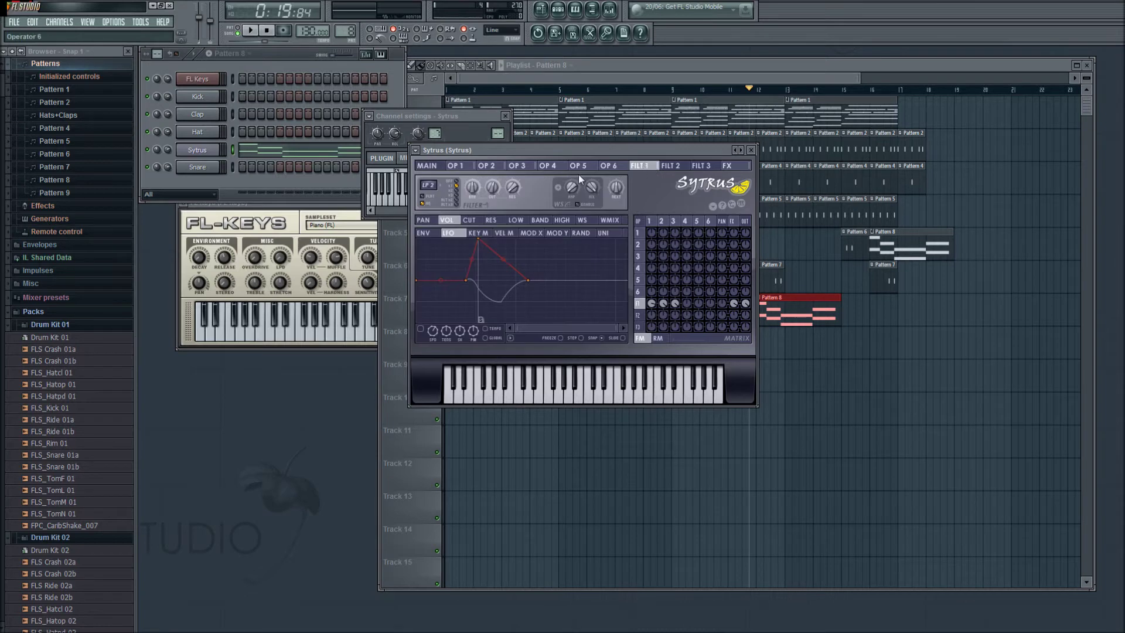
click(436, 234)
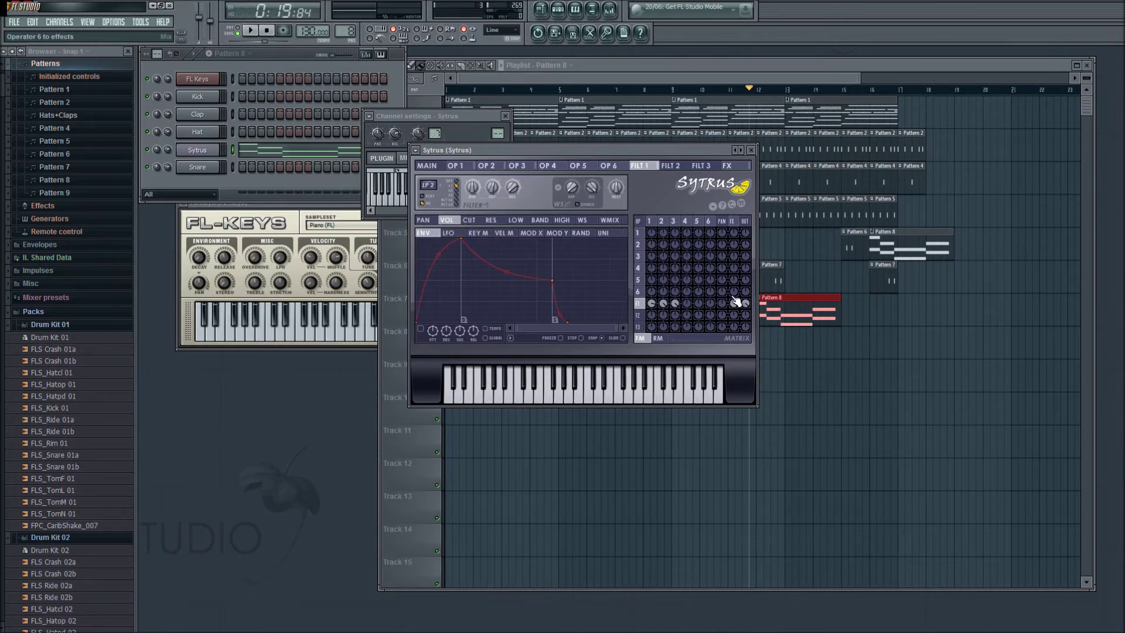
click(727, 166)
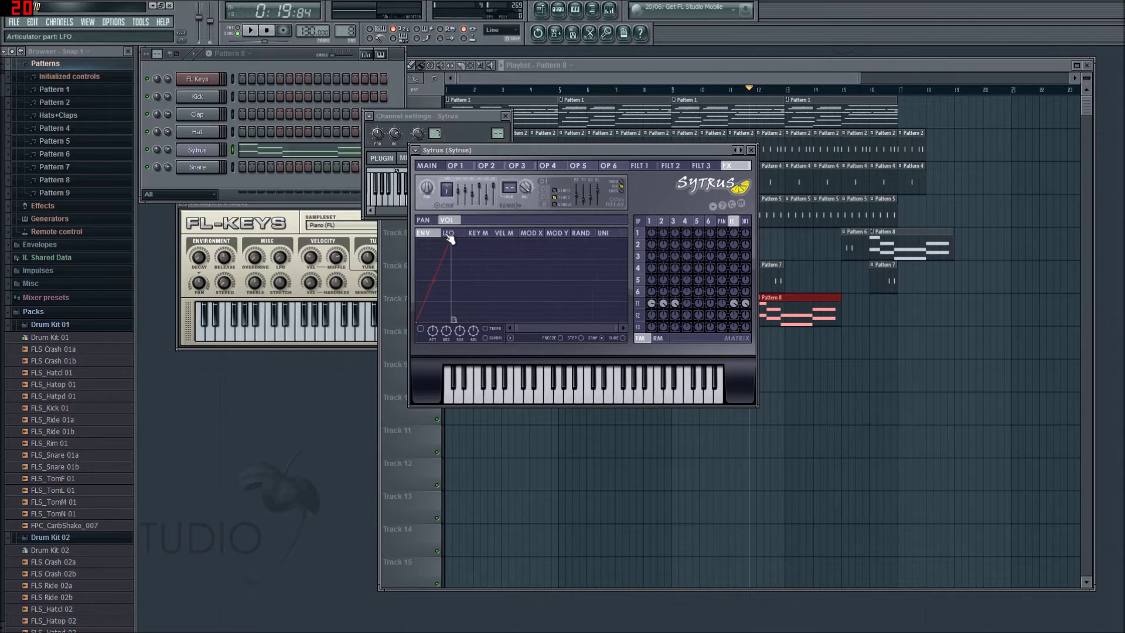
click(423, 220)
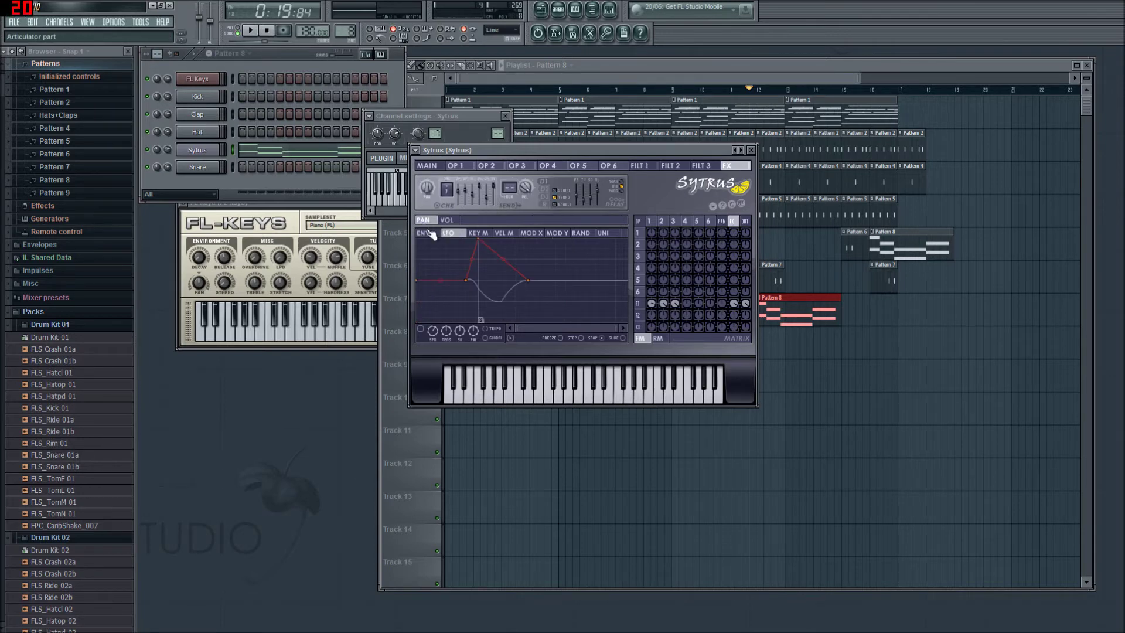
click(457, 167)
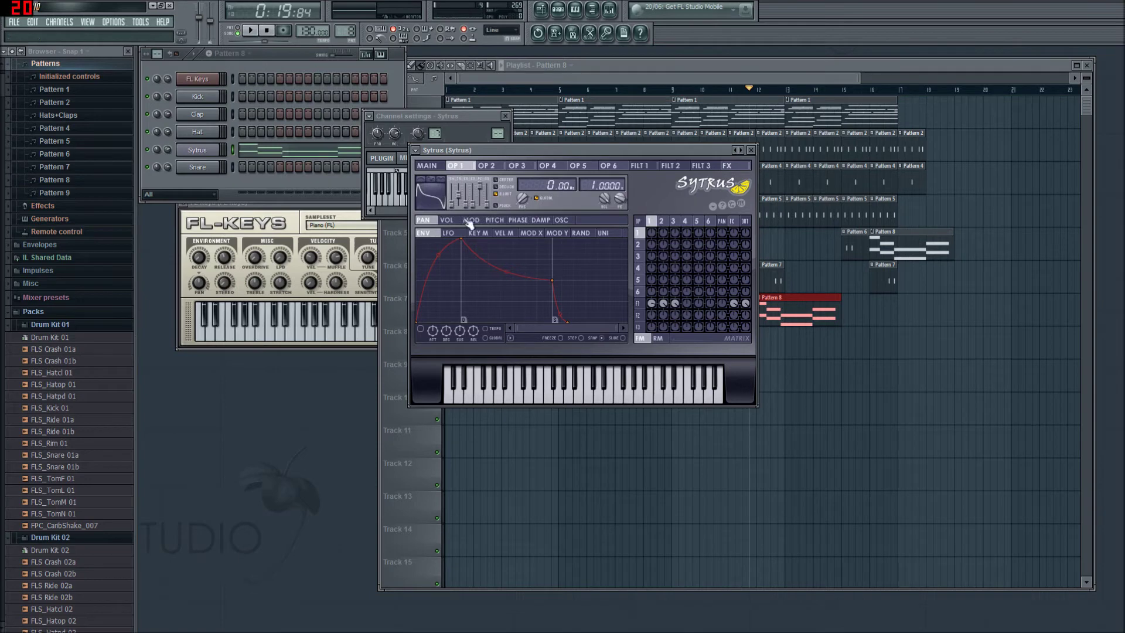
click(447, 220)
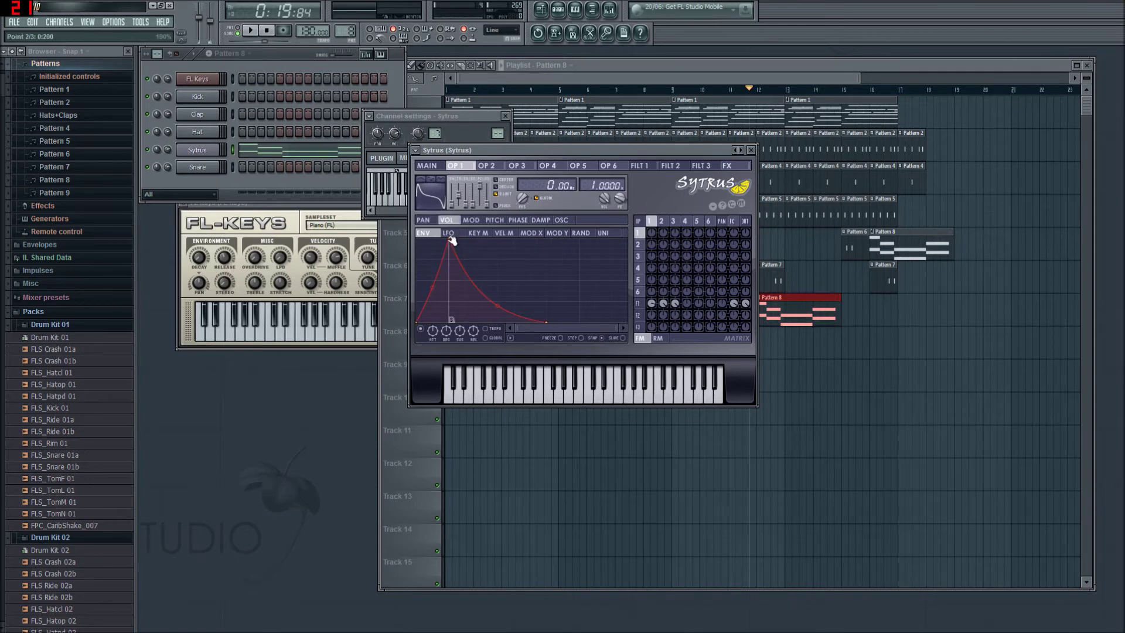
drag(450, 239, 440, 234)
click(511, 396)
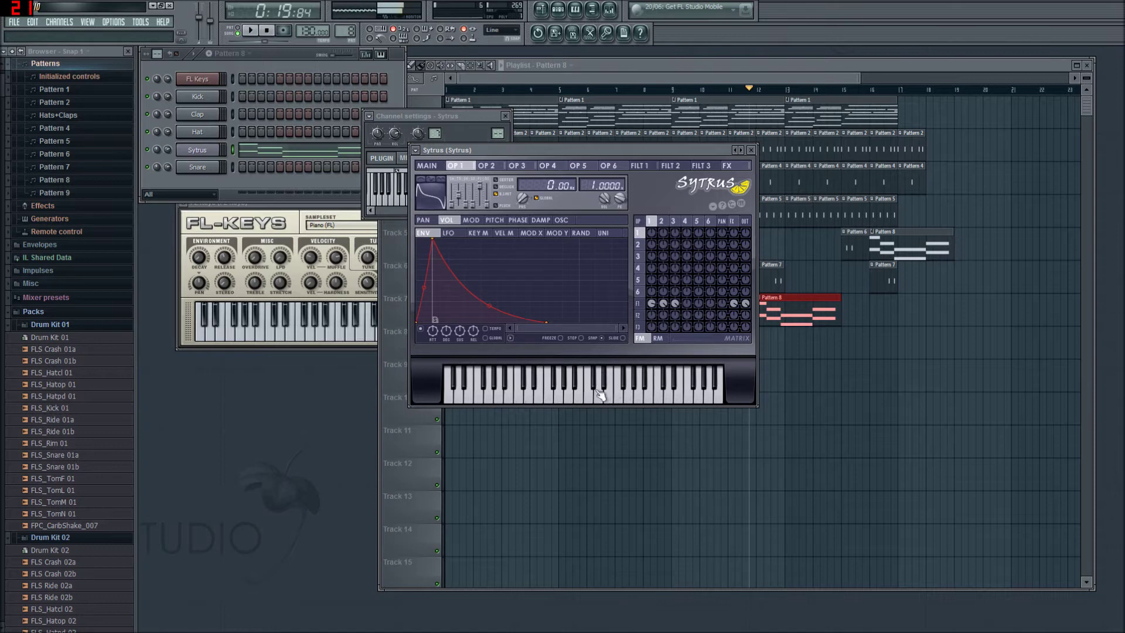
mouse_move(438, 240)
mouse_down()
mouse_move(571, 234)
mouse_move(424, 241)
mouse_move(433, 236)
mouse_up()
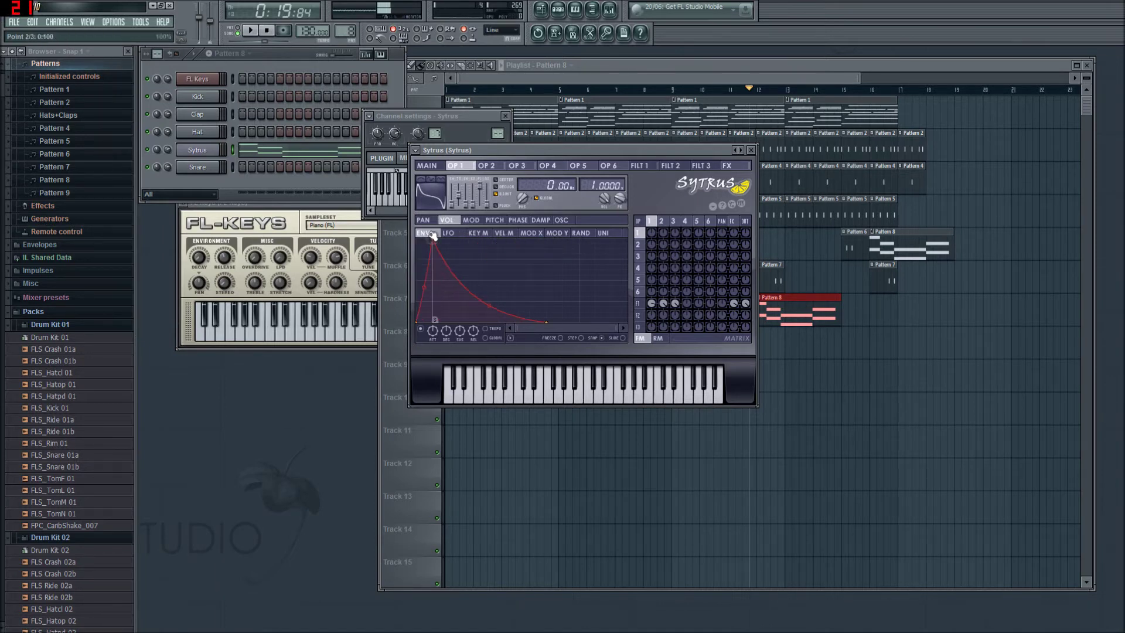
Shorten the volume envelope attacks of Operators 2 and 3 to match Operator 1
click(487, 166)
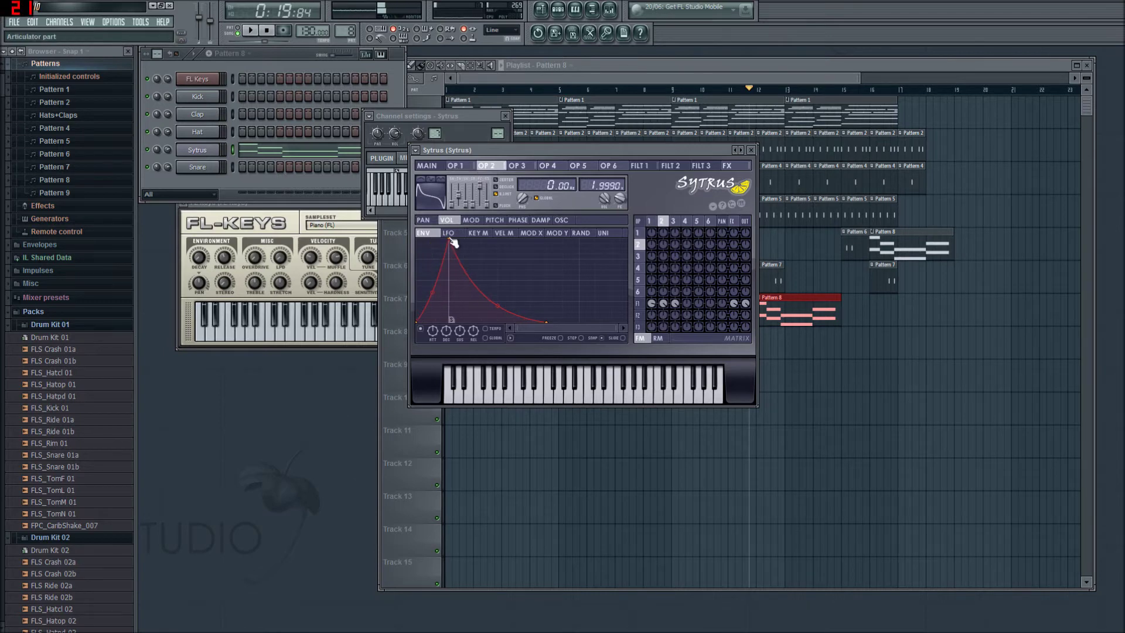
click(516, 166)
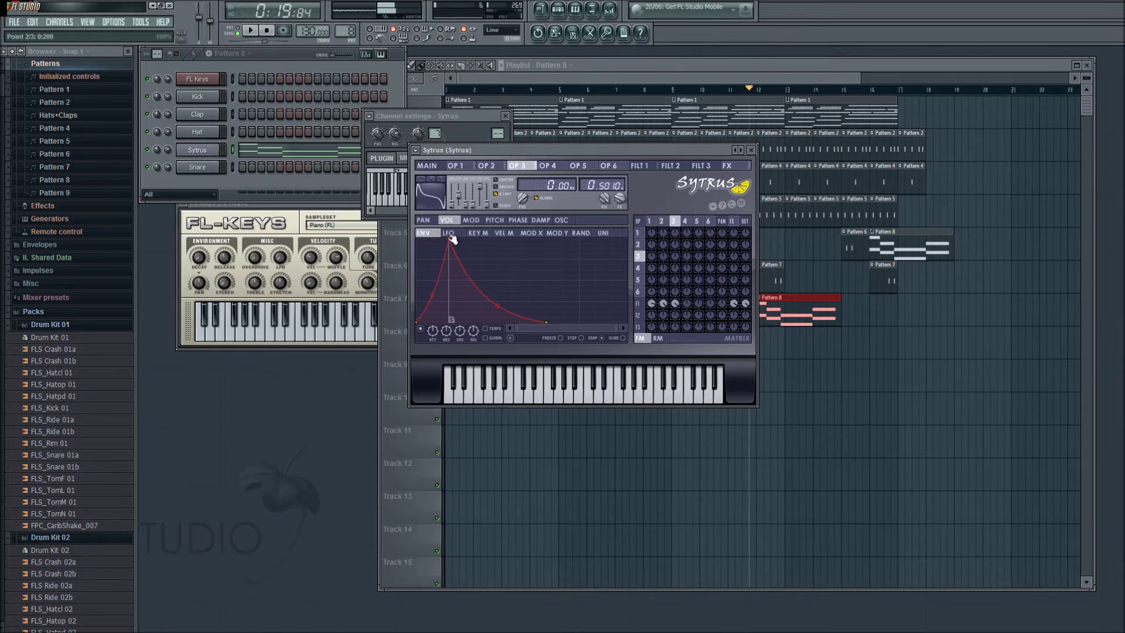
drag(448, 237, 432, 238)
click(548, 166)
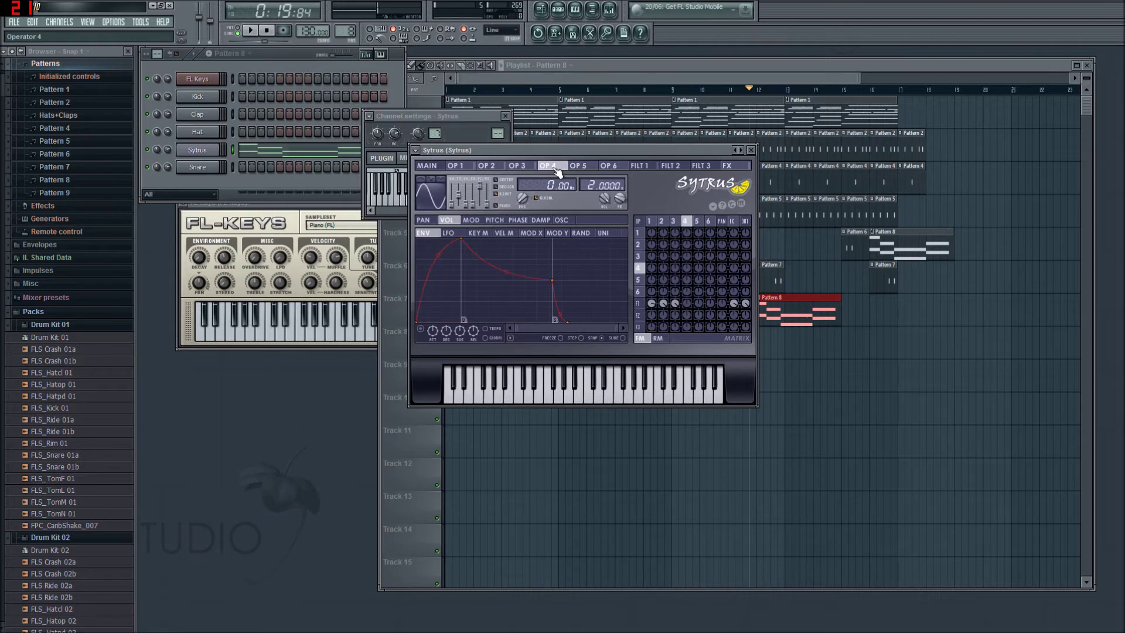
Bend the attack curves of the volume envelopes on Operators 1 to 3 upward for a faster rise
click(516, 166)
click(460, 167)
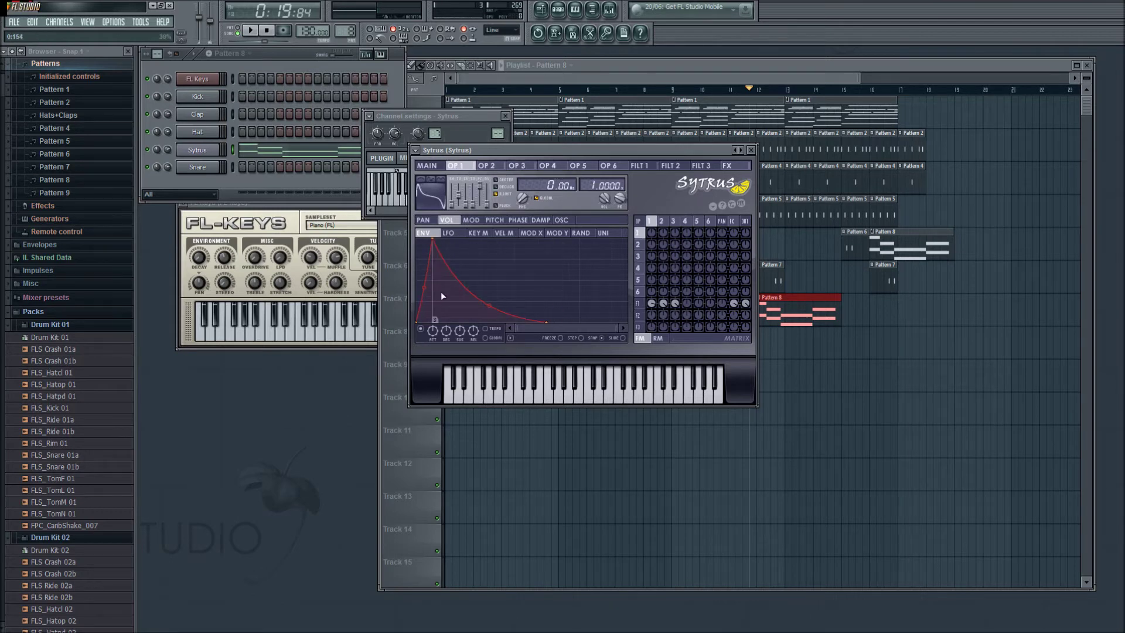
click(484, 165)
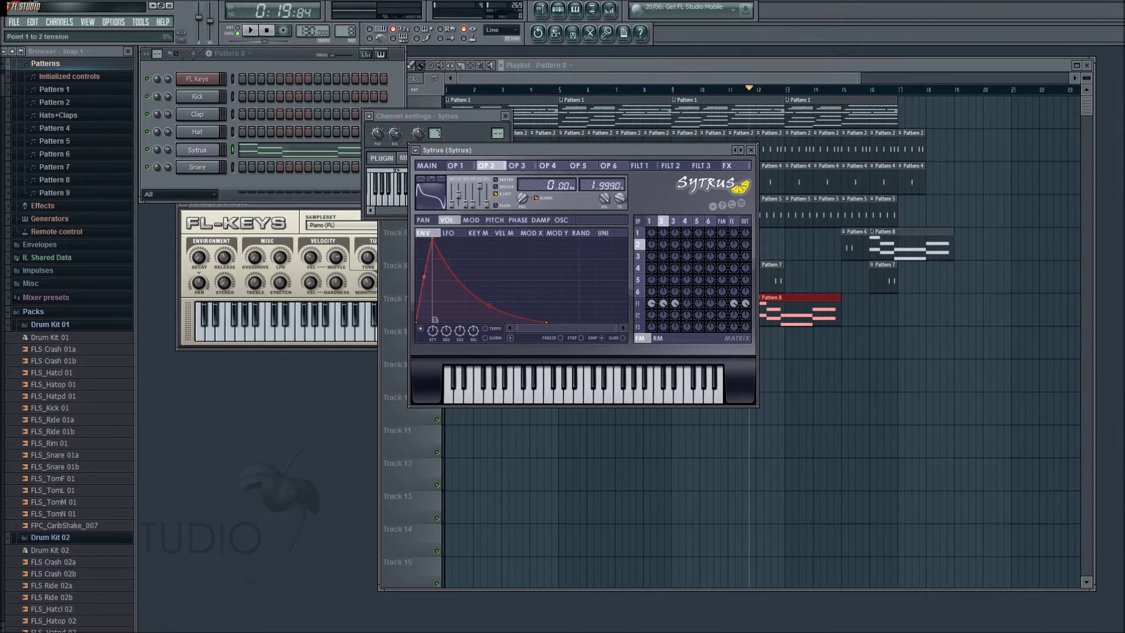
click(456, 167)
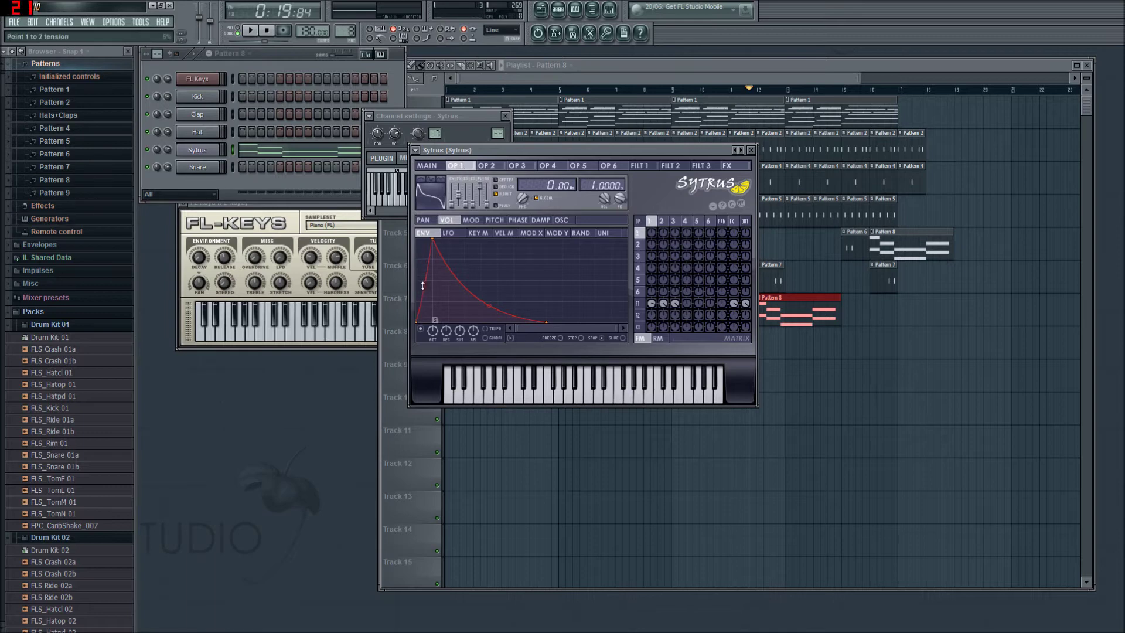
click(518, 167)
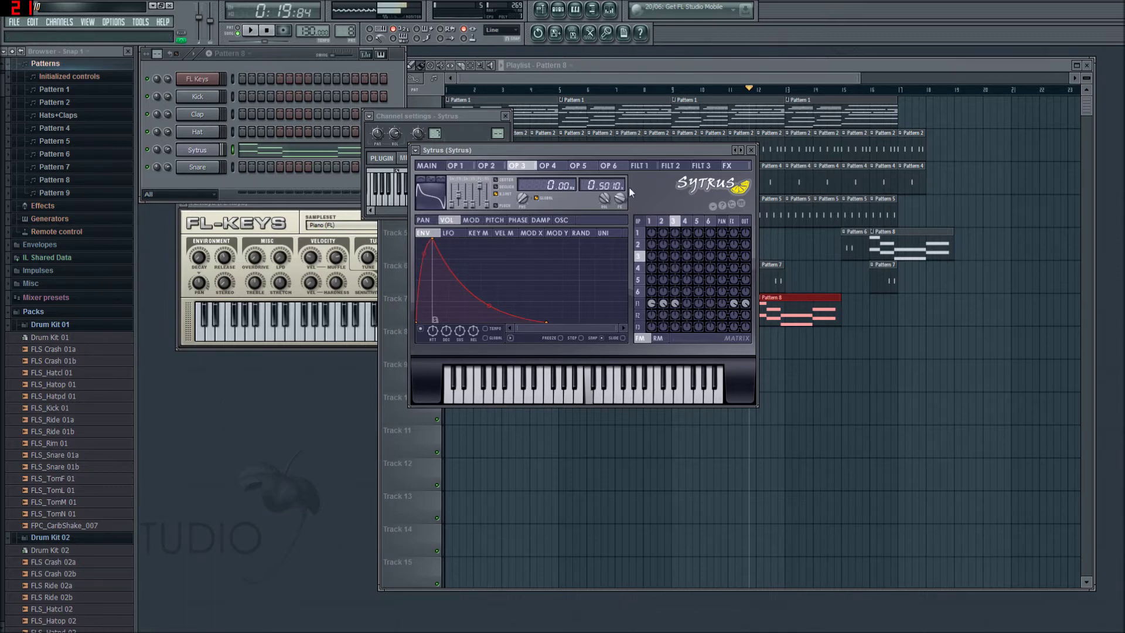
Close the Sytrus windows and play the song from late in bar 11 to hear the quicker string attack
click(751, 150)
key(space)
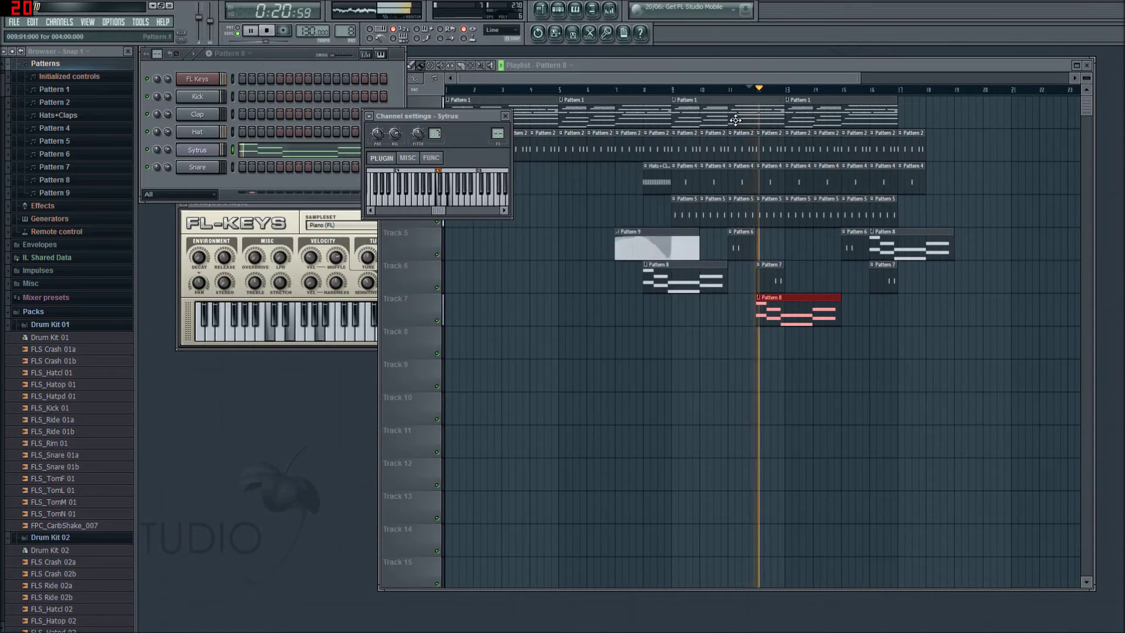
click(505, 116)
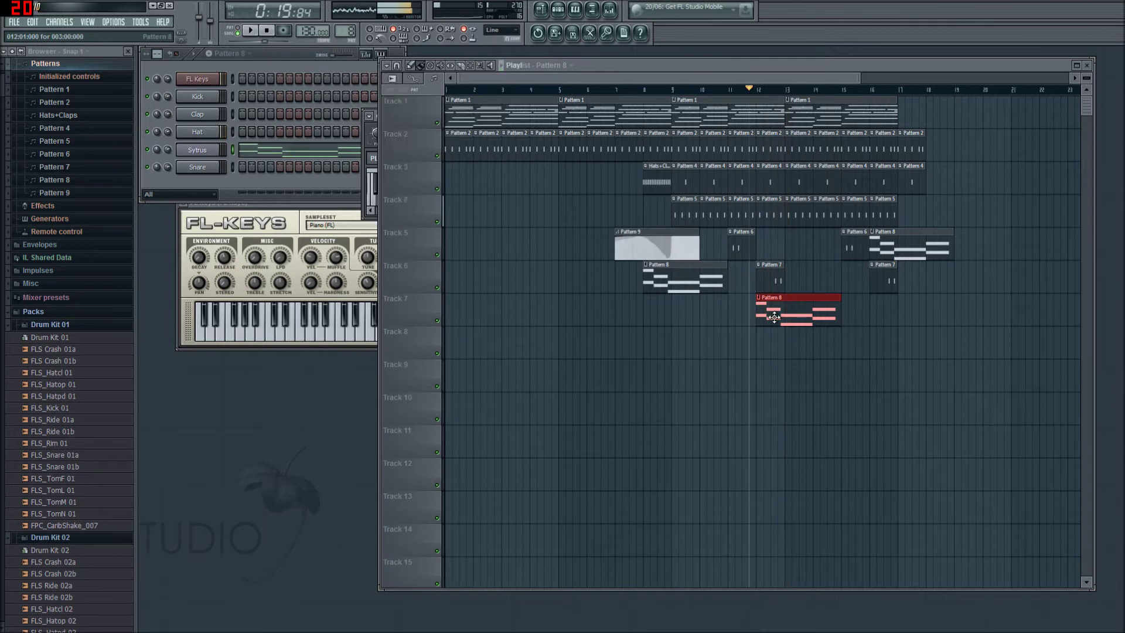
key(space)
In Pattern 8's Sytrus piano roll, move the second and third chords later so the third starts on bar 2, removing any stray note
key(F7)
drag(330, 176, 418, 297)
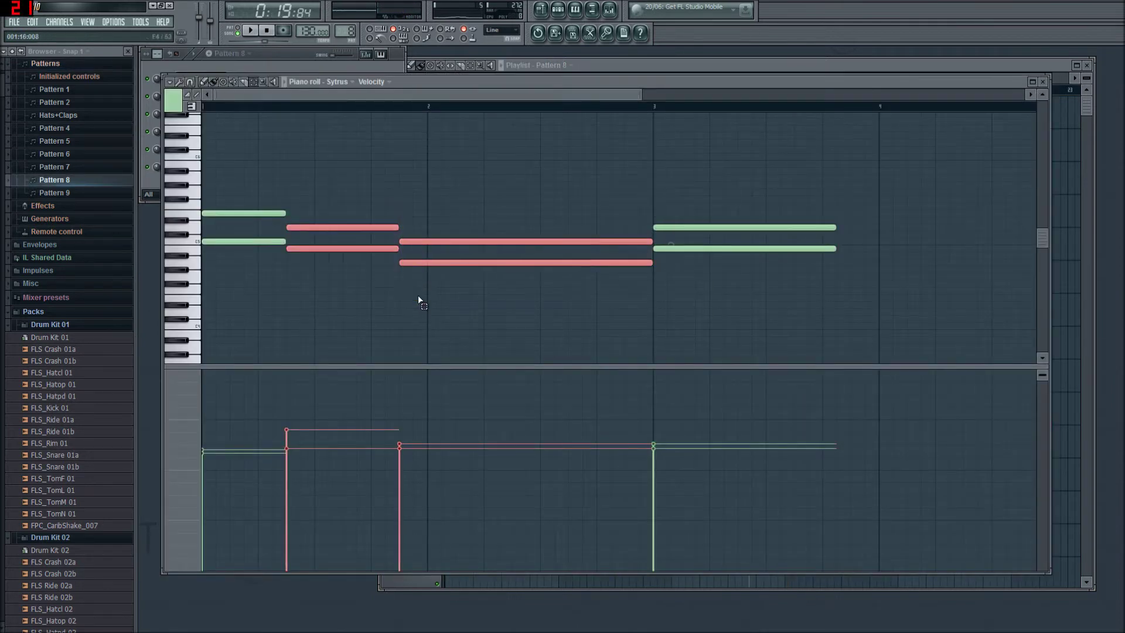
drag(339, 249, 362, 248)
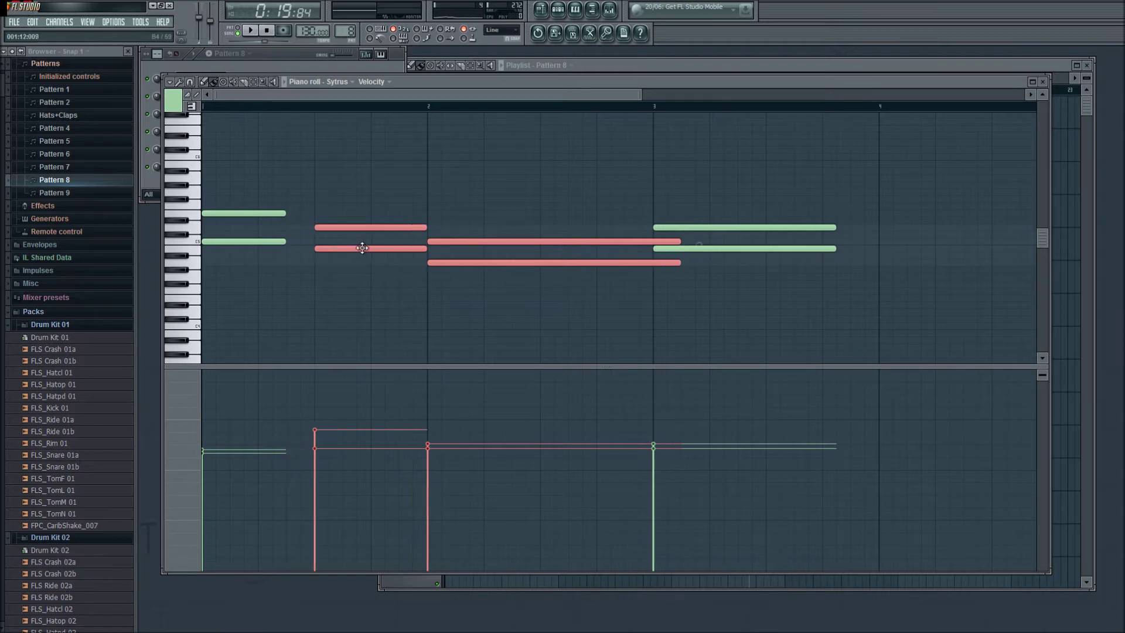
click(431, 171)
click(274, 185)
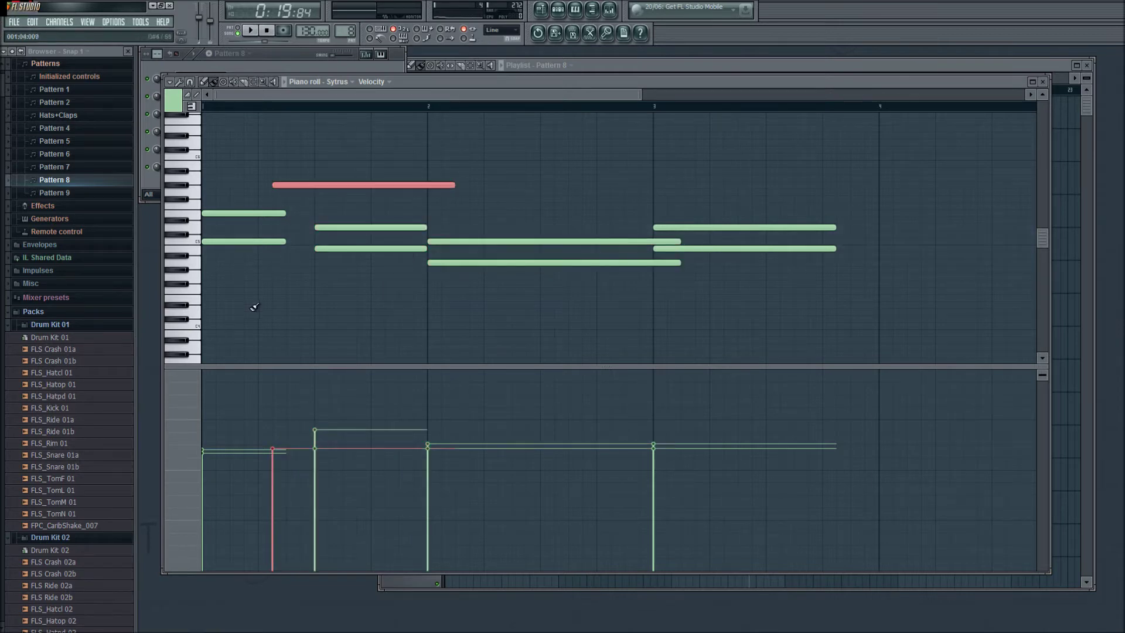
right_click(299, 182)
Lengthen the first chord to meet the second, shorten the third to end at bar 3, and play the result
drag(269, 188, 292, 234)
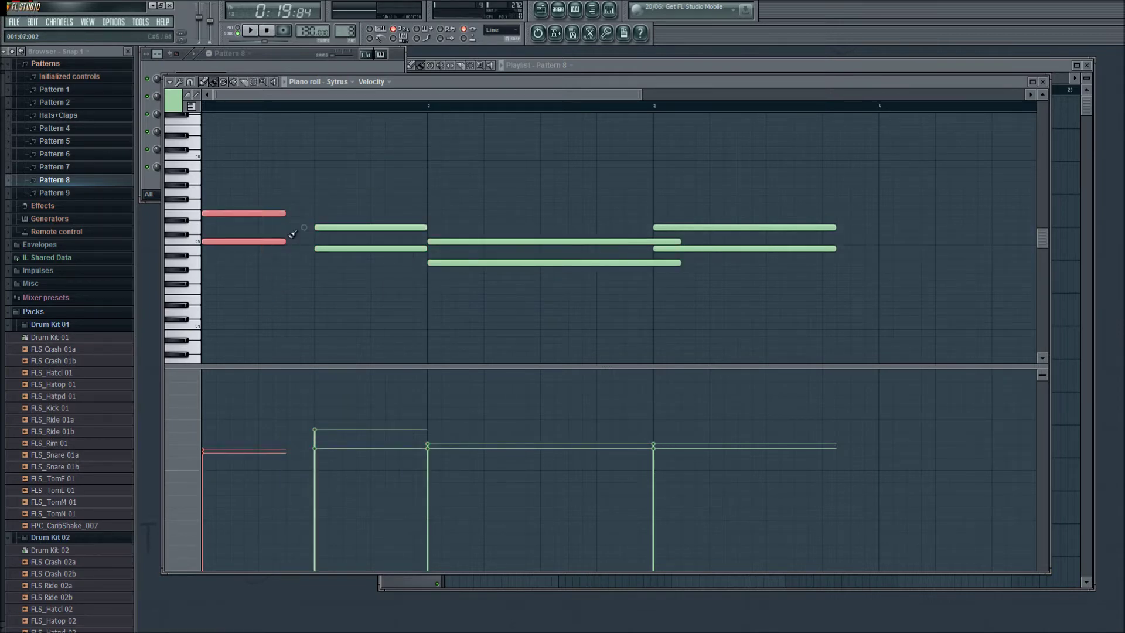
drag(591, 222, 644, 276)
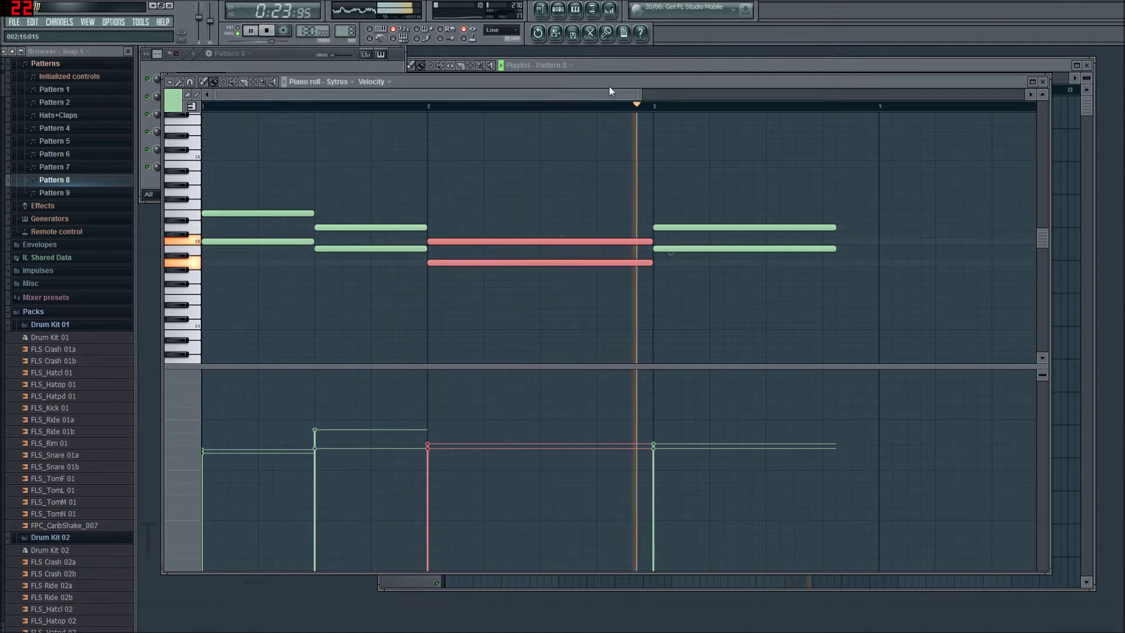
key(space)
Extend both notes of the last chord to the start of bar 4, removing any stray note
drag(771, 192, 802, 315)
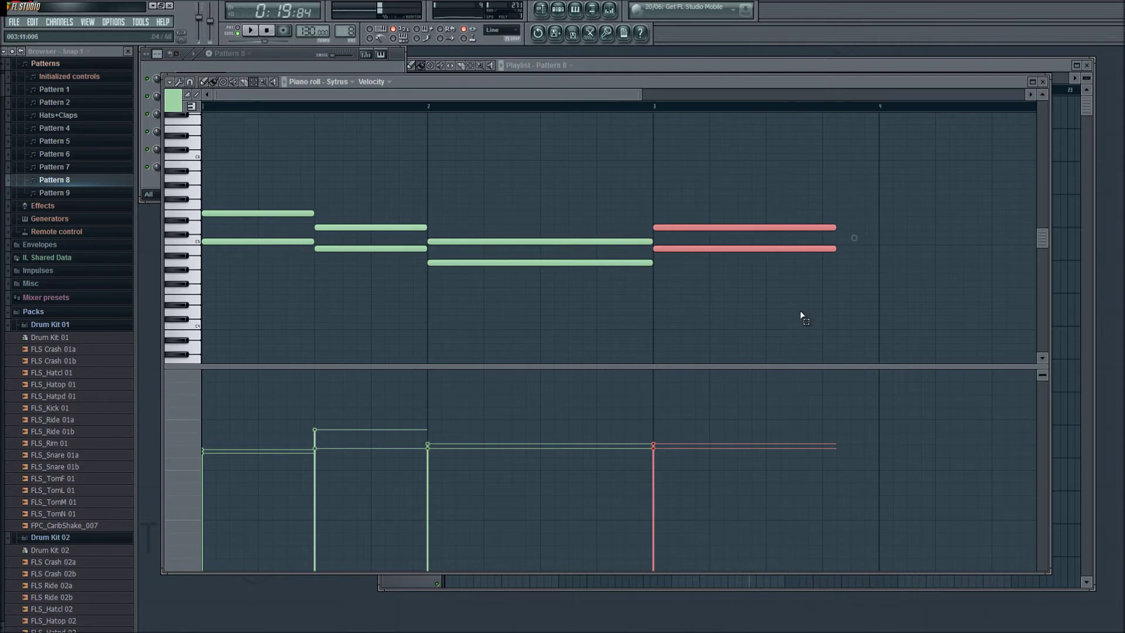
drag(834, 251, 859, 255)
click(862, 269)
right_click(862, 268)
Add a one-bar note at bar 4 on the third chord's lower pitch, then play the song and return to the playlist
click(199, 269)
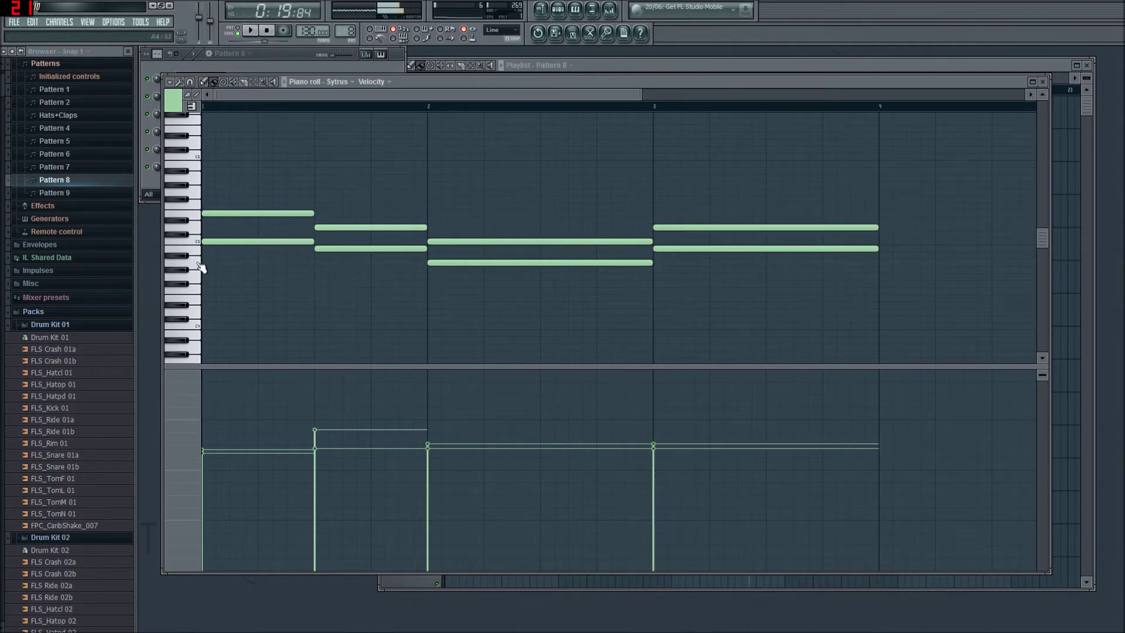
click(884, 261)
key(space)
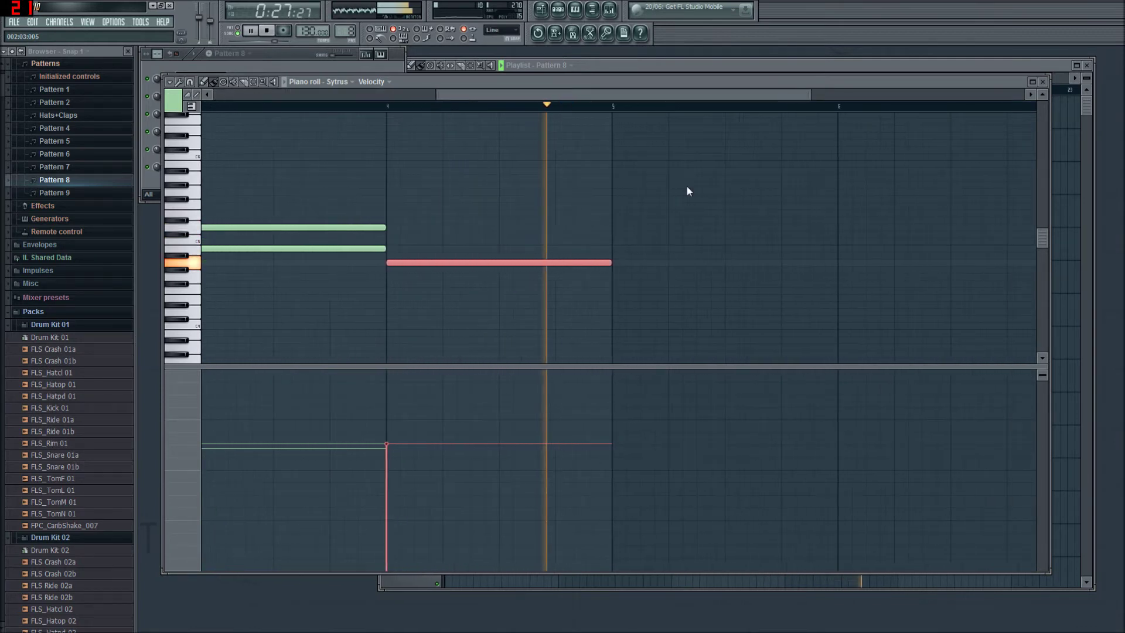
key(F7)
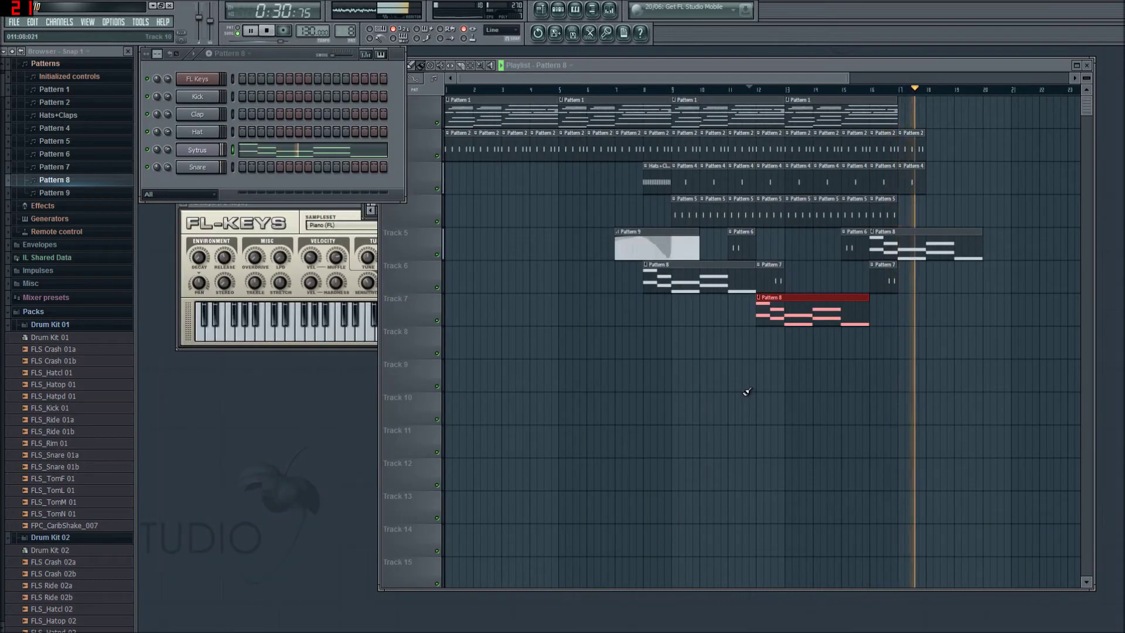
key(space)
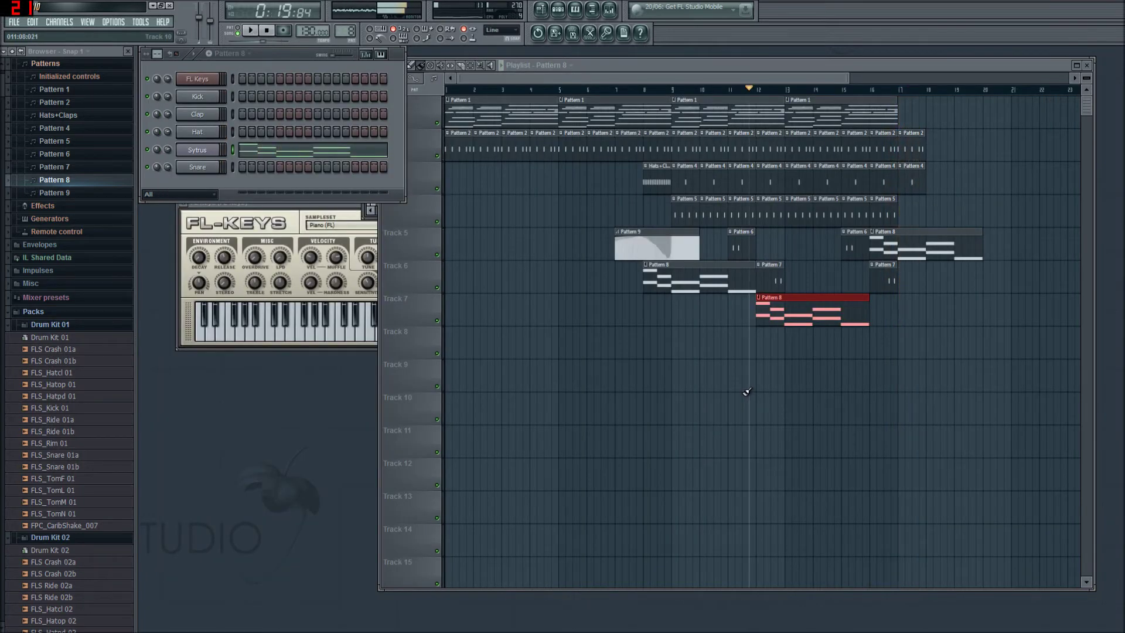
Open Sytrus and sweep its X/Y modulation pad during playback to hear how it changes the string sound
click(747, 391)
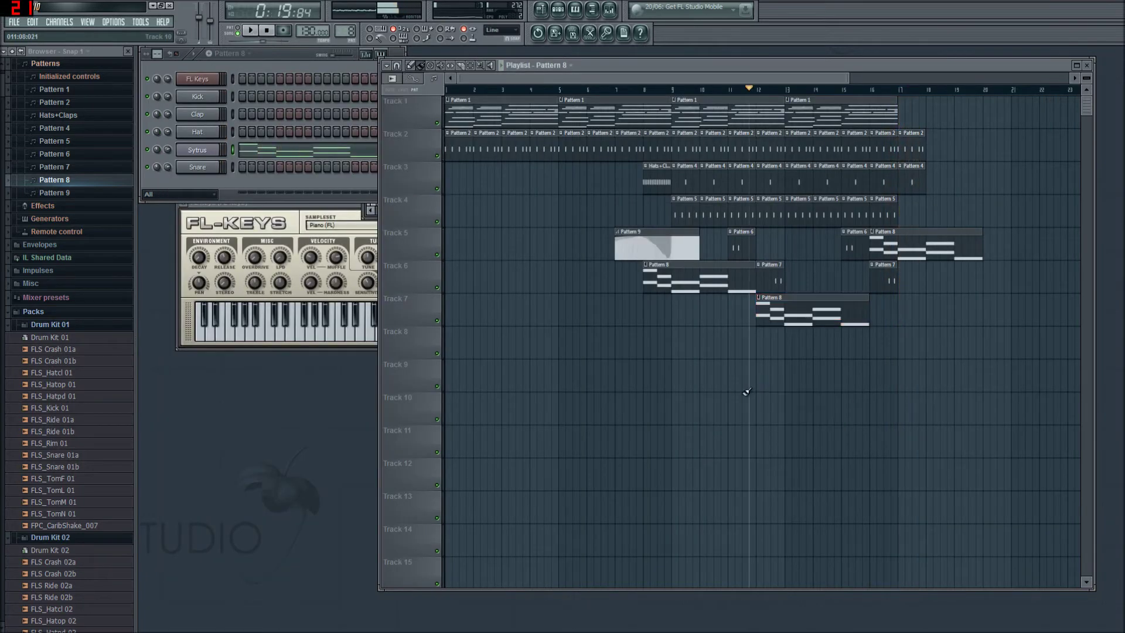
click(313, 213)
click(415, 208)
click(197, 150)
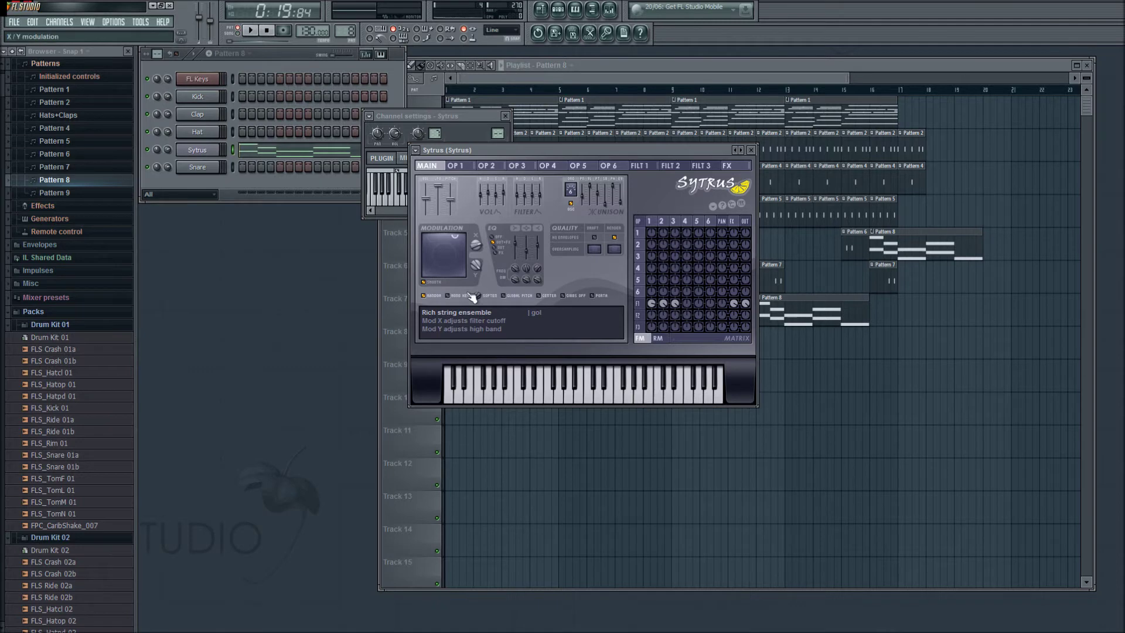
key(space)
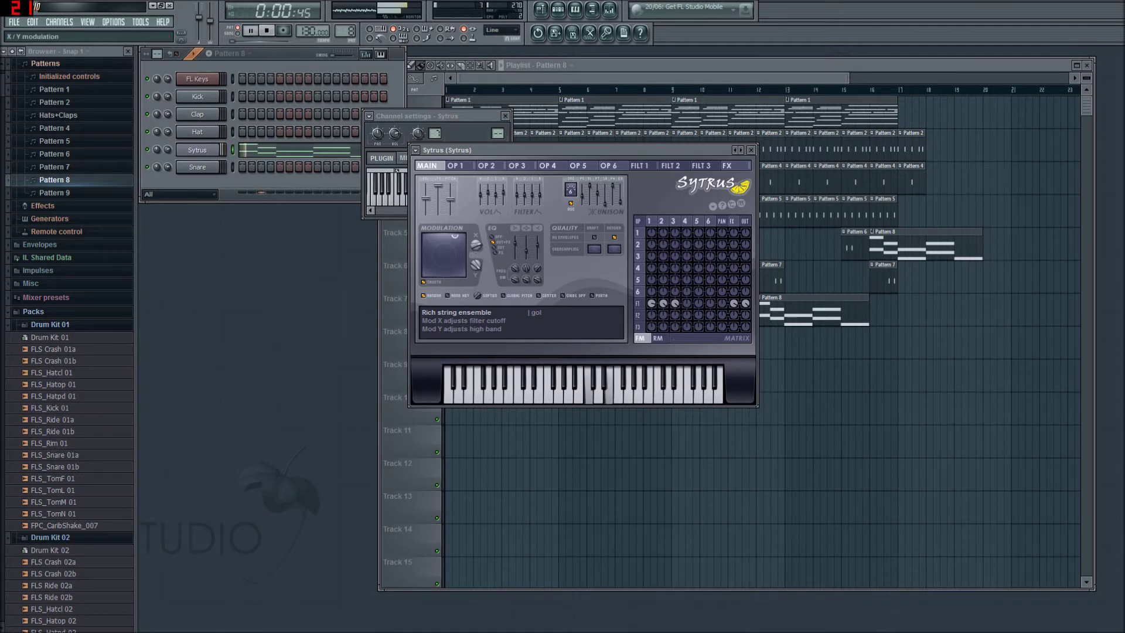
drag(457, 237, 433, 266)
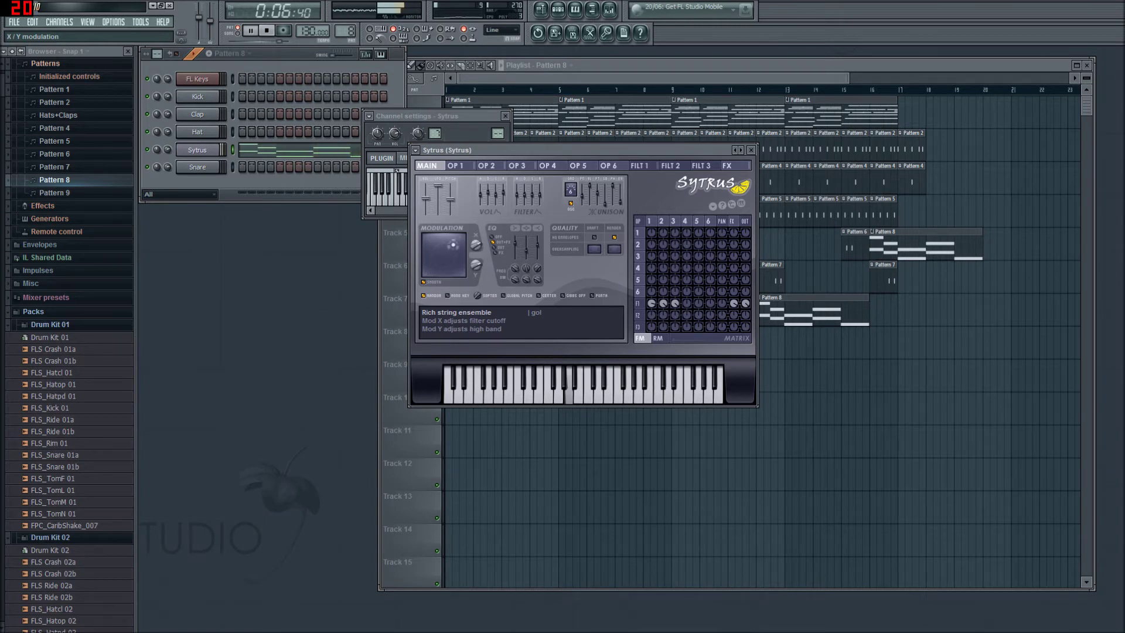
key(space)
Move Sytrus clear of the playlist, select Pattern 9, place the playhead just after the start of bar 5 and arm recording
drag(672, 153, 813, 132)
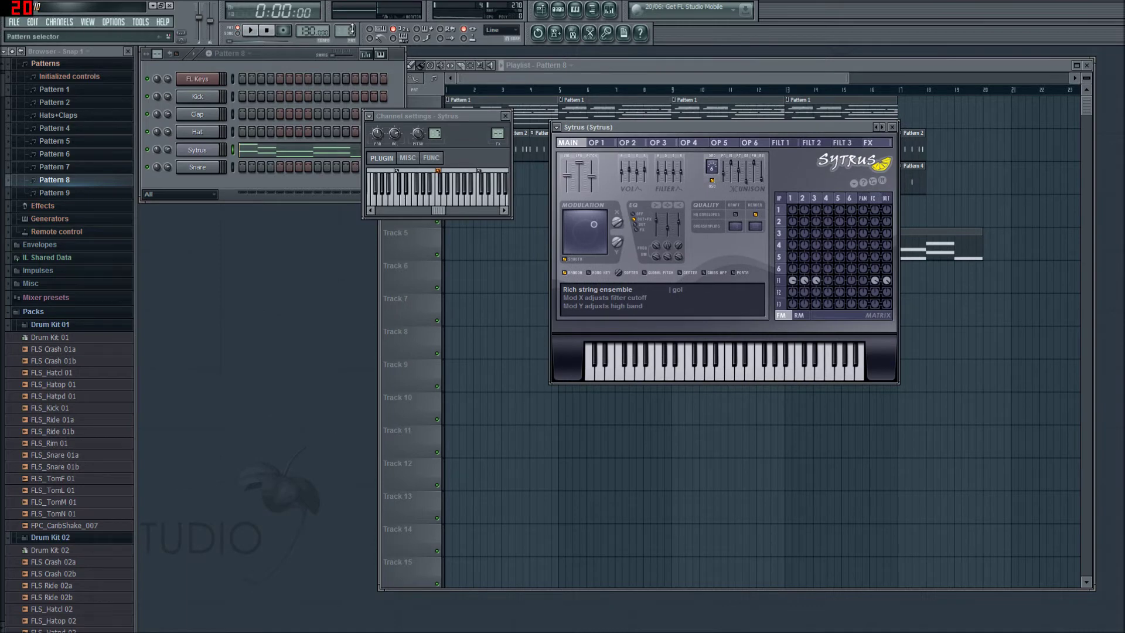
scroll(345, 31, up, 1)
drag(700, 128, 685, 360)
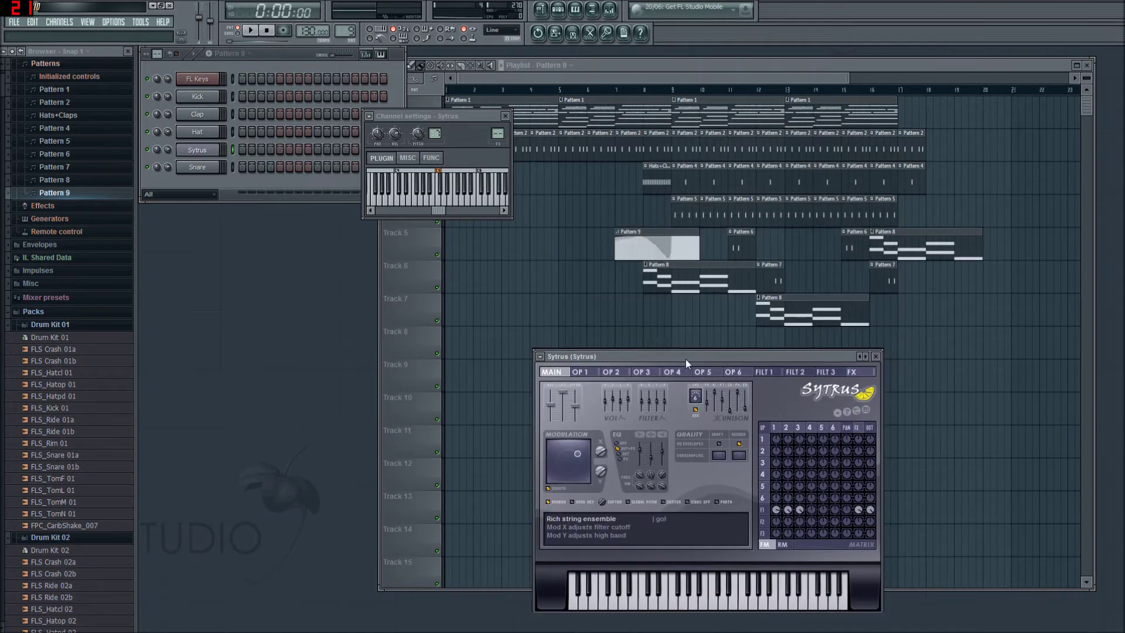
click(566, 90)
click(283, 30)
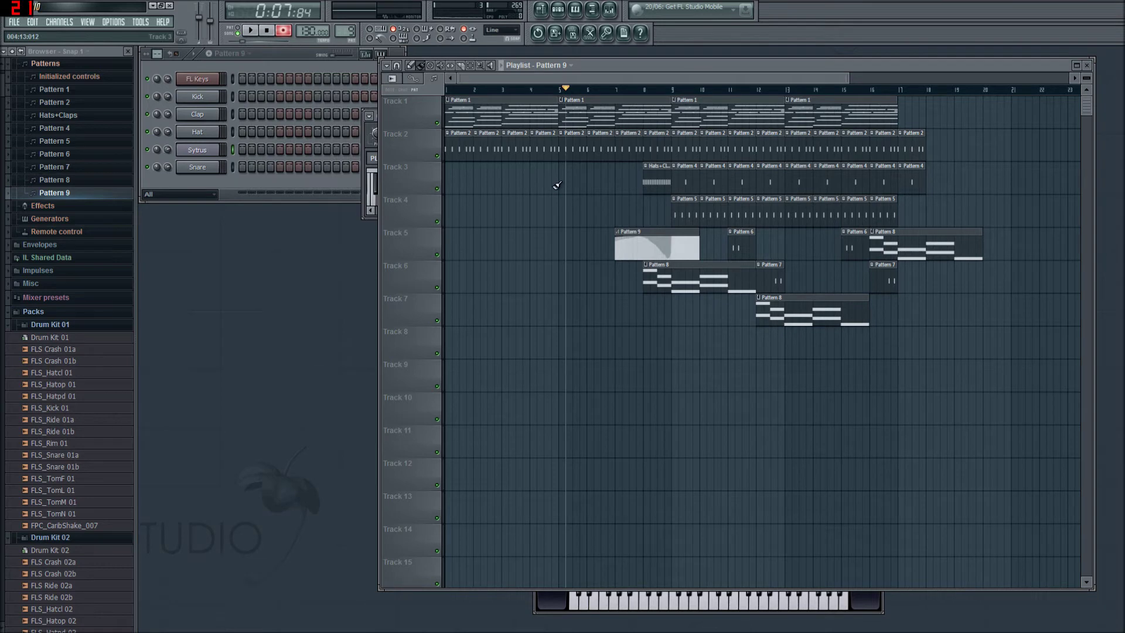
Record Sytrus X/Y modulation automation into Pattern 9, sweeping both axes down before bar 8 and gradually back up through about bar 16
key(space)
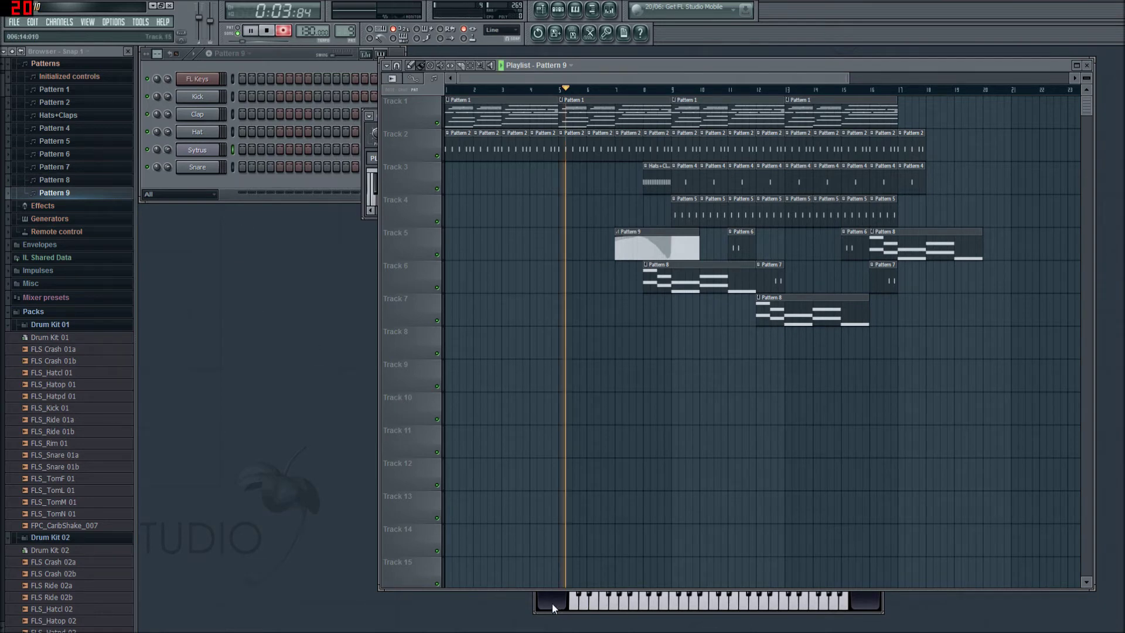
click(552, 603)
drag(705, 359, 385, 134)
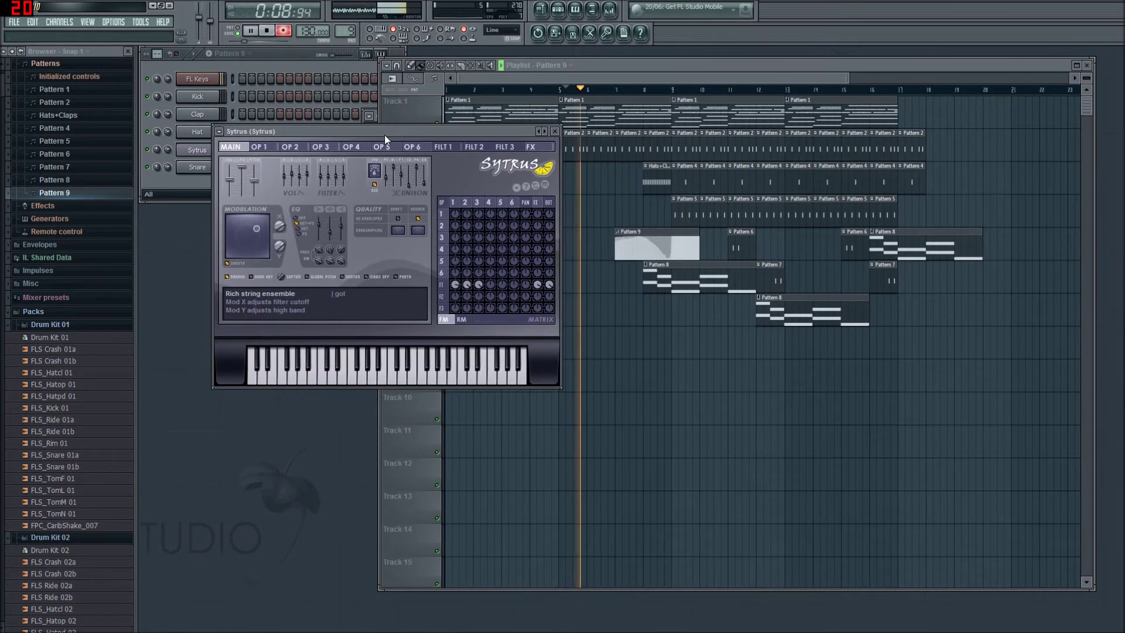
drag(256, 228, 228, 254)
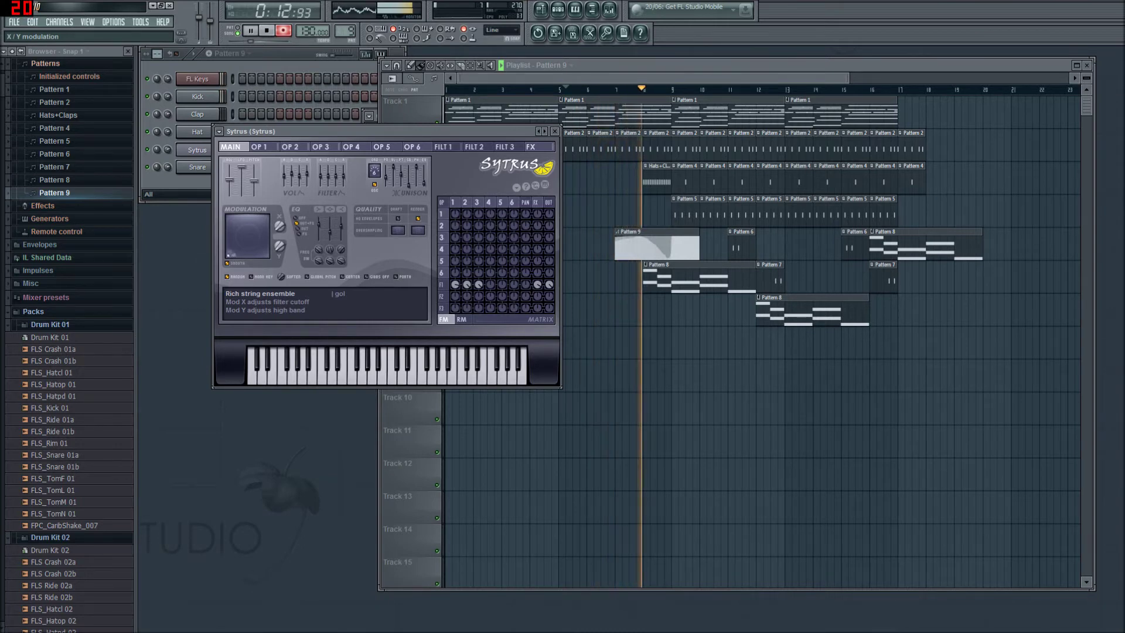
drag(228, 254, 265, 219)
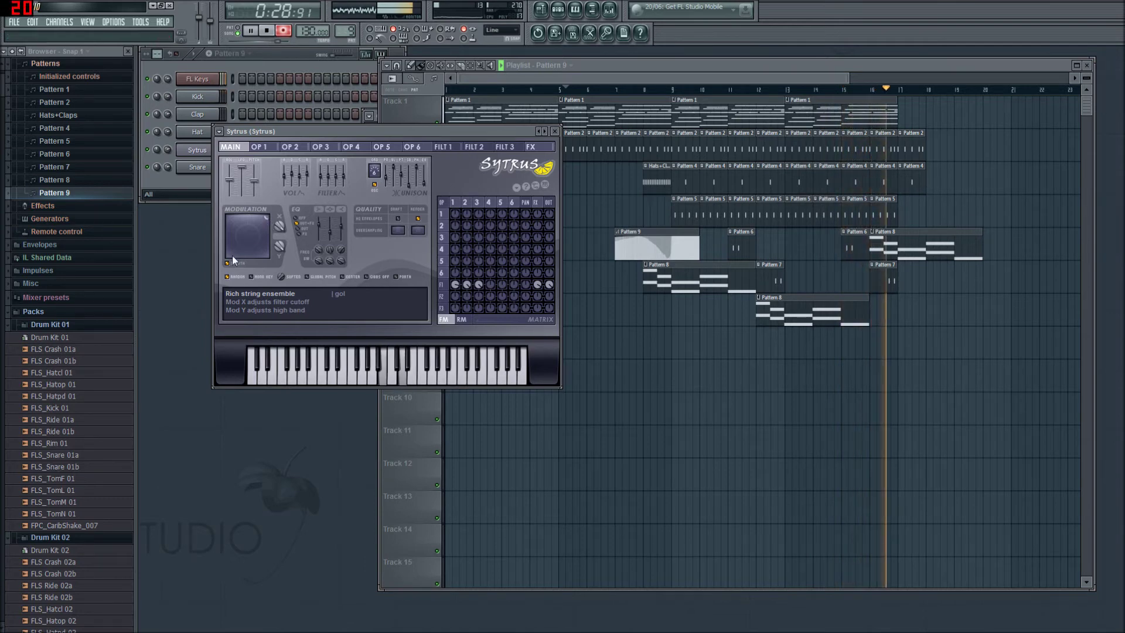
key(space)
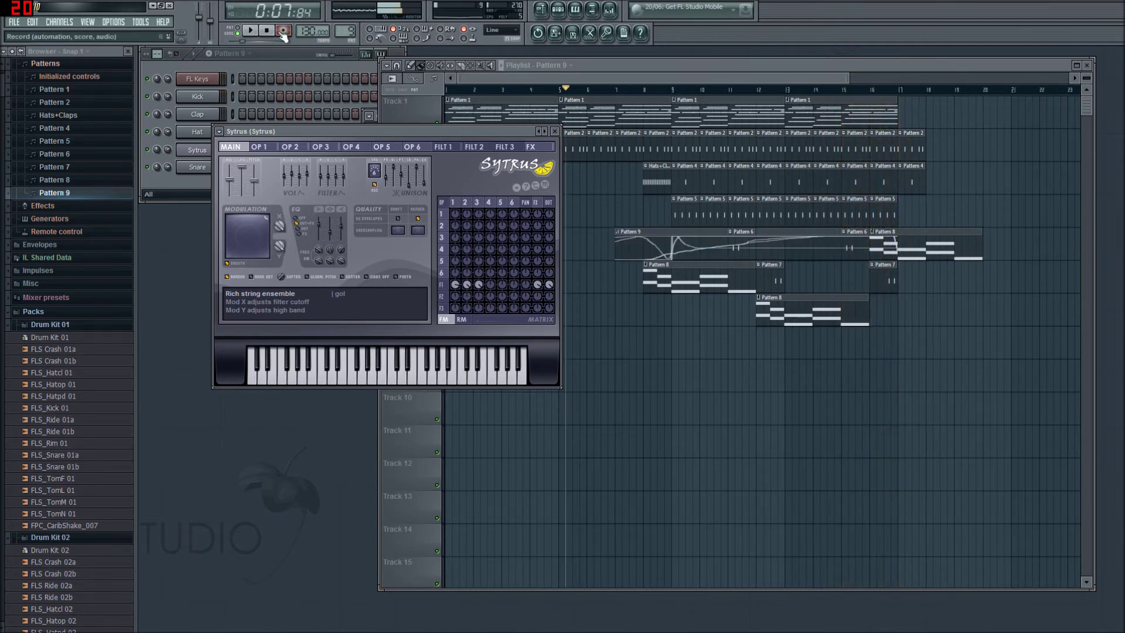
Clone the Sytrus channel and close the plugin and channel settings windows
drag(445, 128, 464, 298)
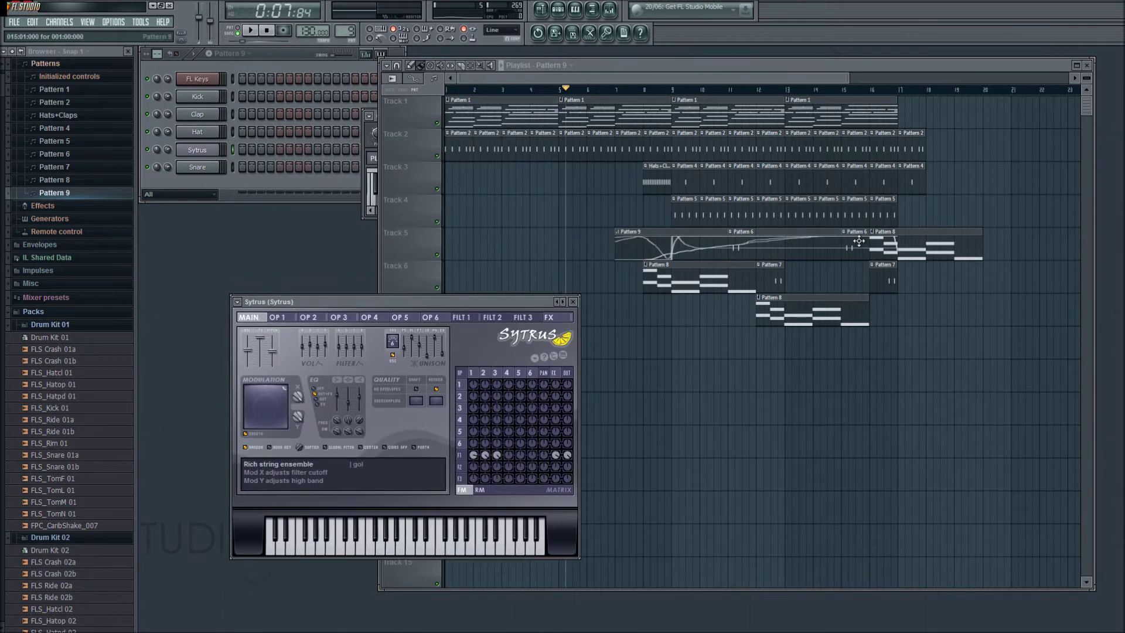
drag(509, 300, 551, 300)
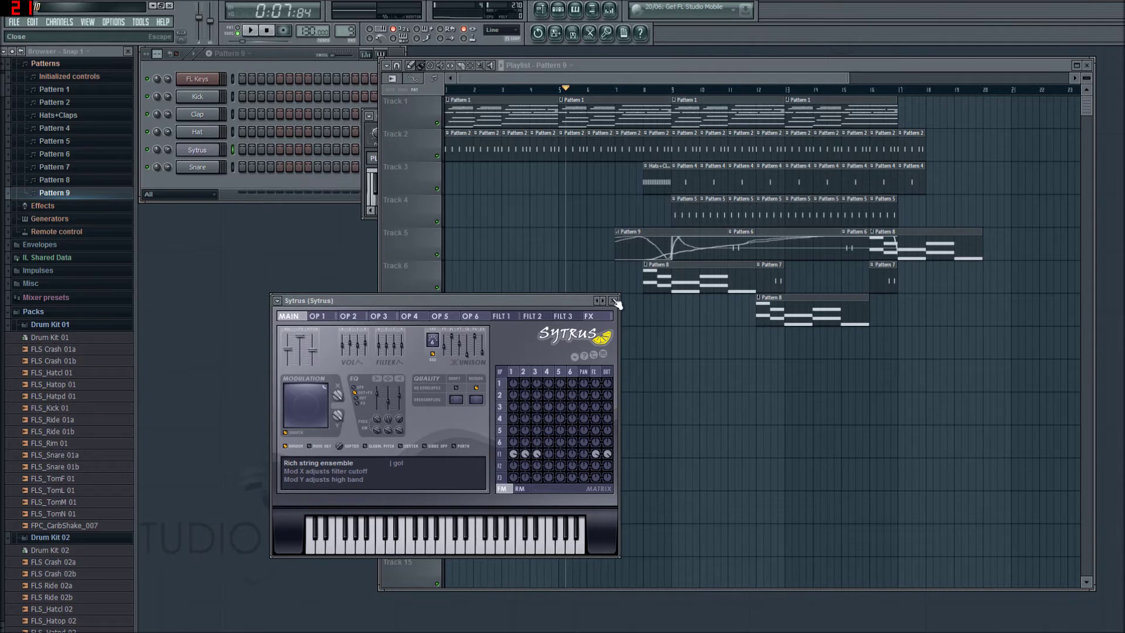
click(613, 301)
right_click(206, 152)
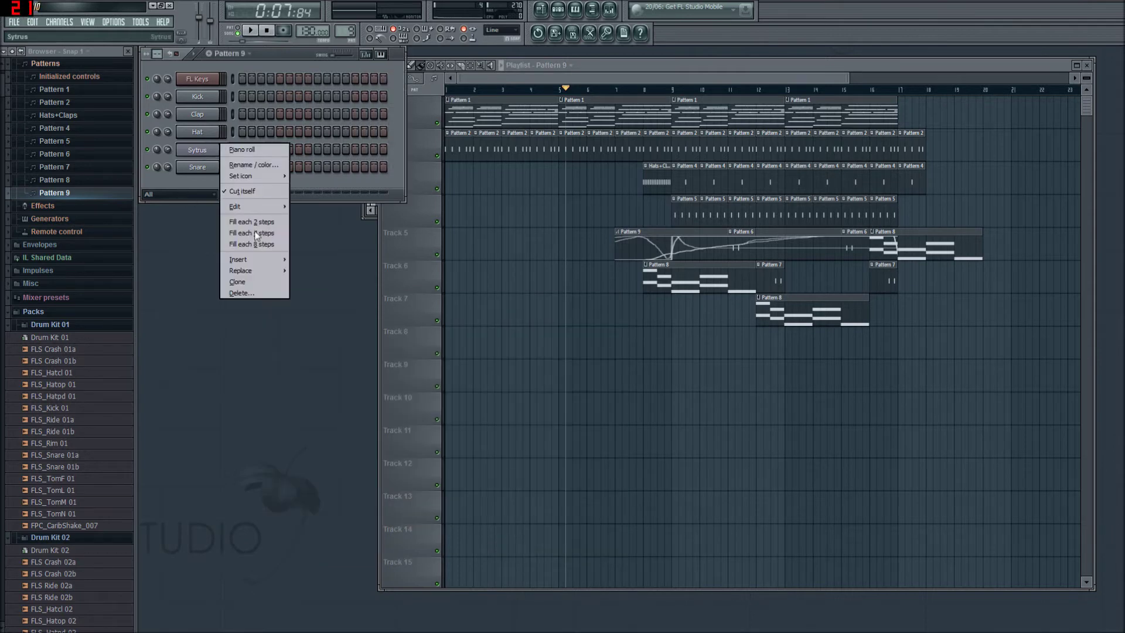
click(238, 282)
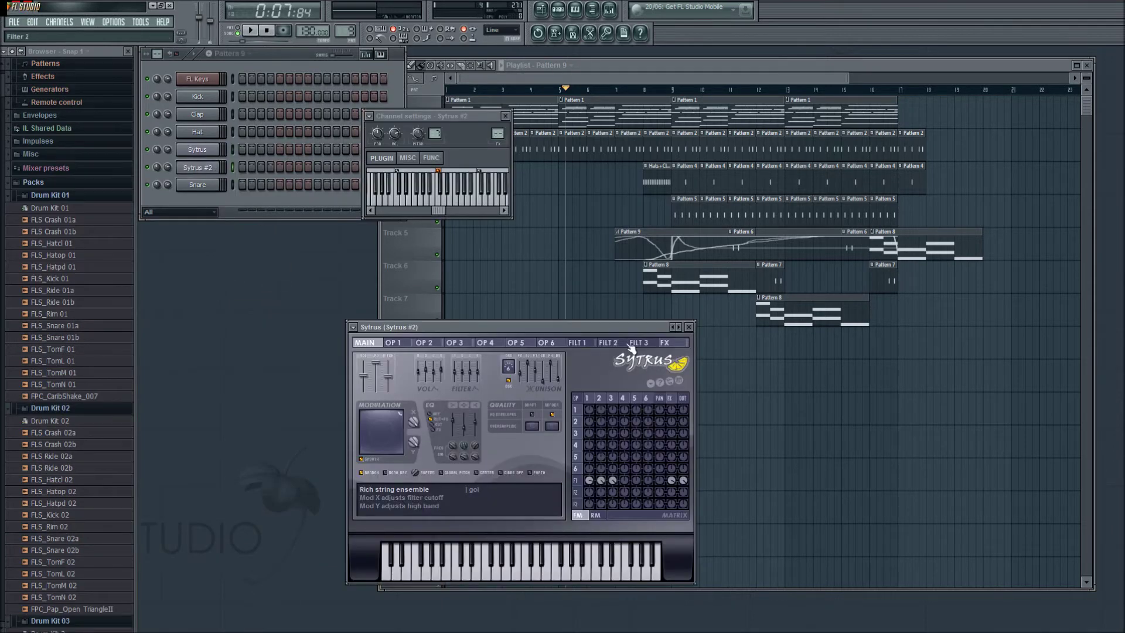
click(690, 326)
click(505, 116)
Copy all the Sytrus notes from Pattern 8
scroll(346, 30, down, 1)
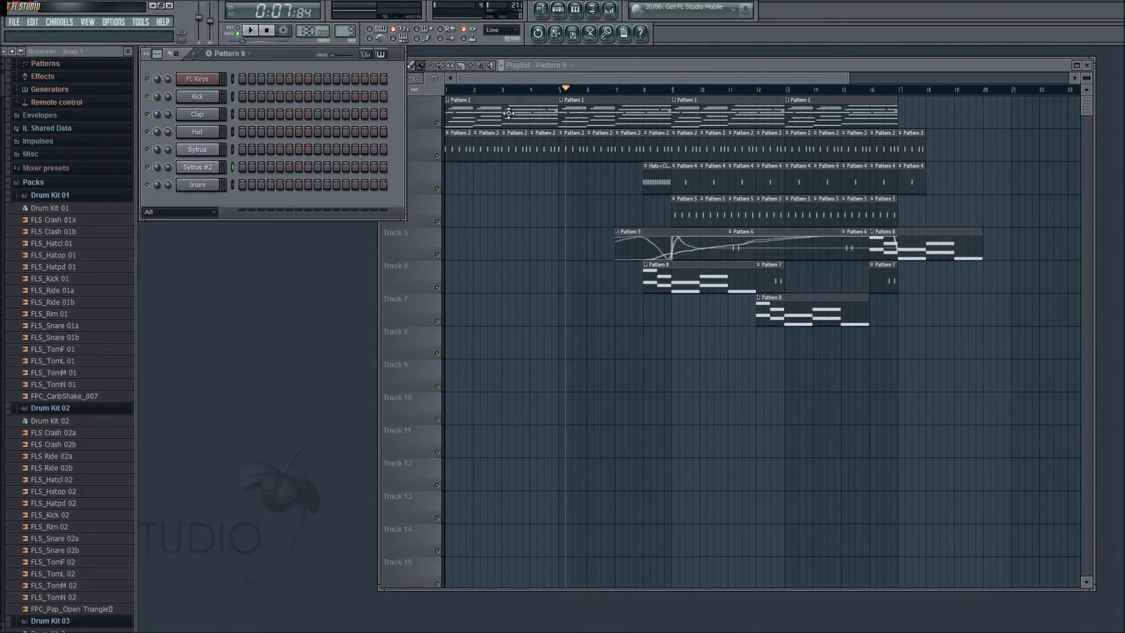
click(330, 157)
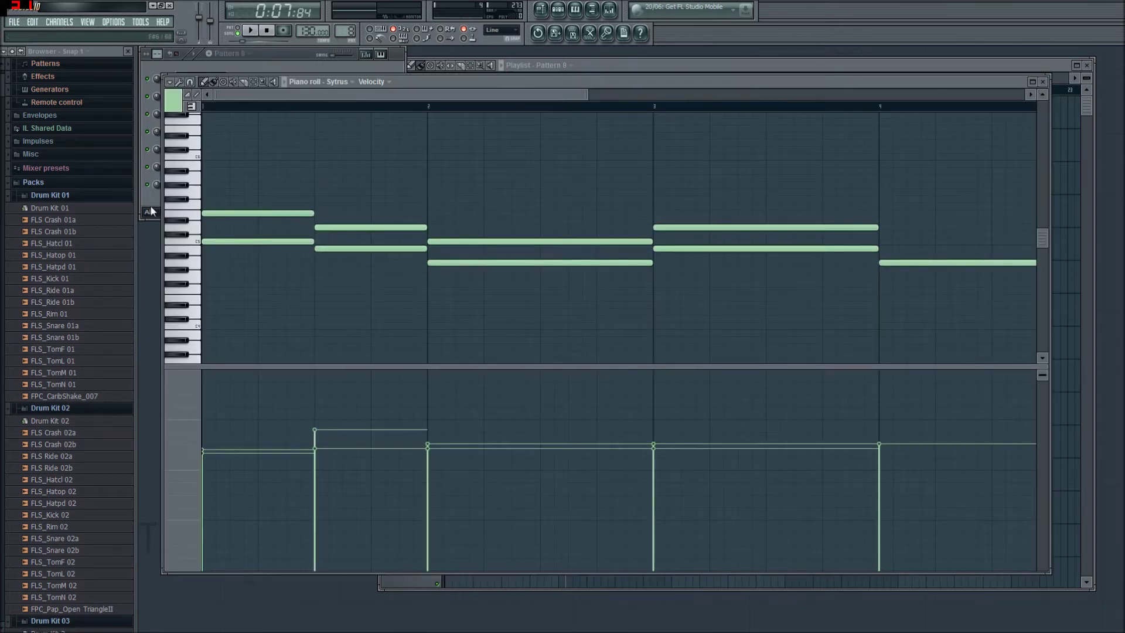
key(ctrl+a)
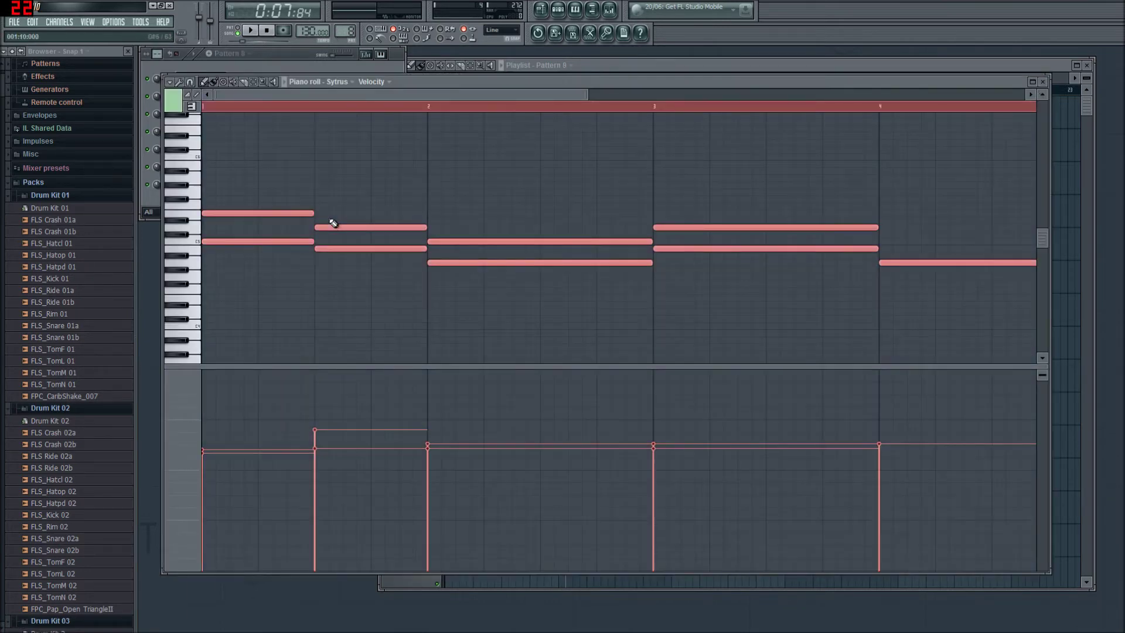
click(1042, 82)
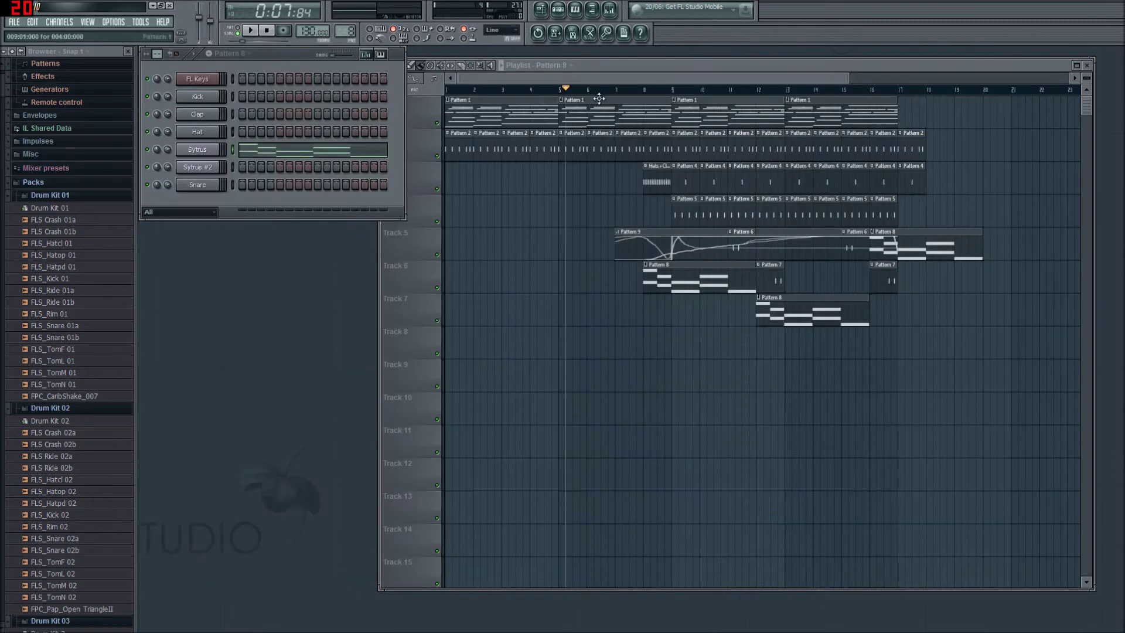
Paste the copied chords into the Sytrus #2 piano roll of the empty Pattern 10 and close the piano roll
click(232, 168)
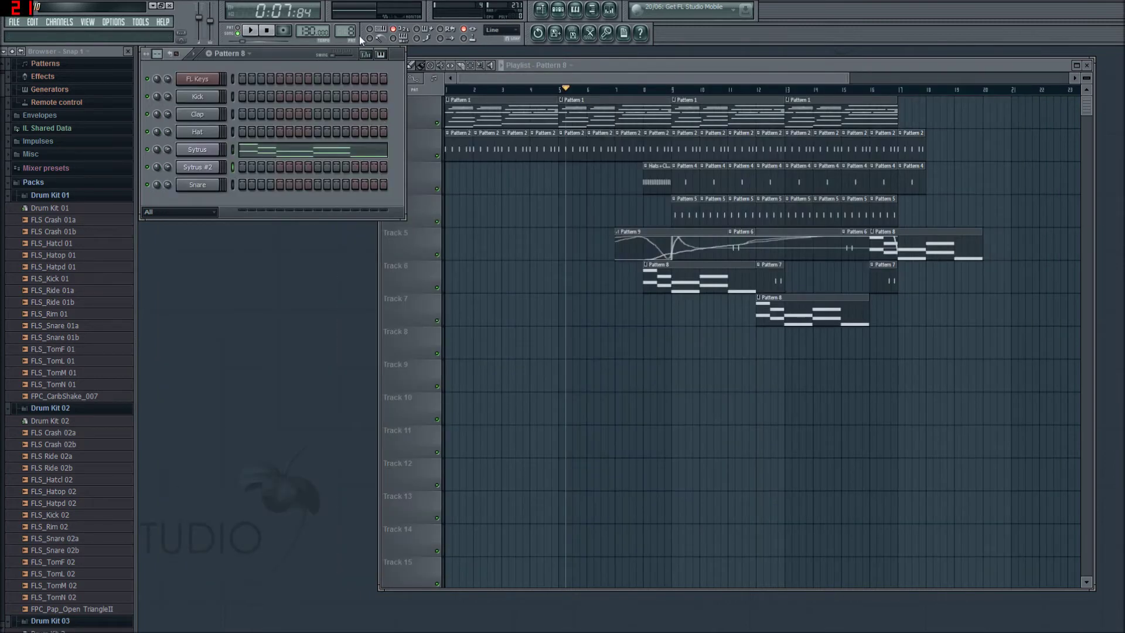
scroll(353, 34, up, 1)
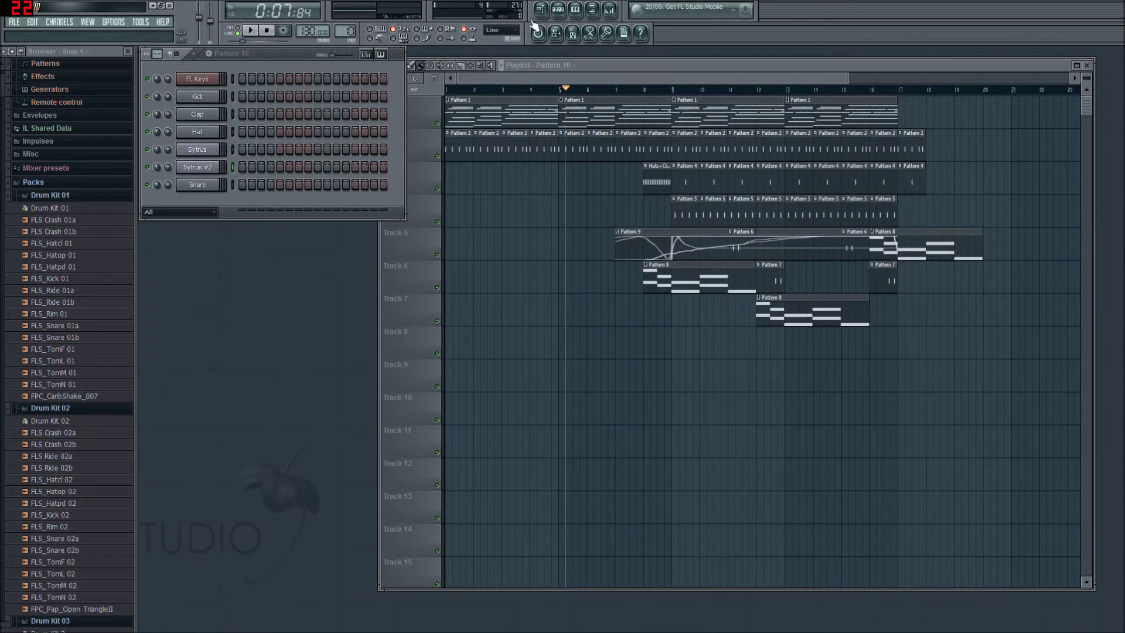
click(575, 9)
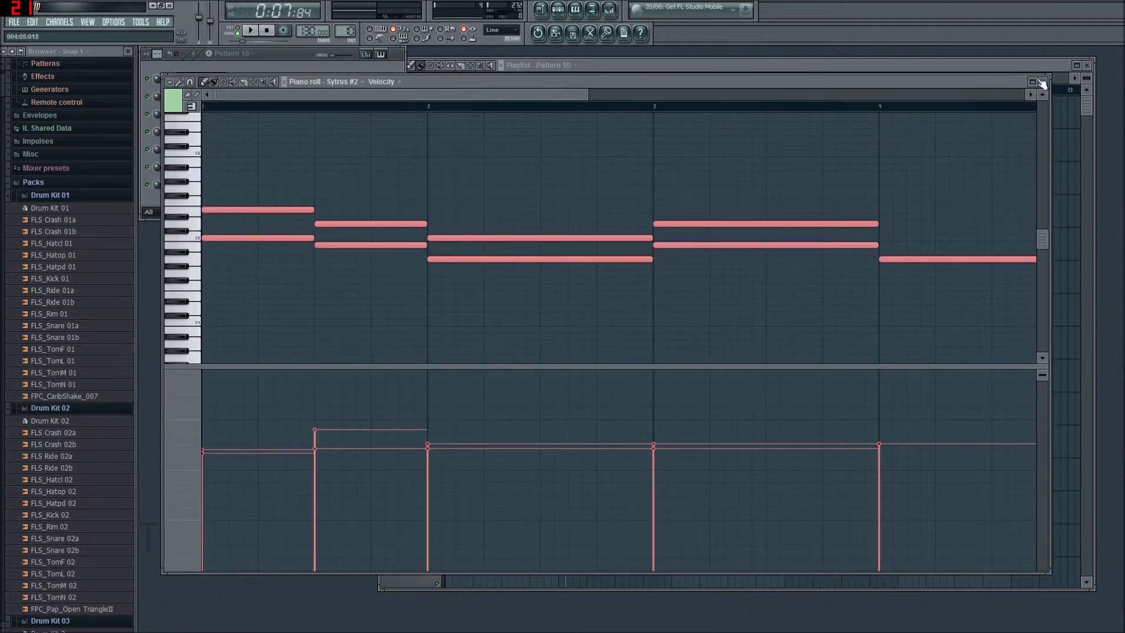
click(1042, 83)
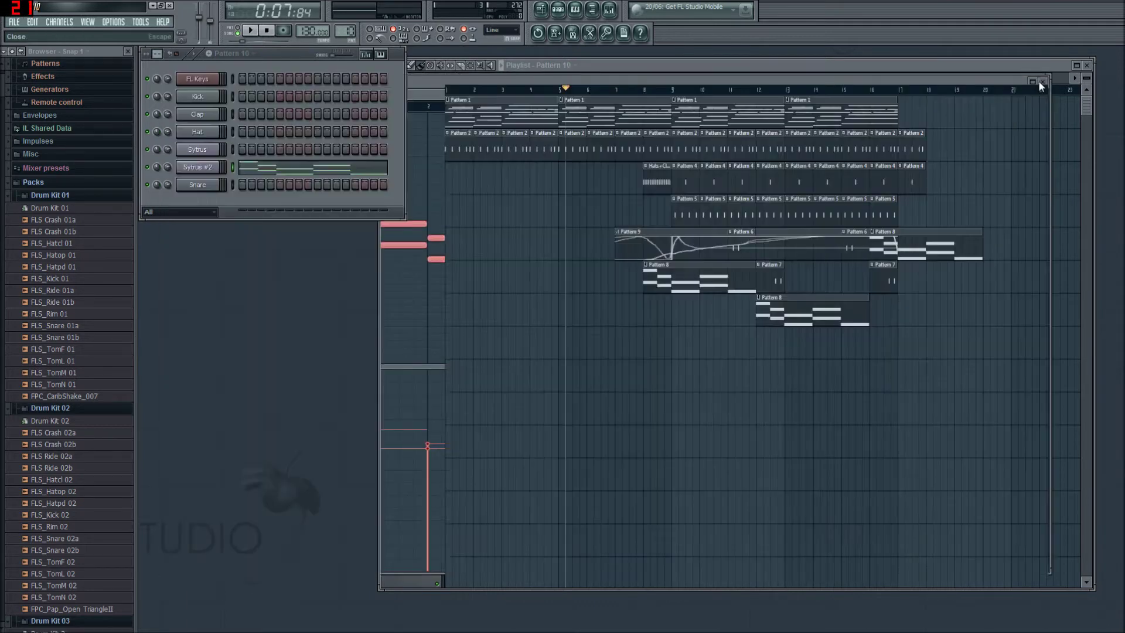
Load the Eurogate preset into the Sytrus #2 channel
click(201, 168)
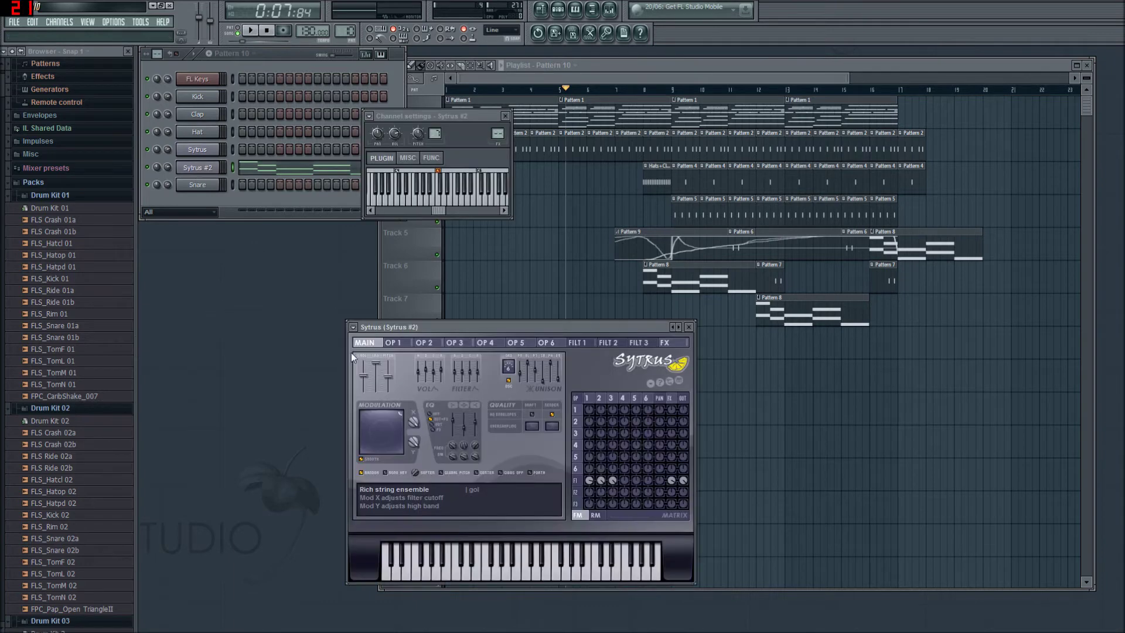
click(354, 327)
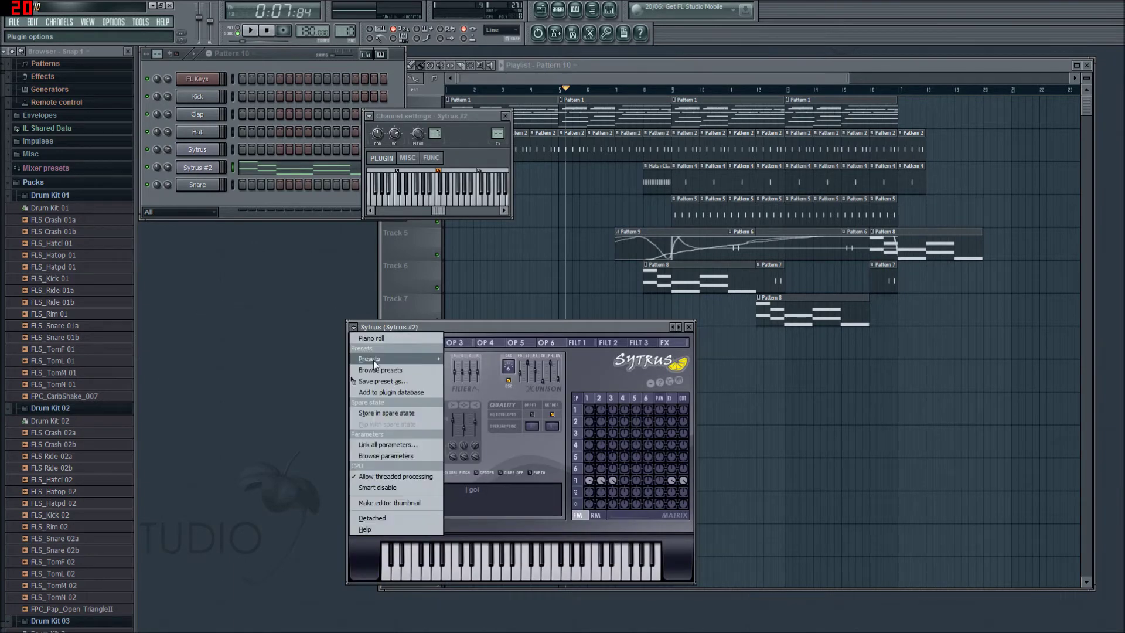
mouse_move(374, 359)
click(867, 23)
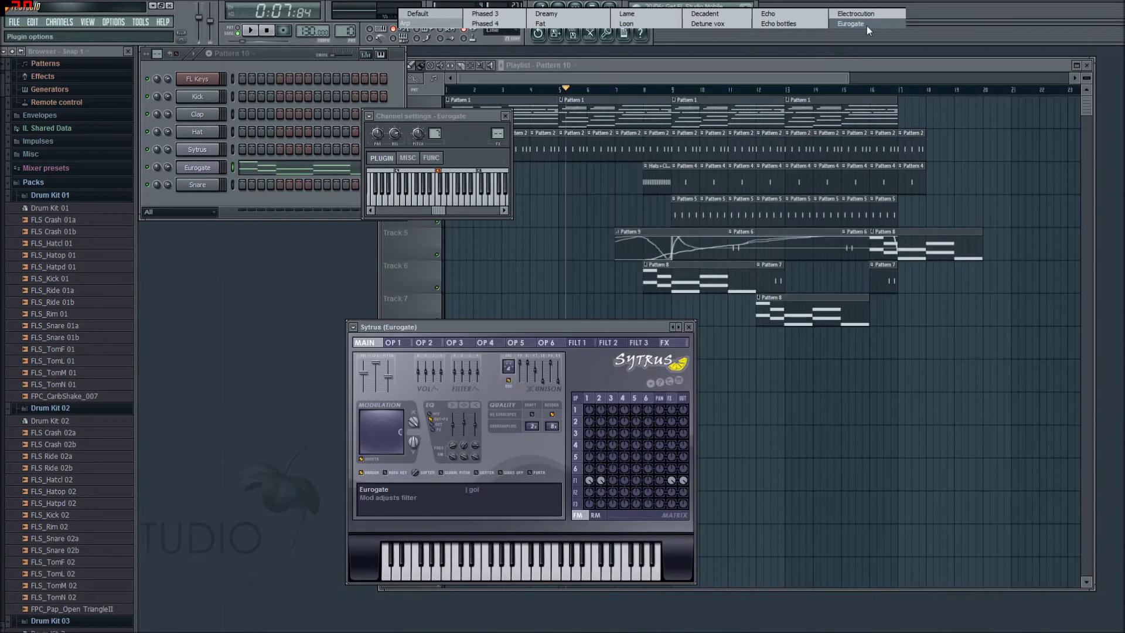
Examine Eurogate's FX, filter and operator modulation pages through to Filter 1's volume envelope, audition it and close the plugin and channel settings windows
click(684, 344)
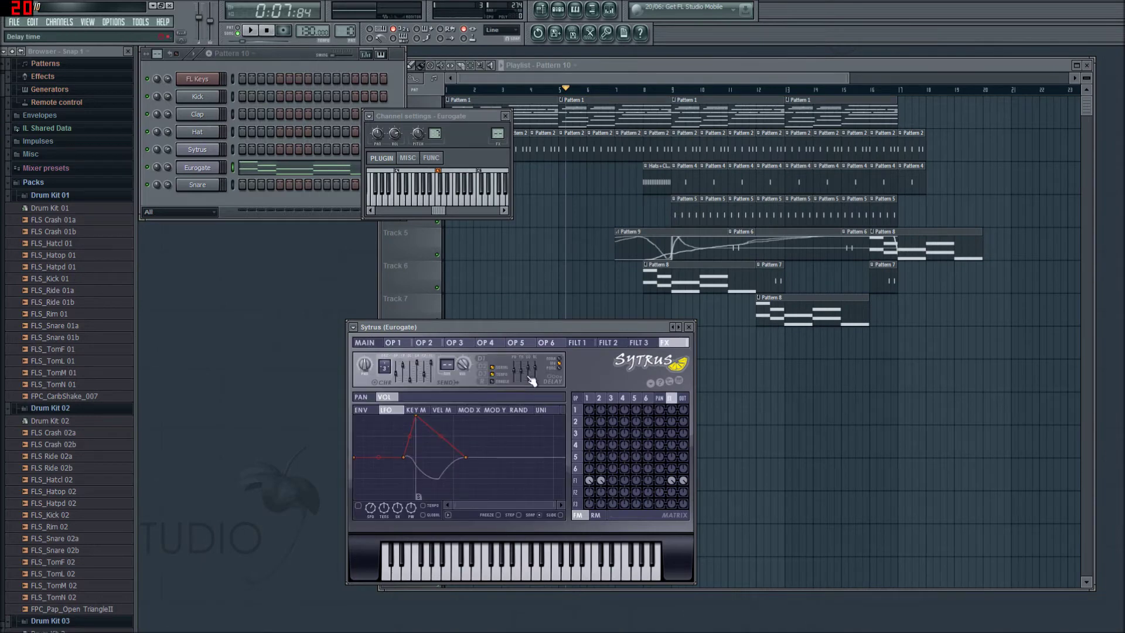
click(367, 413)
click(643, 343)
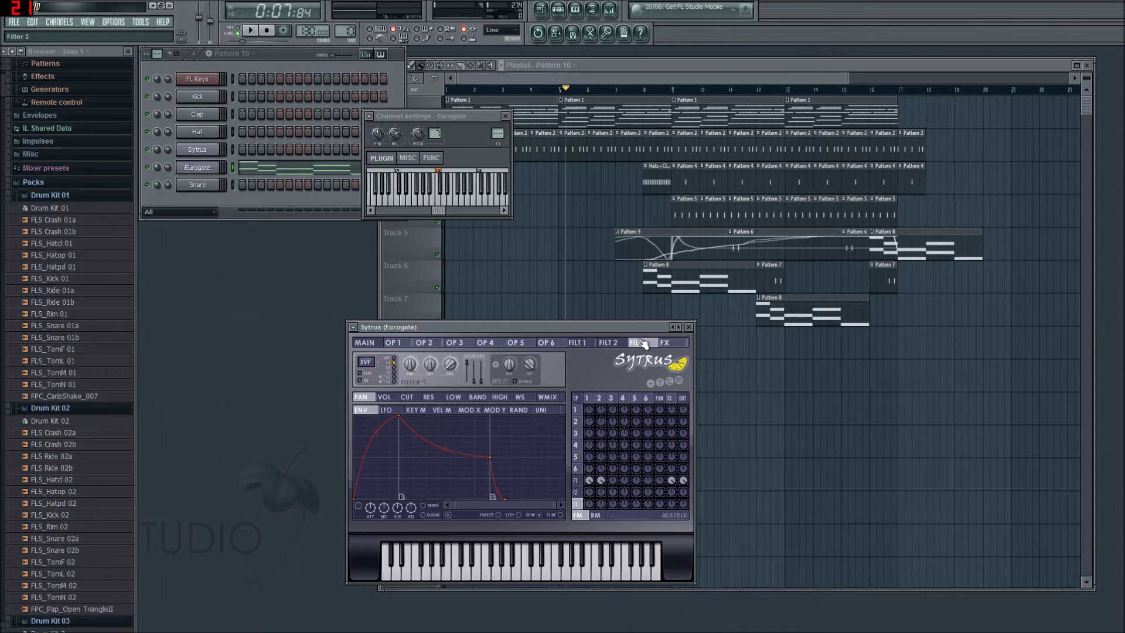
click(673, 344)
click(387, 410)
click(385, 397)
click(387, 411)
click(362, 410)
click(639, 343)
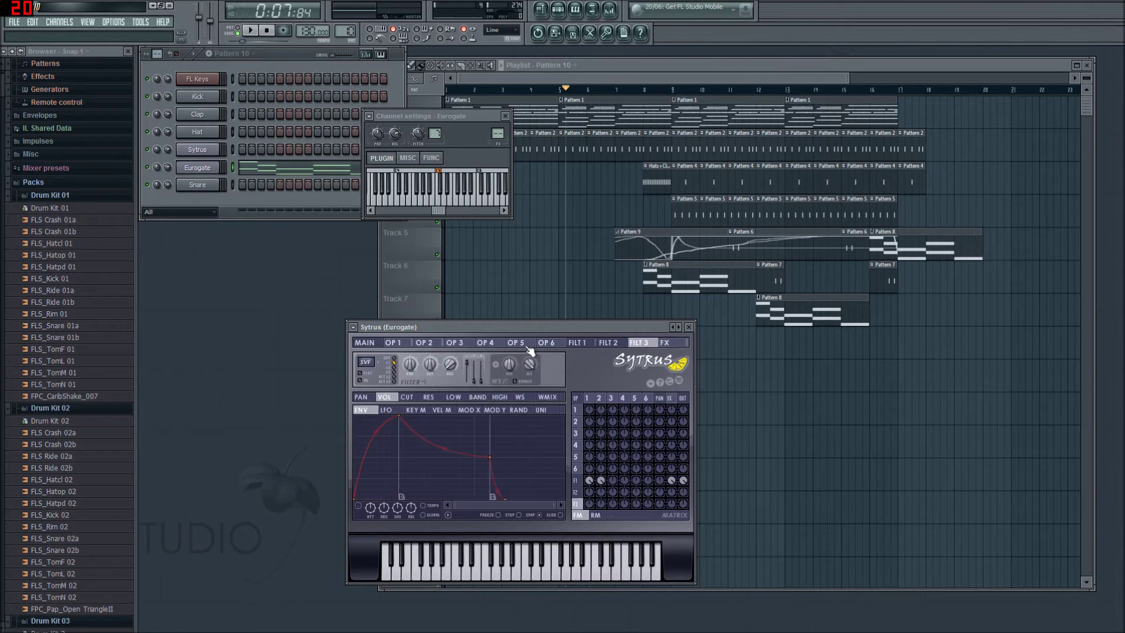
click(394, 343)
click(384, 410)
click(363, 398)
click(409, 396)
click(361, 410)
click(424, 343)
click(416, 411)
click(581, 343)
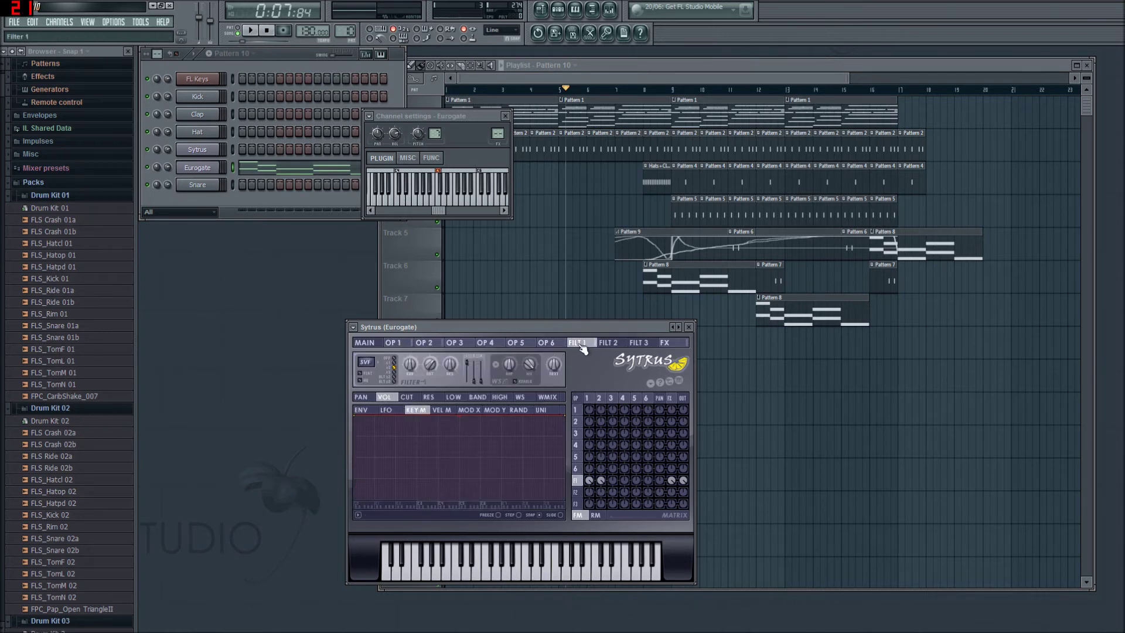
click(373, 410)
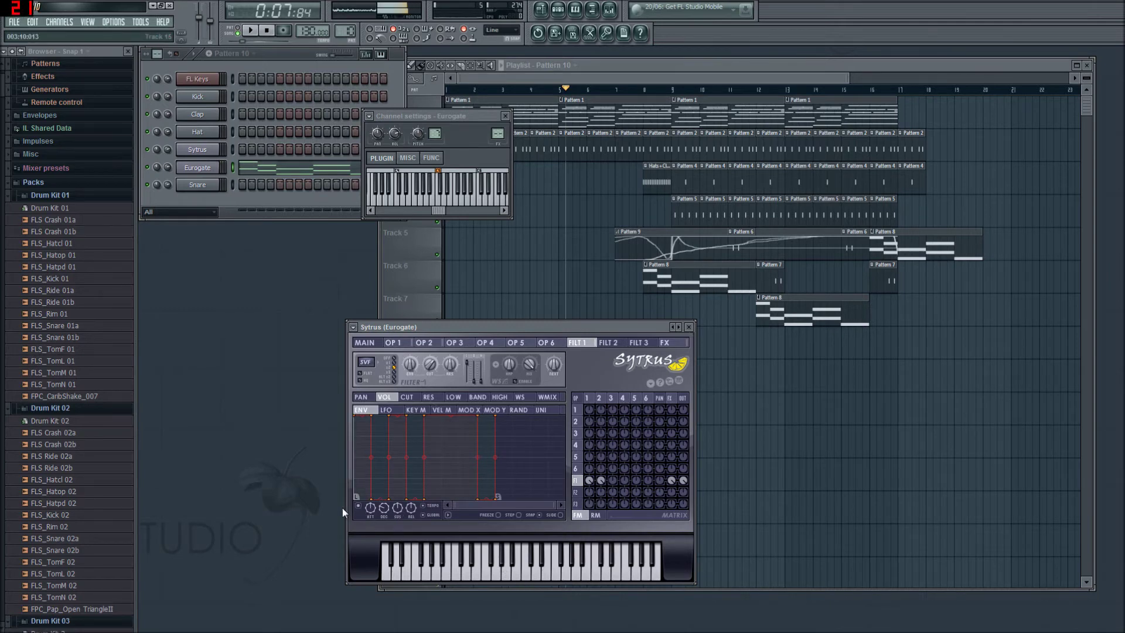
click(529, 578)
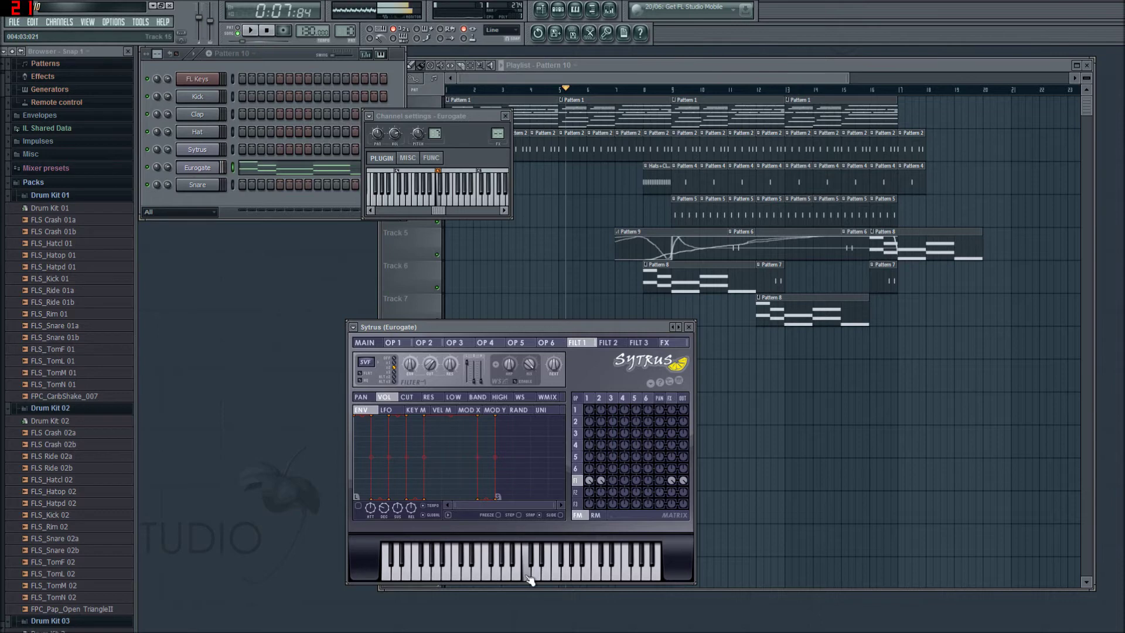
click(689, 326)
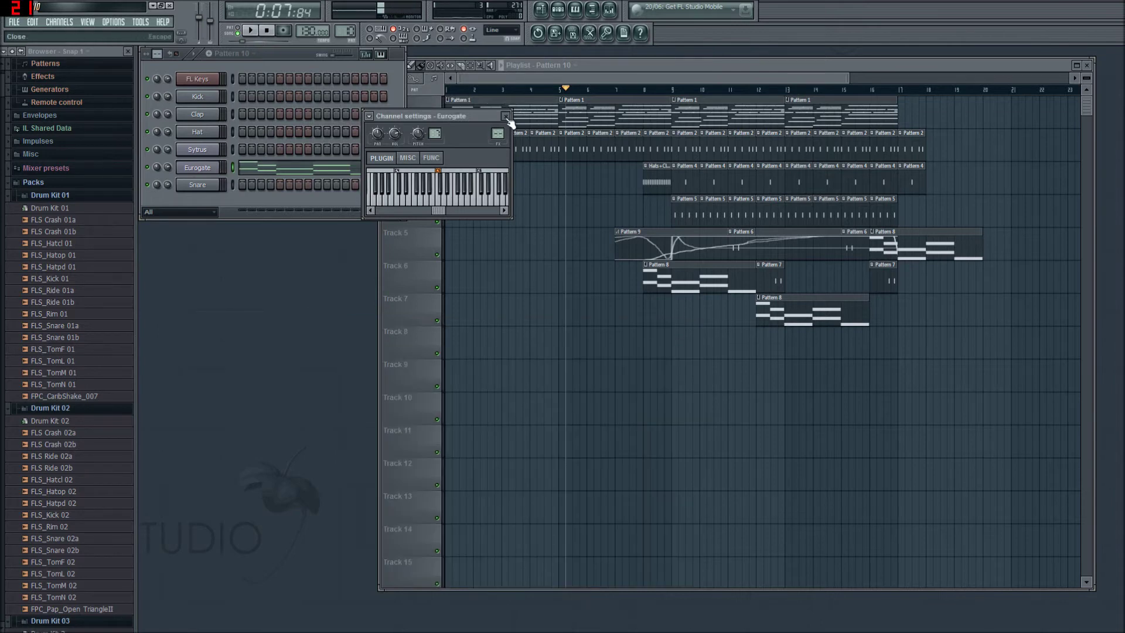
click(506, 117)
Play Pattern 10 and sweep Eurogate's X/Y modulation down to near the minimum of both axes
click(247, 31)
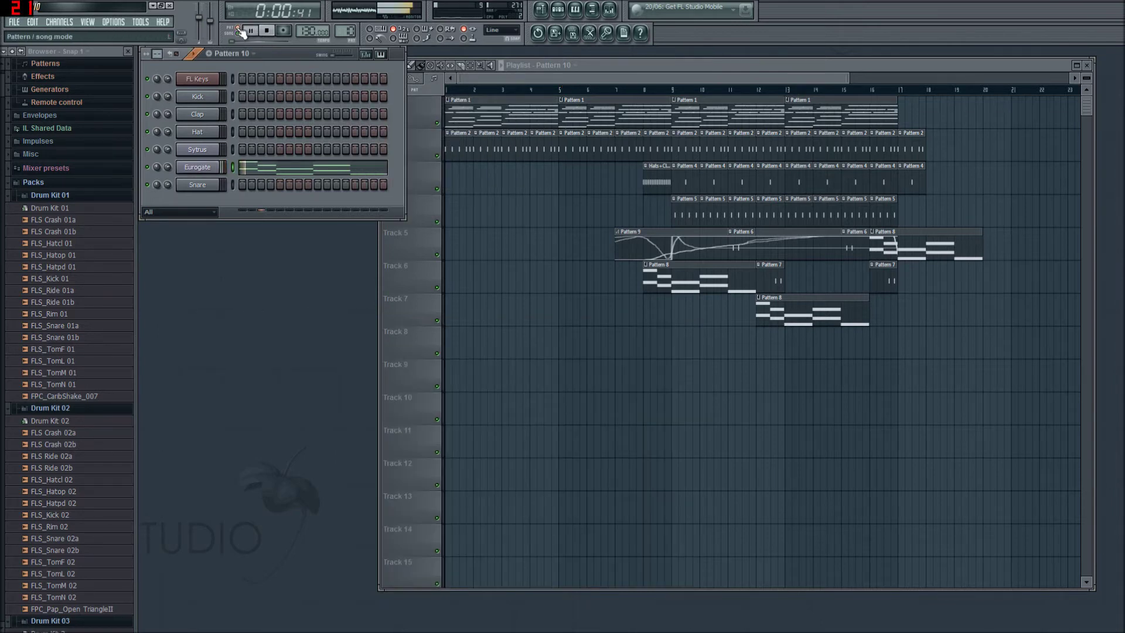
click(217, 170)
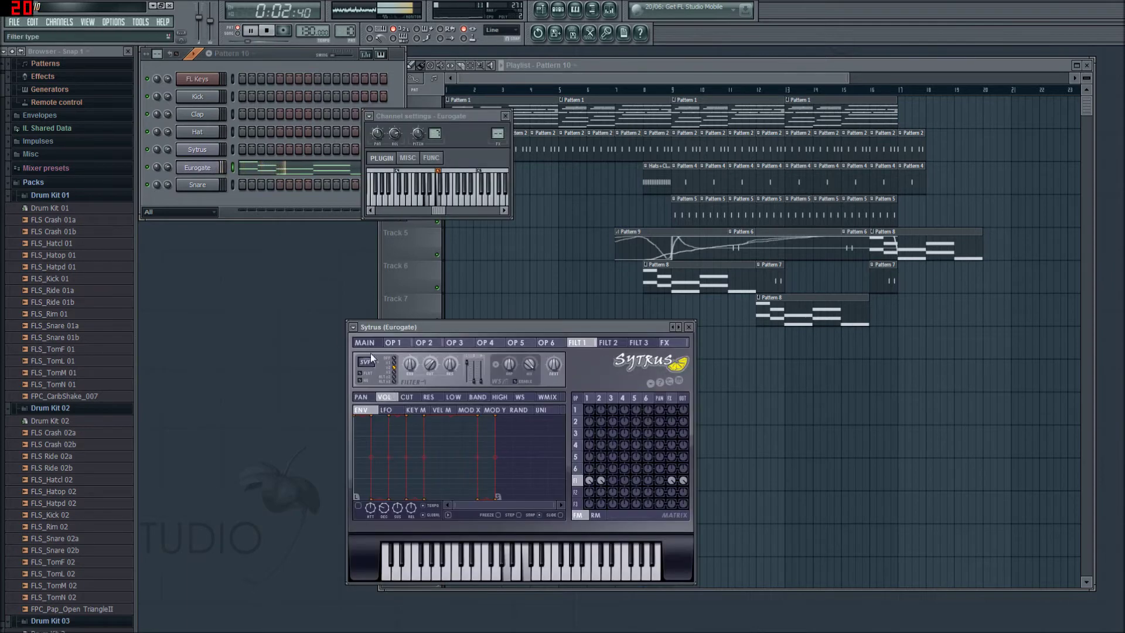
drag(389, 437, 363, 450)
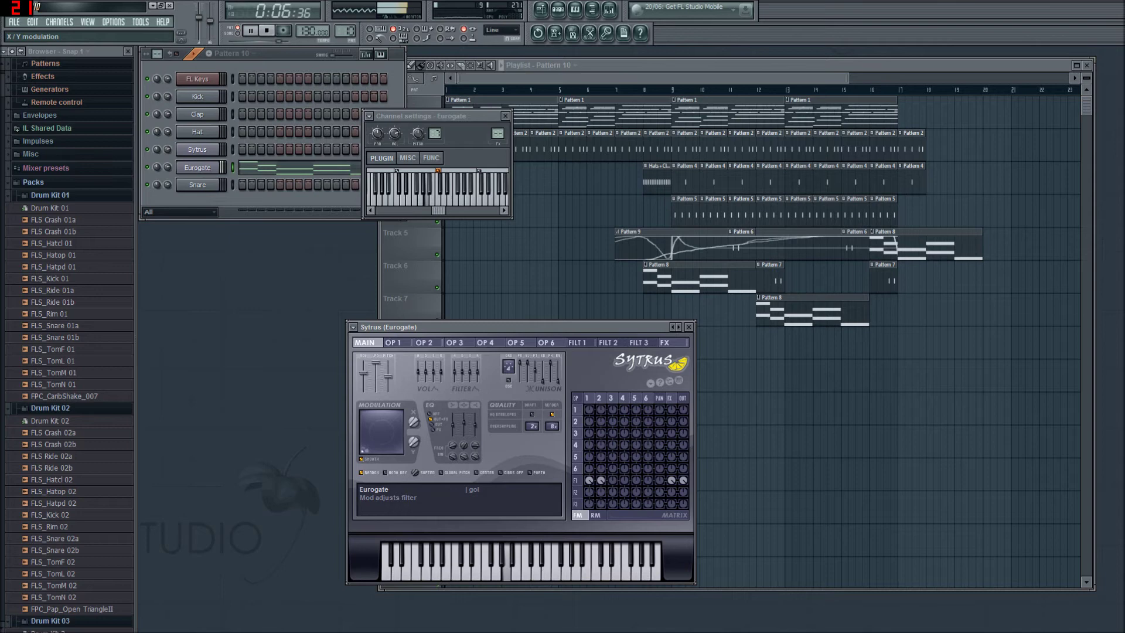
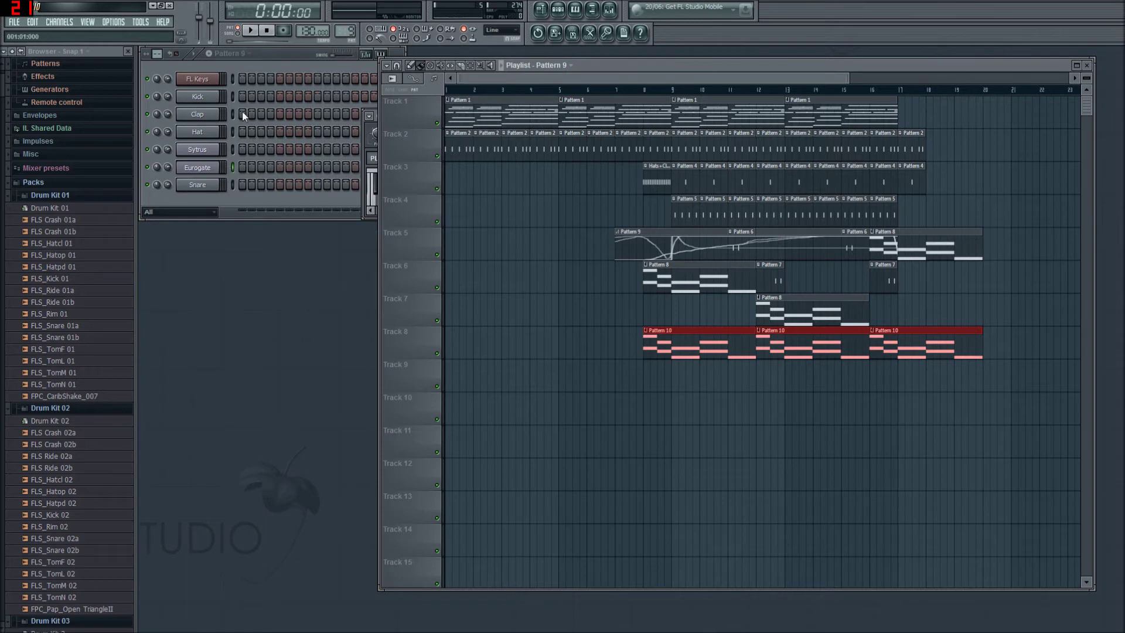
Record Eurogate's X/Y modulation automation into Pattern 9 while the song plays from bar 5 to about bar 17, and close the plugin
click(284, 32)
key(space)
click(206, 168)
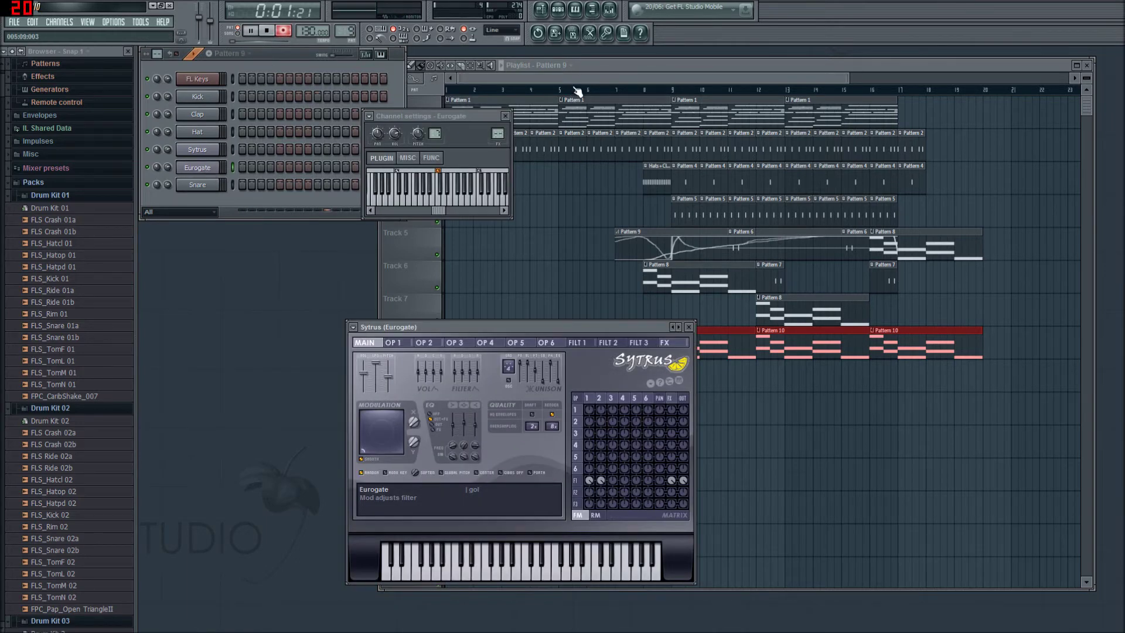
key(space)
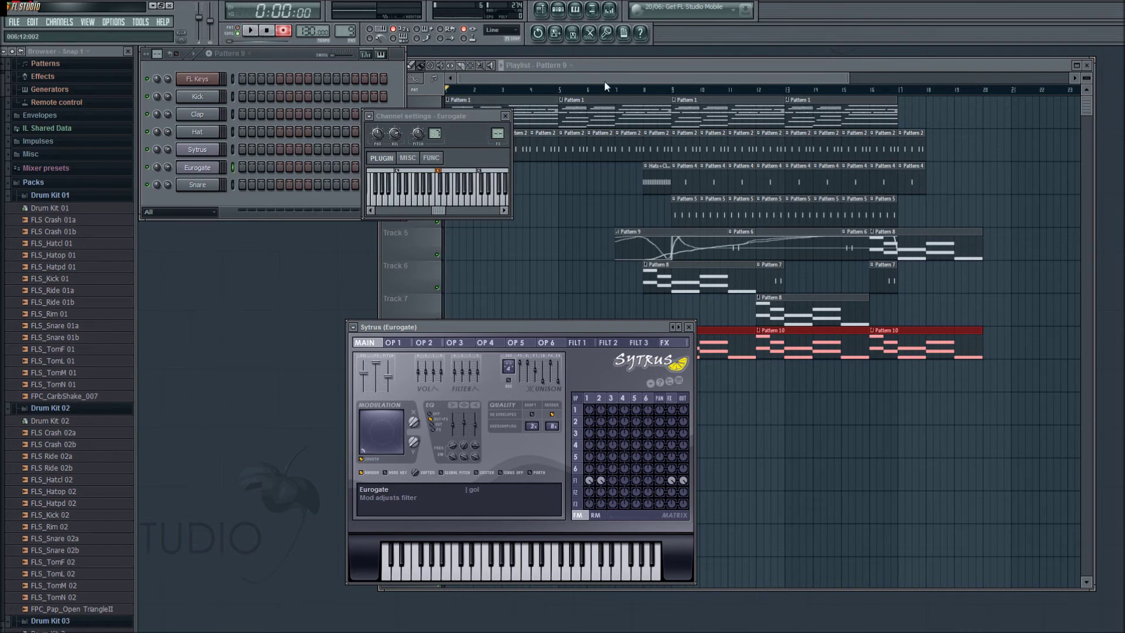
click(569, 94)
key(space)
click(367, 332)
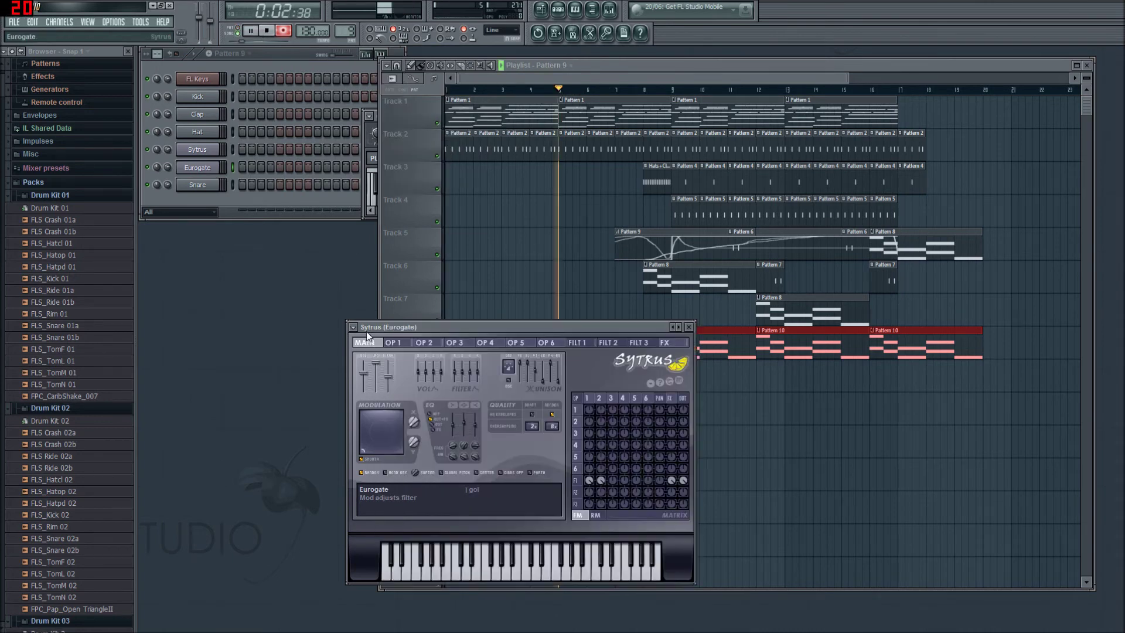
drag(459, 326, 266, 306)
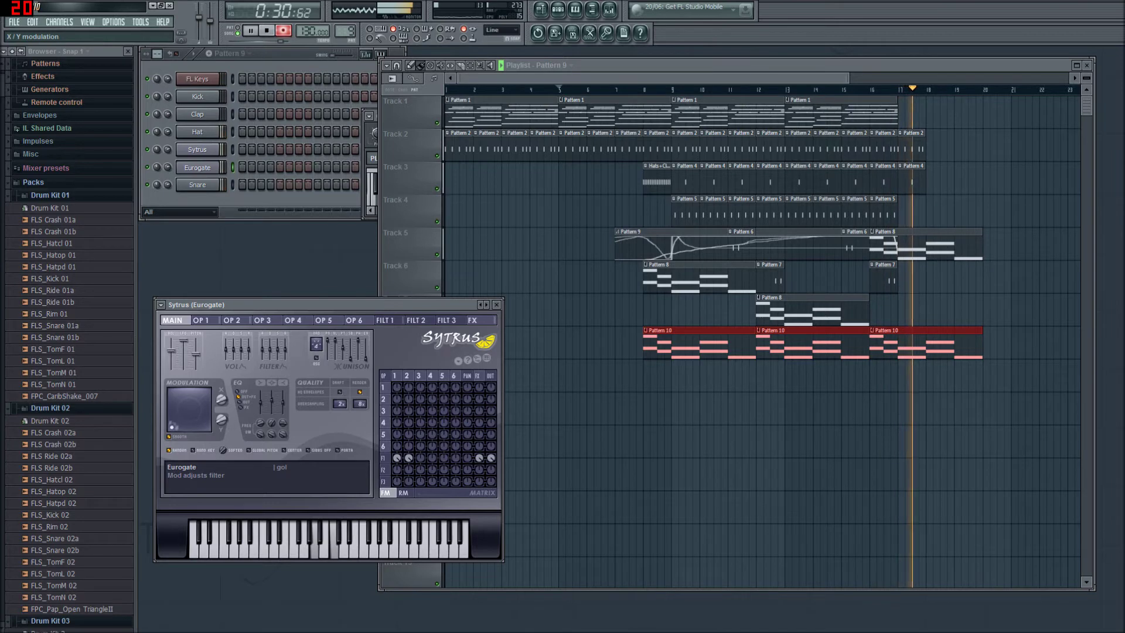
click(267, 31)
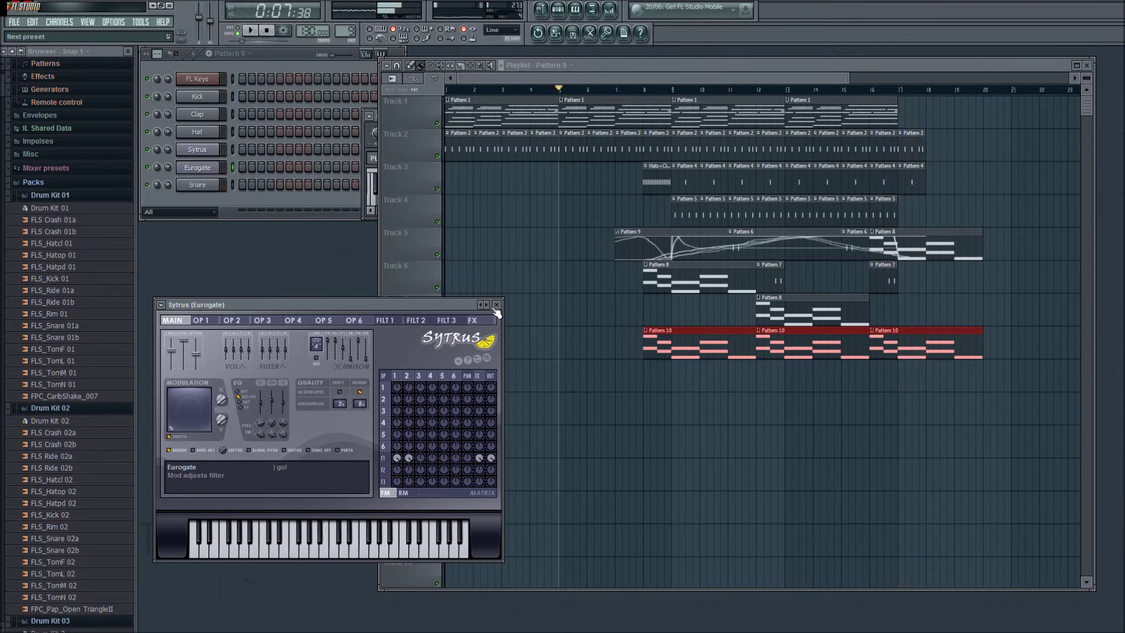
click(496, 305)
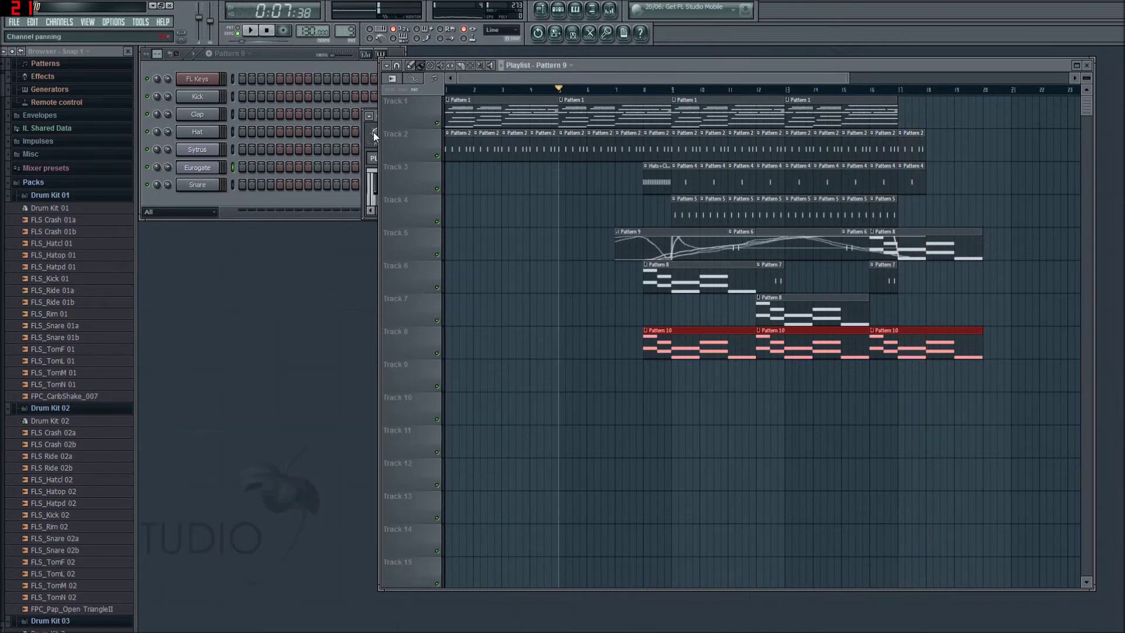
Bring up the mixer and route the Sytrus channel to mixer track 5
key(F9)
drag(672, 326, 508, 342)
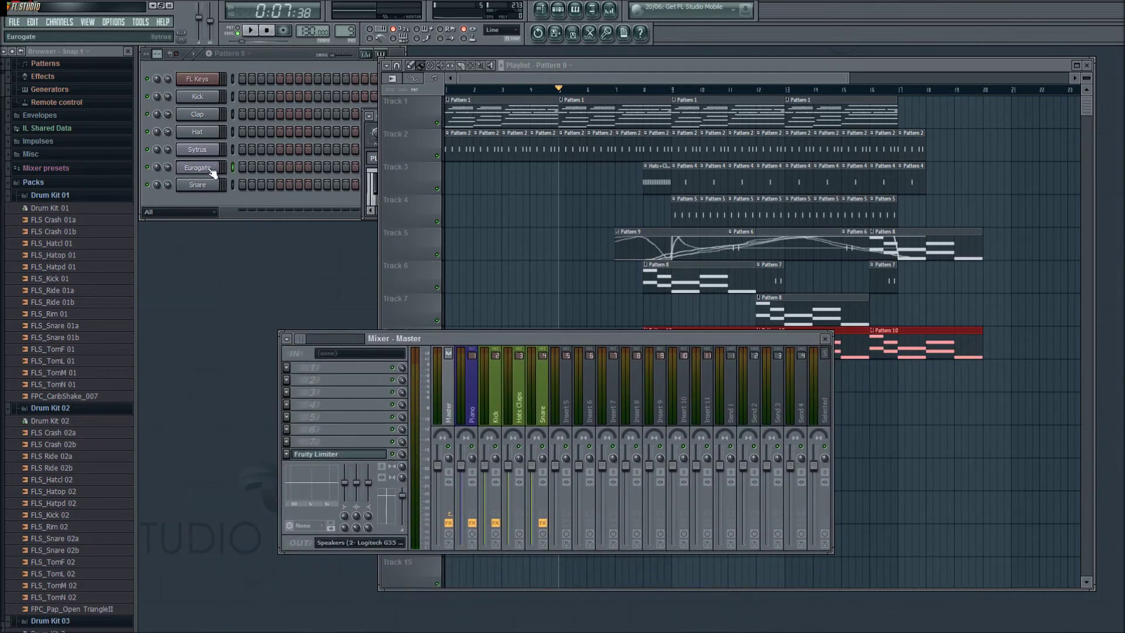
drag(593, 340, 524, 349)
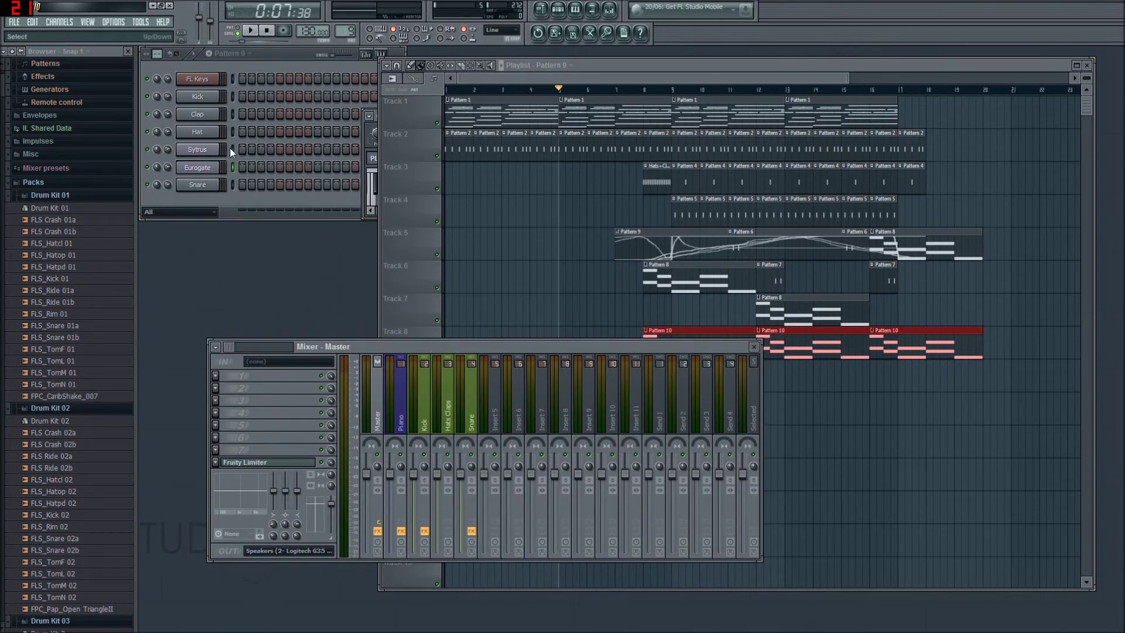
click(210, 150)
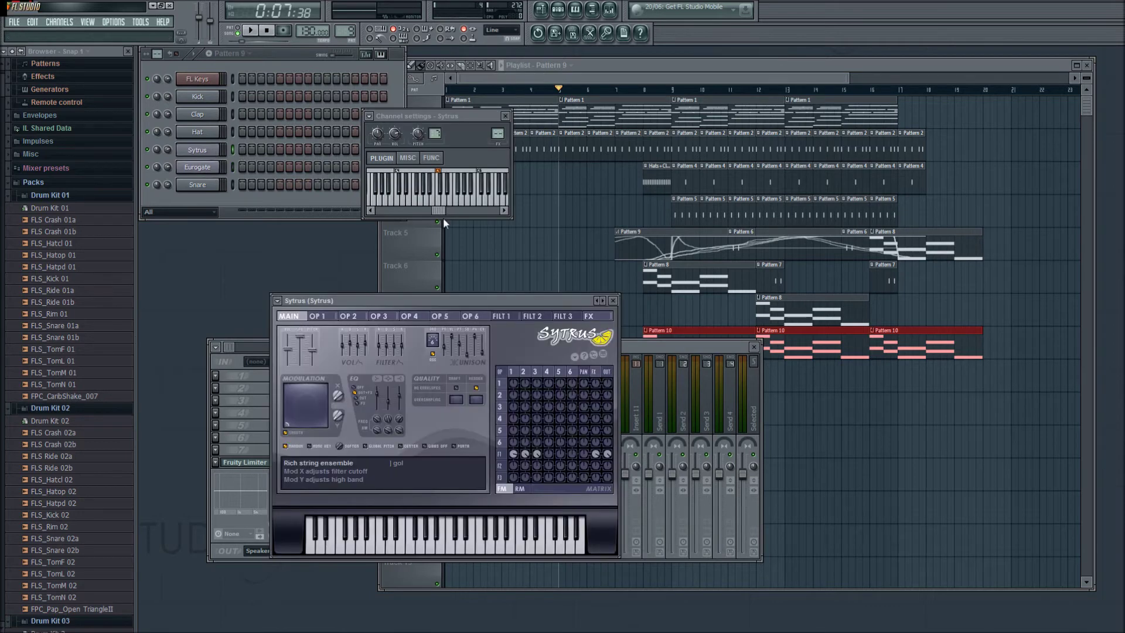
click(613, 300)
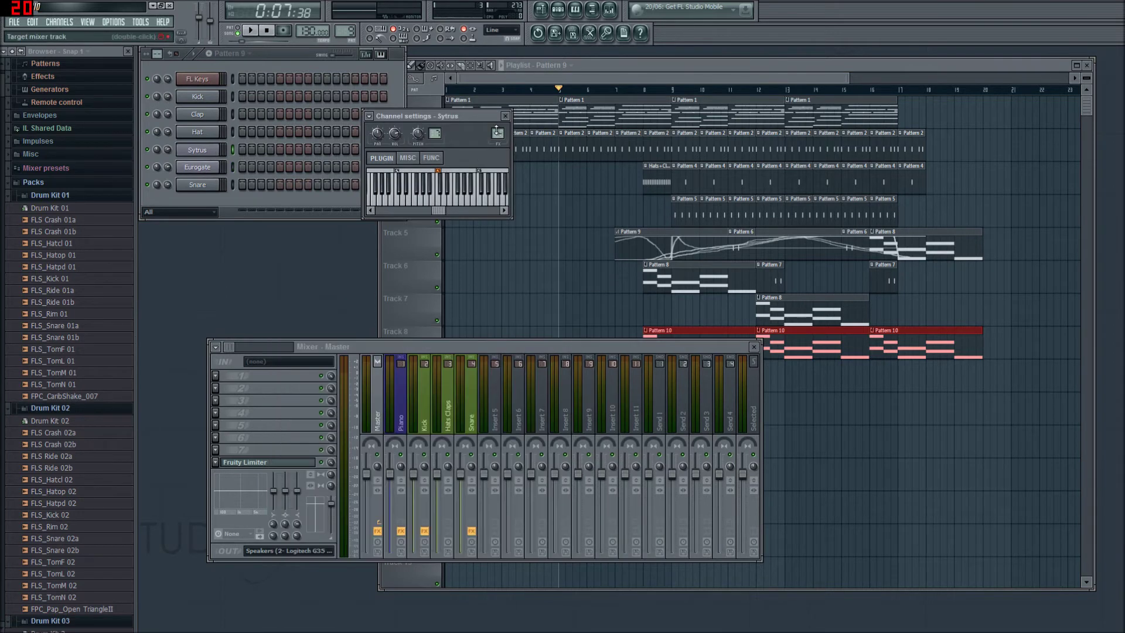
scroll(497, 131, up, 4)
scroll(497, 131, up, 1)
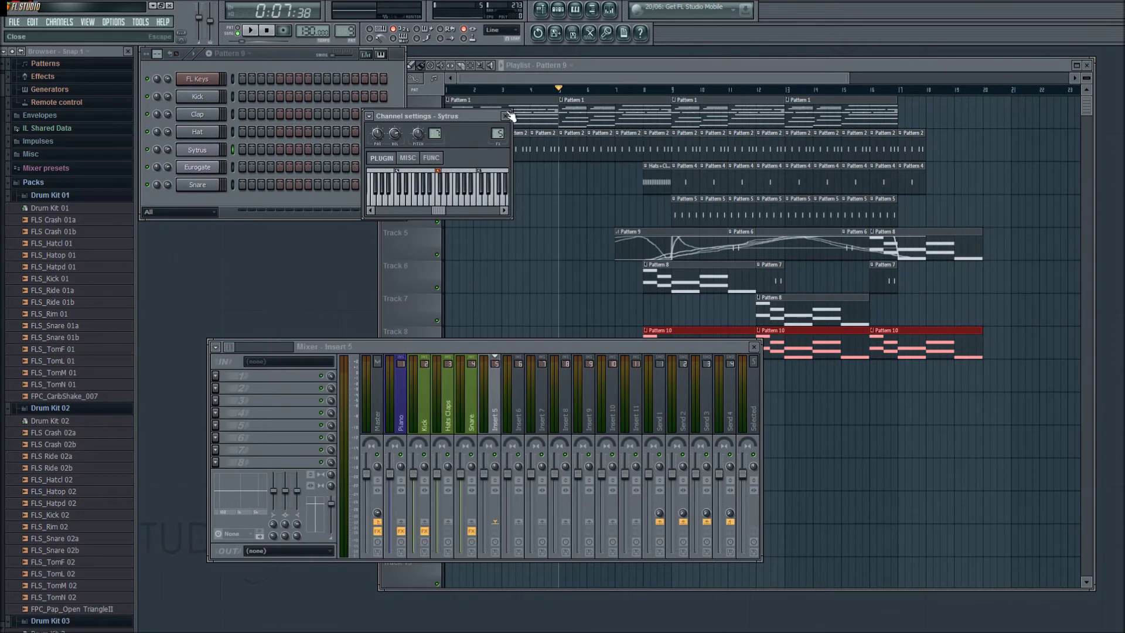
click(505, 116)
Route the Eurogate channel to mixer track 6 and close its windows
click(197, 168)
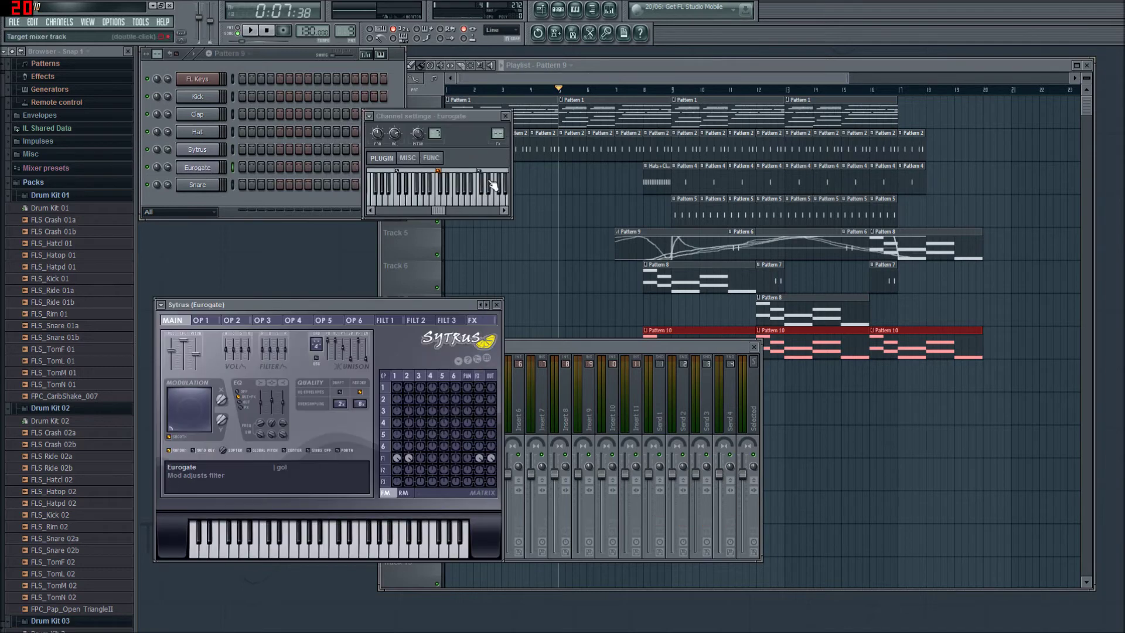
click(501, 309)
scroll(494, 134, up, 6)
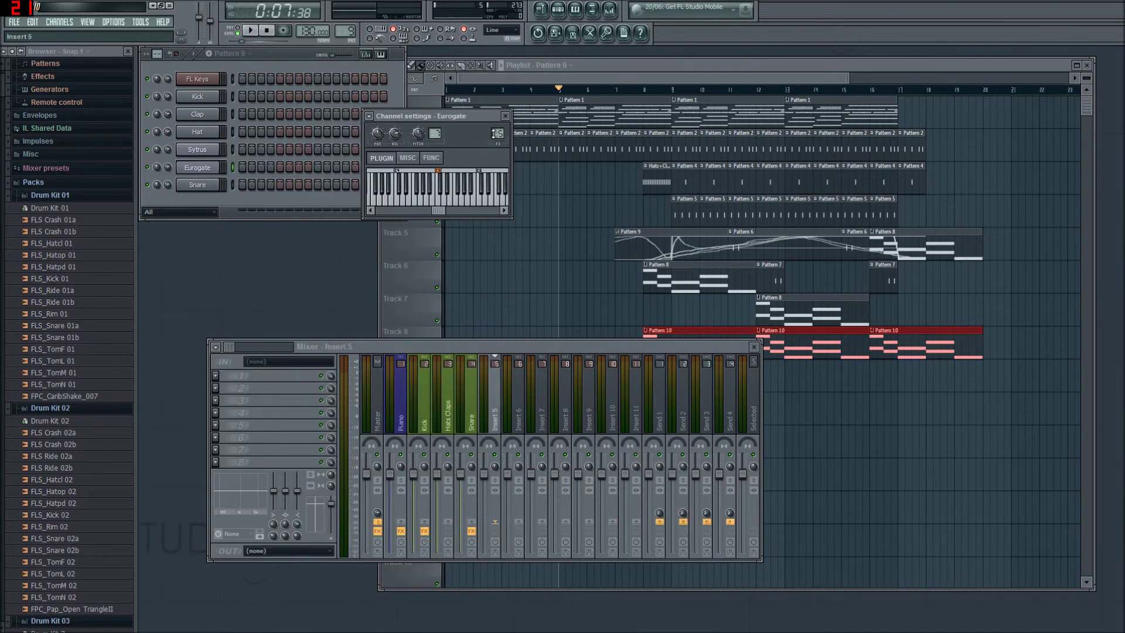
click(505, 116)
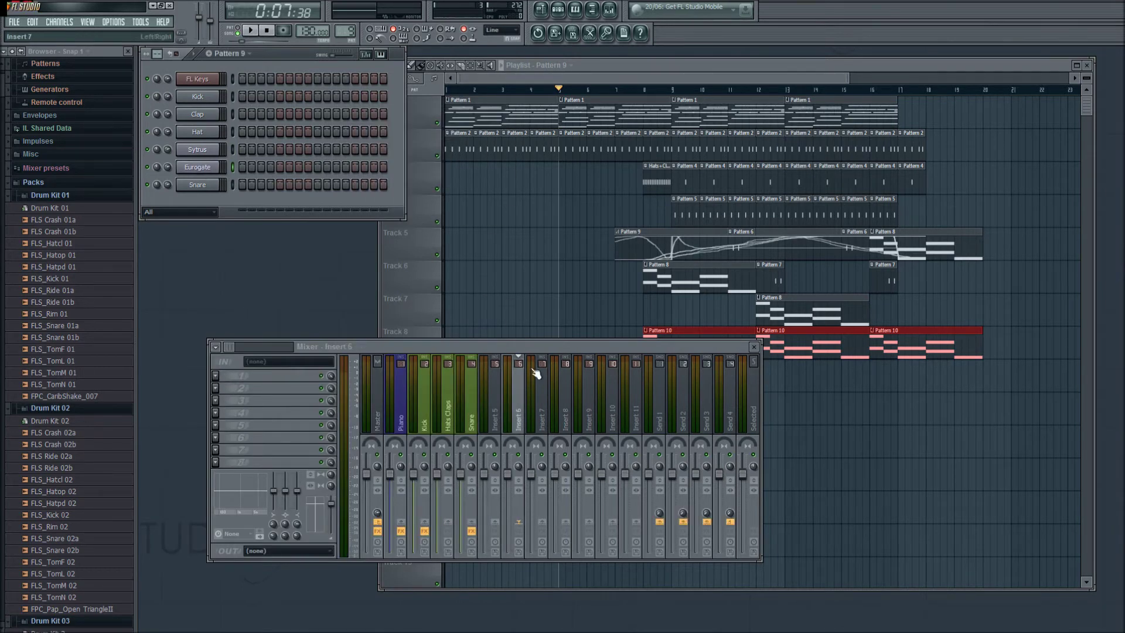
Rename mixer Insert 5 as "sytrus 1" and Insert 6 as "sytrus 2"
click(495, 416)
key(F2)
text(sytrus 1)
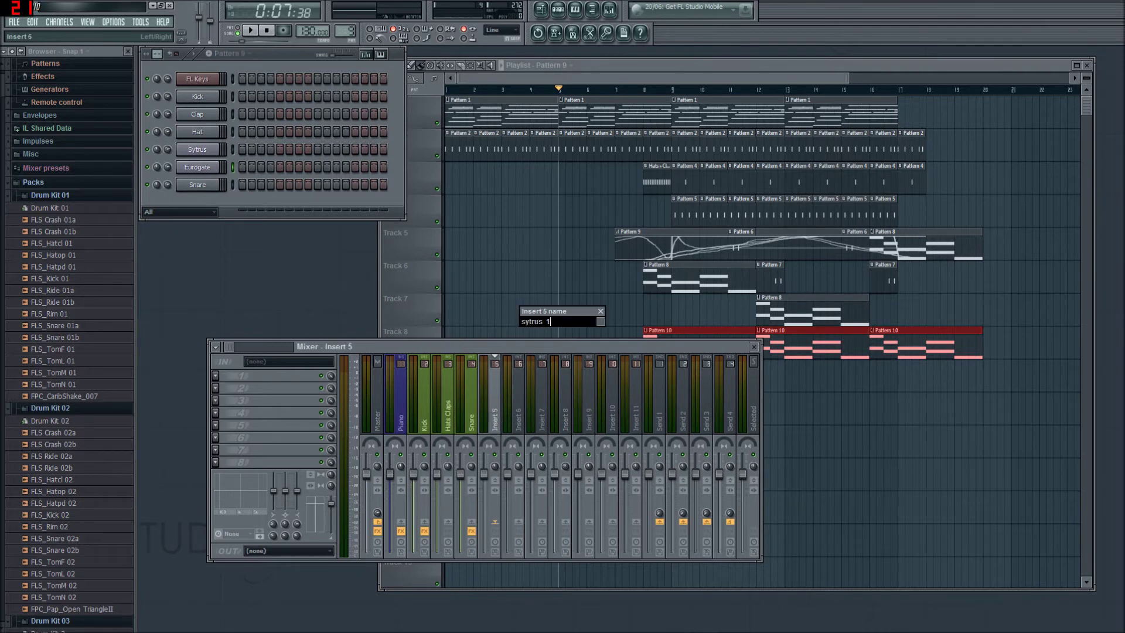
key(Return)
click(521, 408)
key(F2)
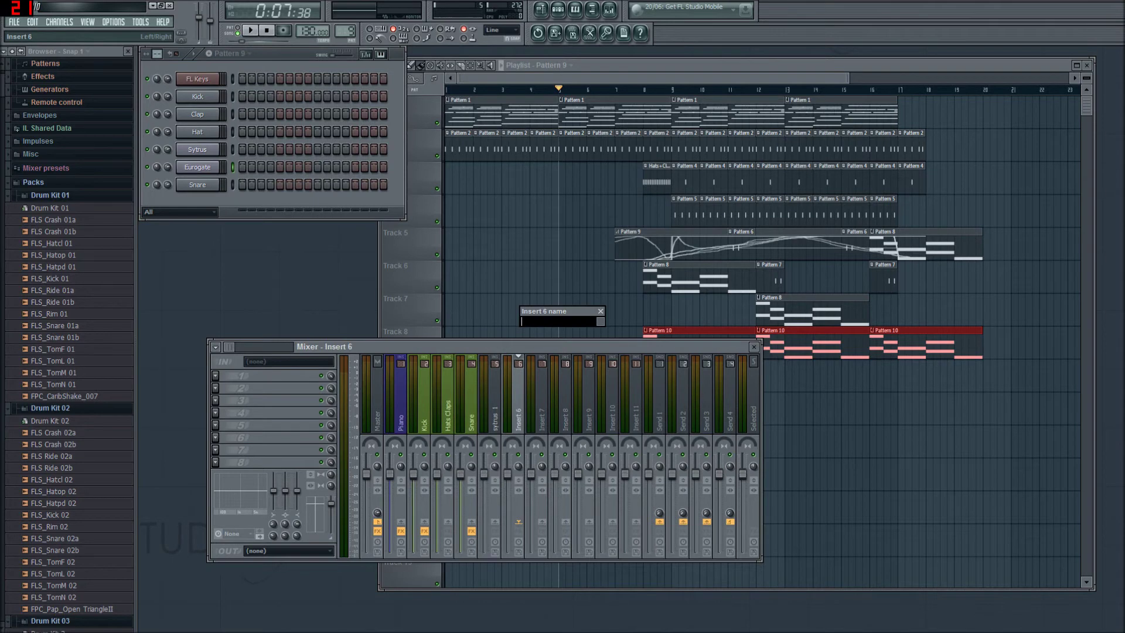
text(sytrus 2)
key(Return)
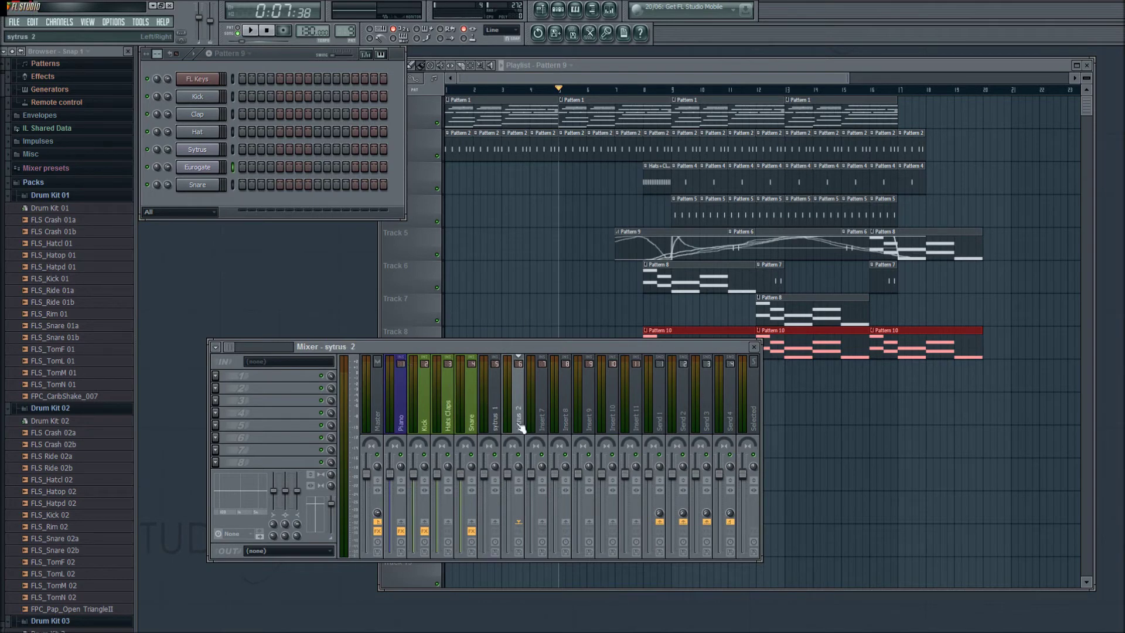
Play the song from bar 5 with the mixer in view and open the Snare channel's settings beside it
drag(548, 345, 548, 400)
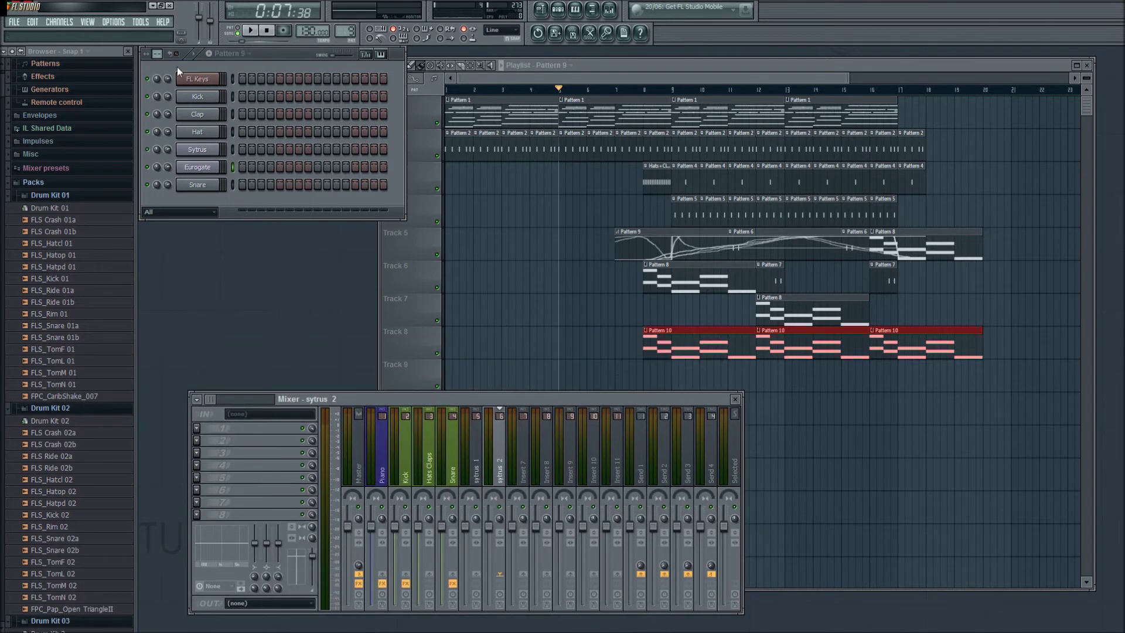
click(251, 31)
drag(530, 401, 540, 332)
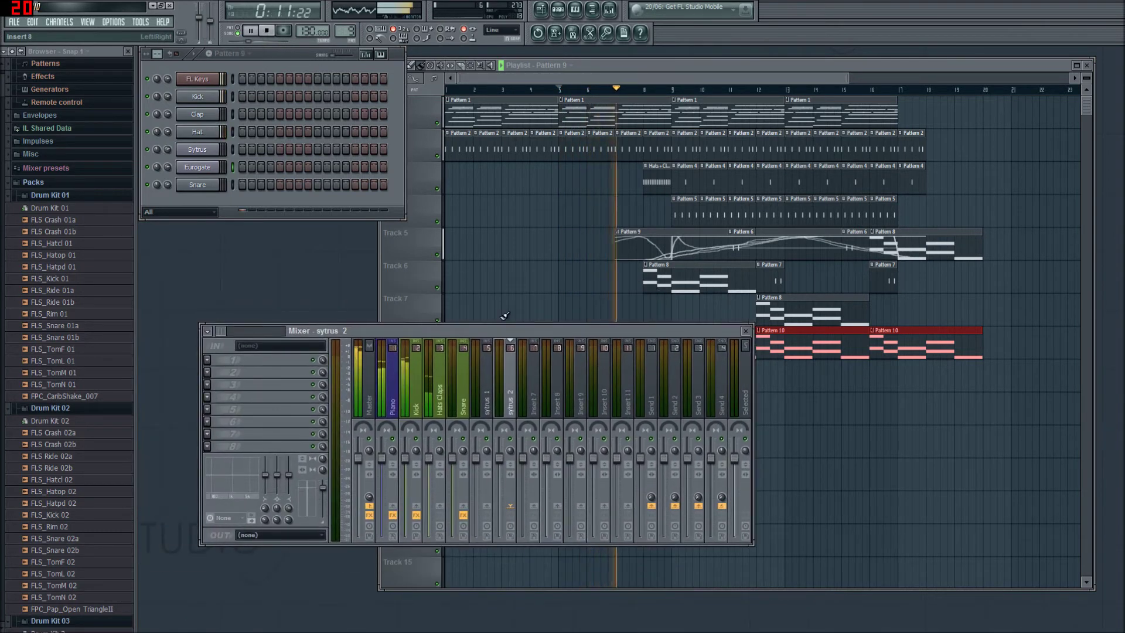
click(199, 185)
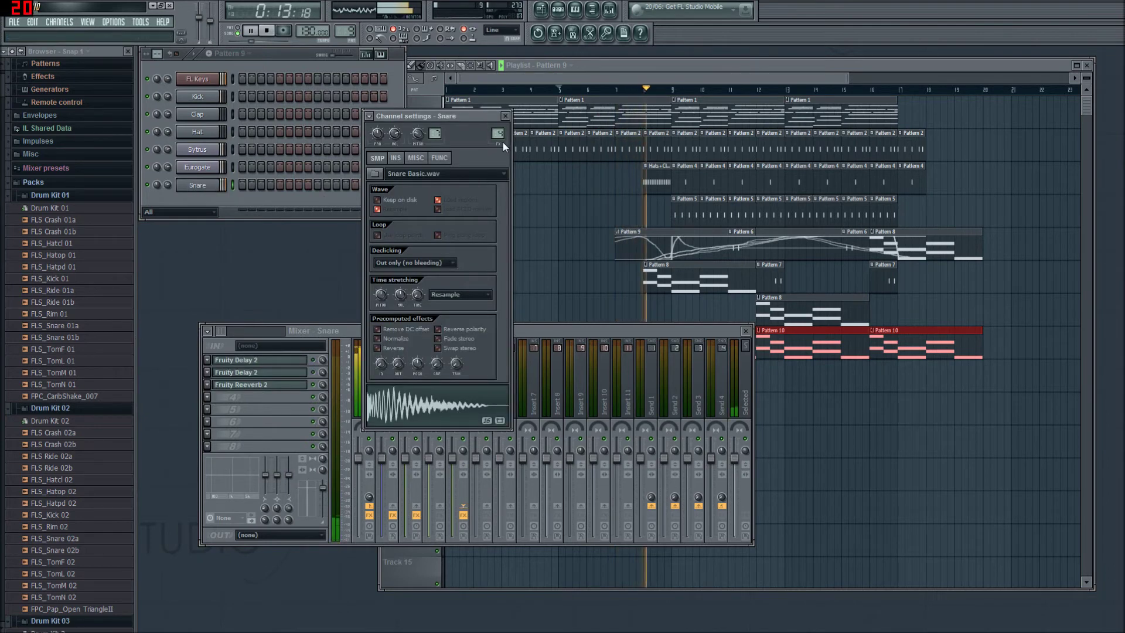
drag(438, 117, 225, 127)
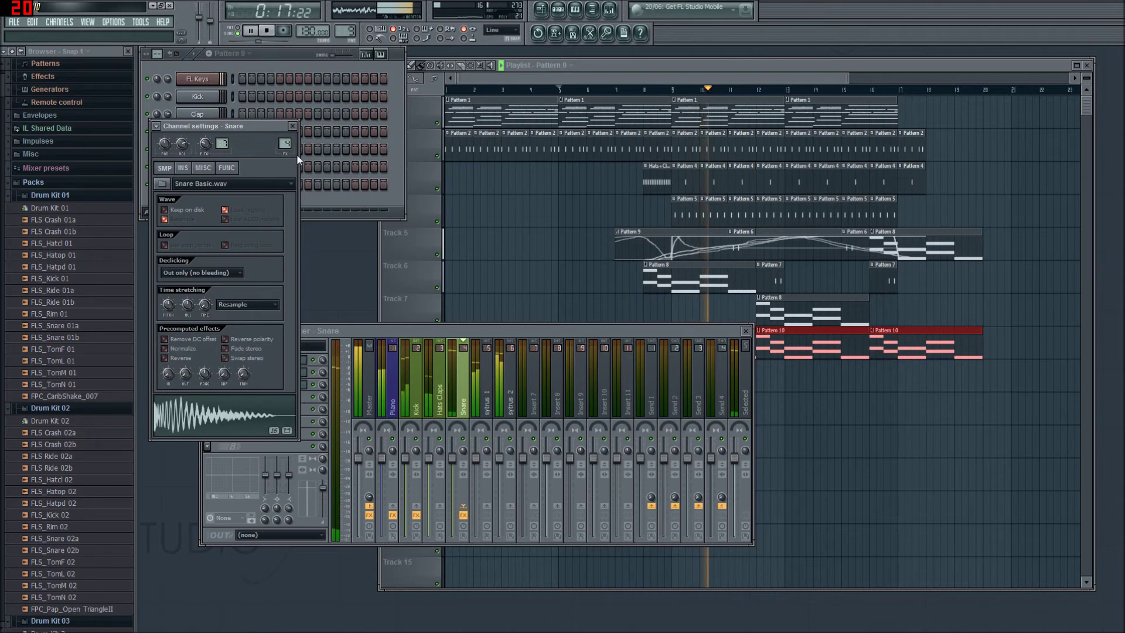
Close the Snare channel's settings, move the mixer clear of the playlist clips and stop playback
click(293, 126)
drag(557, 328, 560, 385)
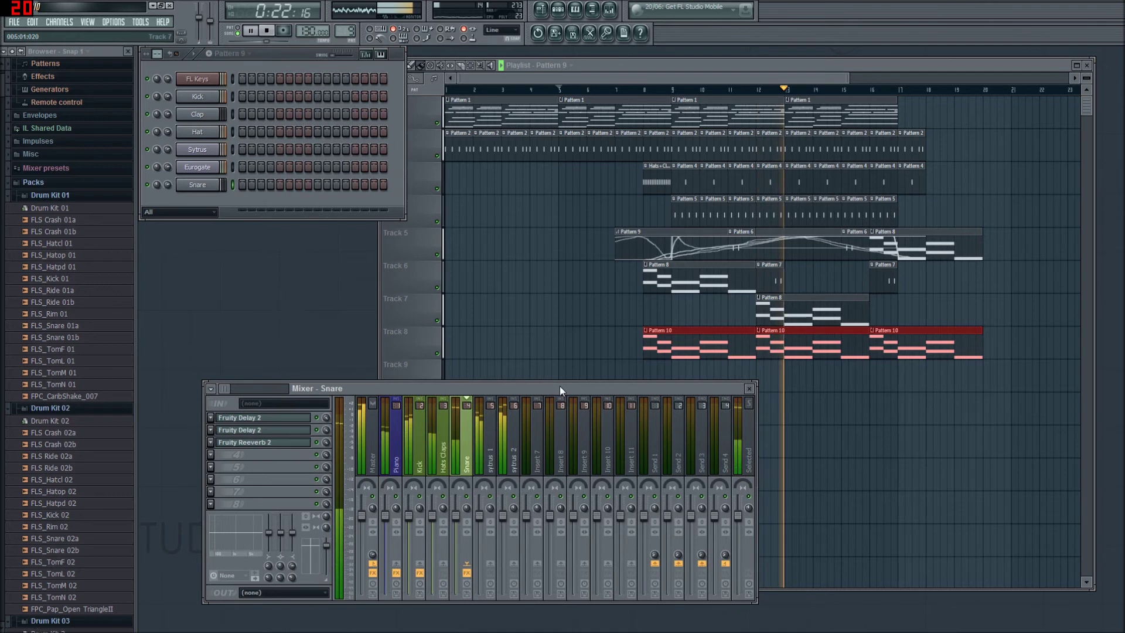
click(268, 33)
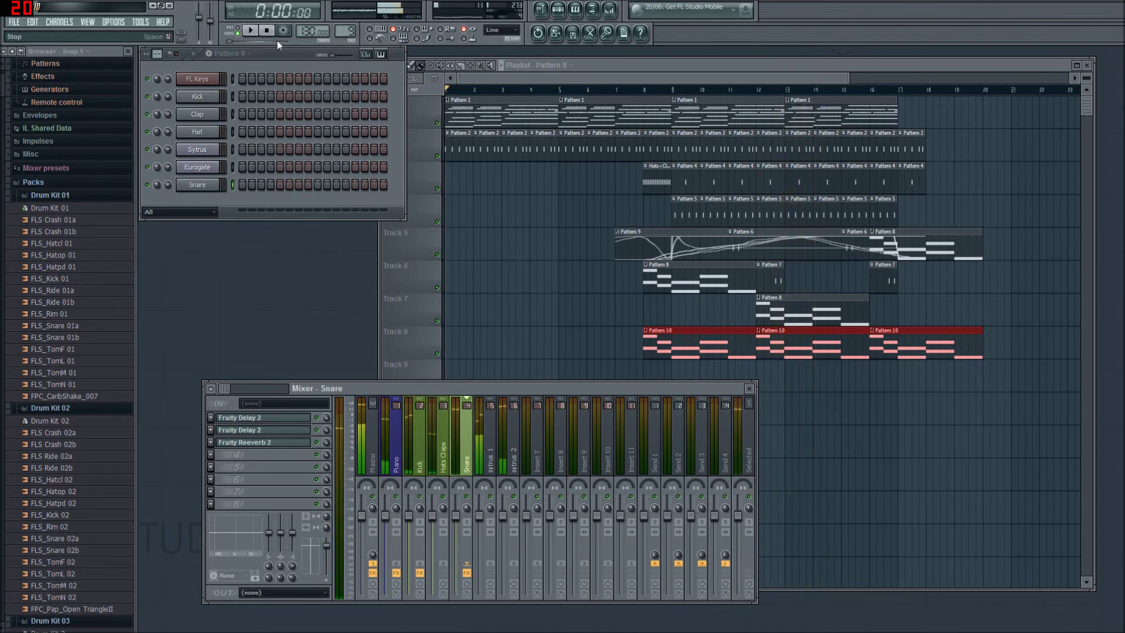
Create an automation clip for the volume fader of the sytrus 1 mixer track and uncover the clip in the playlist
drag(539, 385, 613, 245)
click(553, 378)
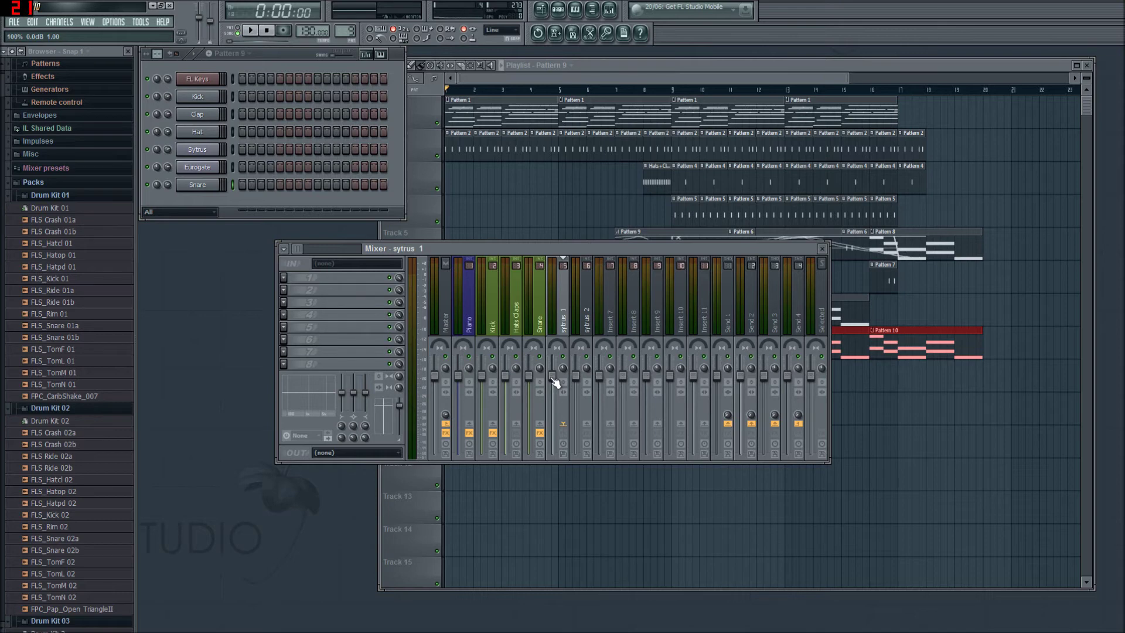
right_click(552, 378)
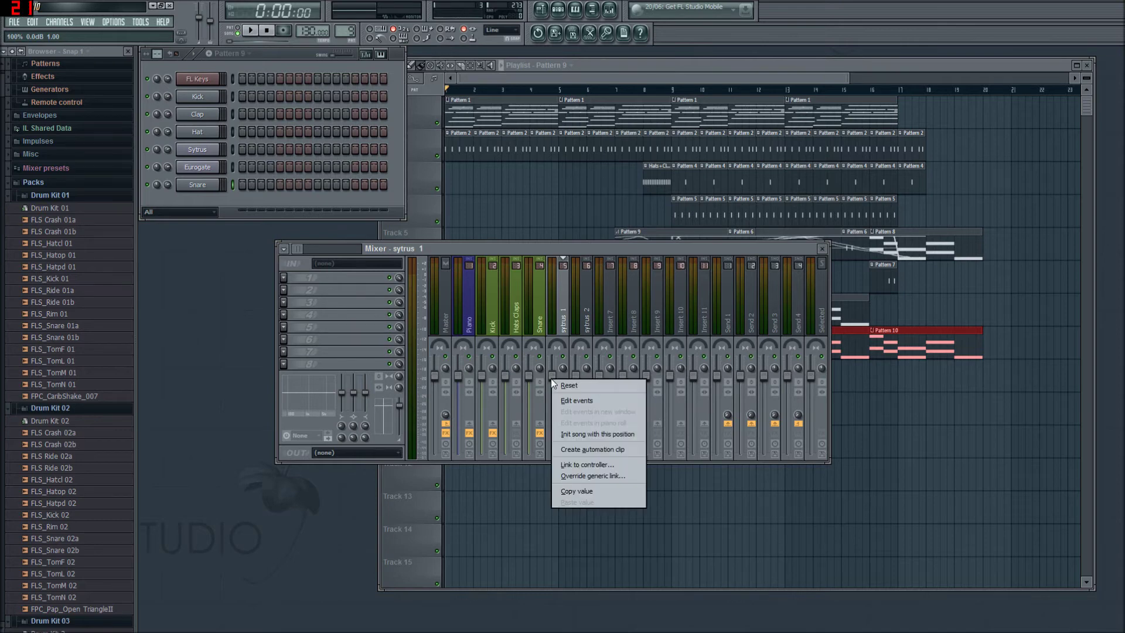
click(577, 450)
drag(625, 247, 624, 77)
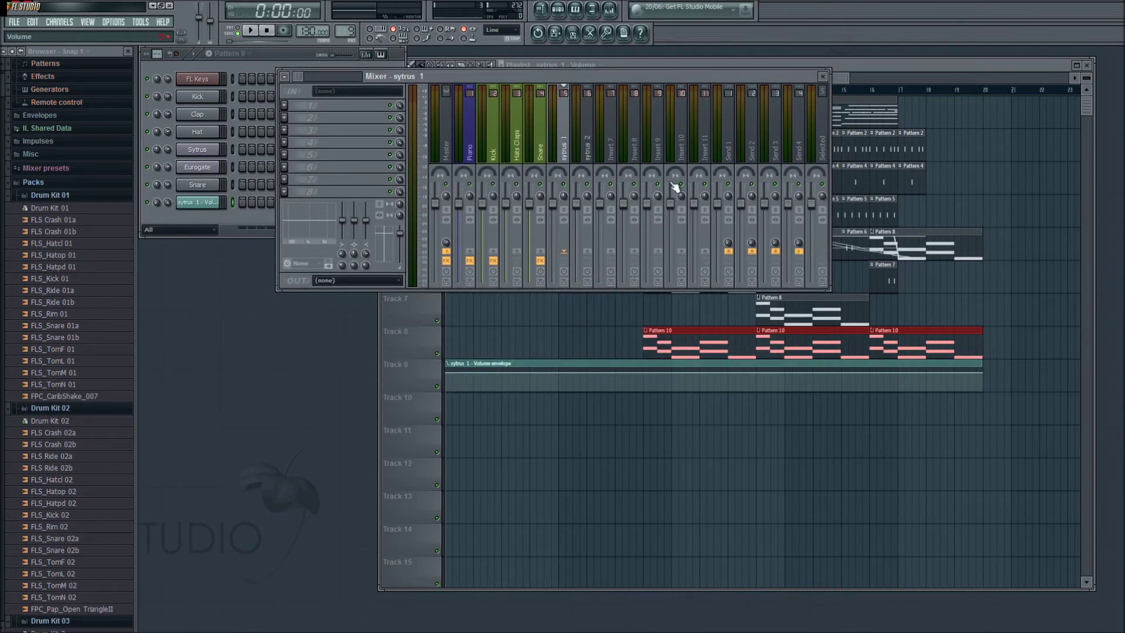
drag(695, 72, 691, 485)
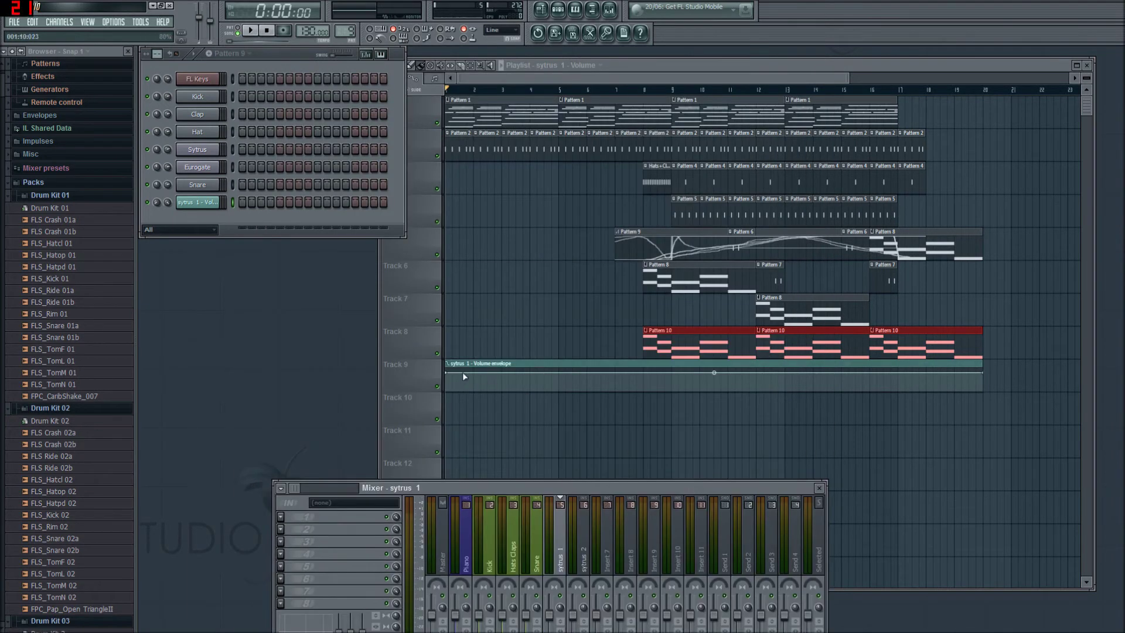
Enlarge playlist Track 9 around the volume envelope and play a short stretch of the song from bar 8
click(667, 395)
scroll(652, 365, up, 5)
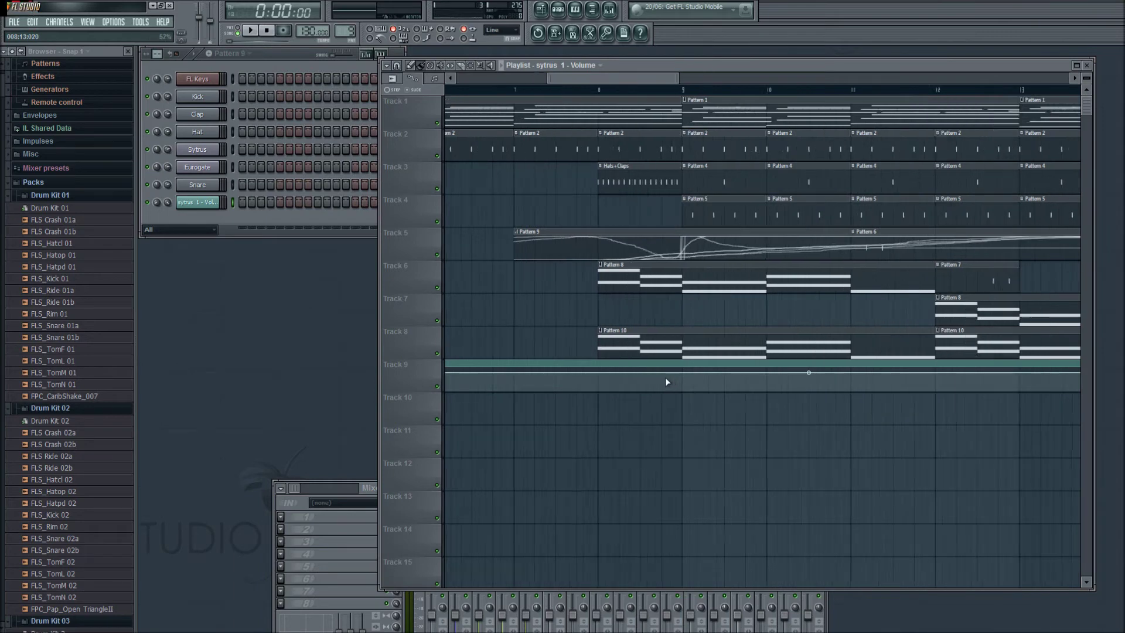
drag(428, 393, 428, 542)
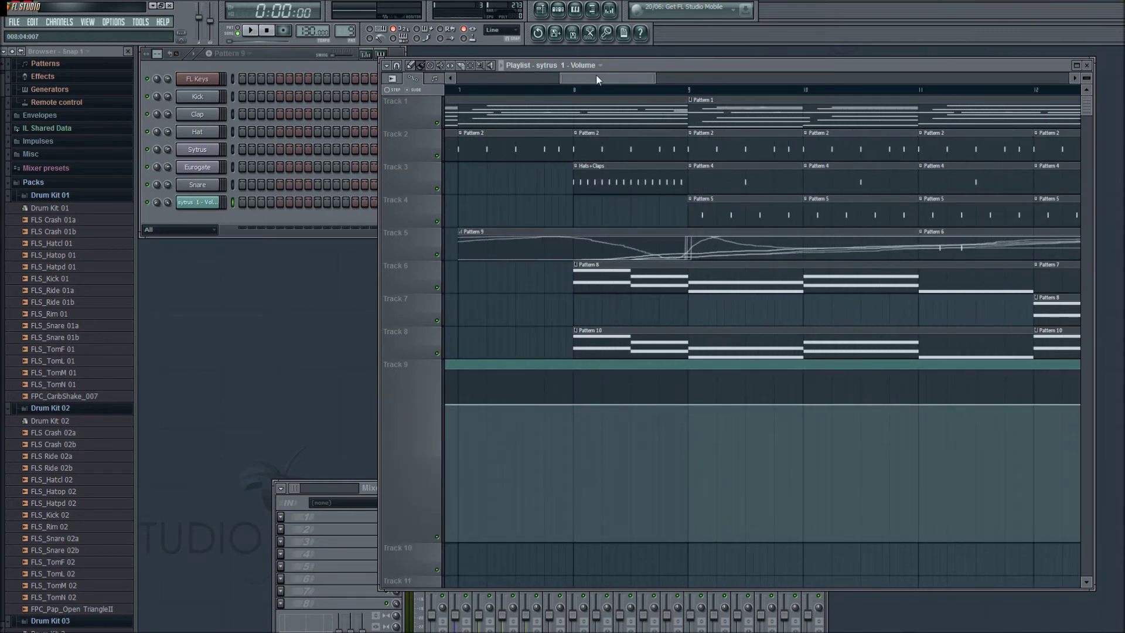
click(573, 89)
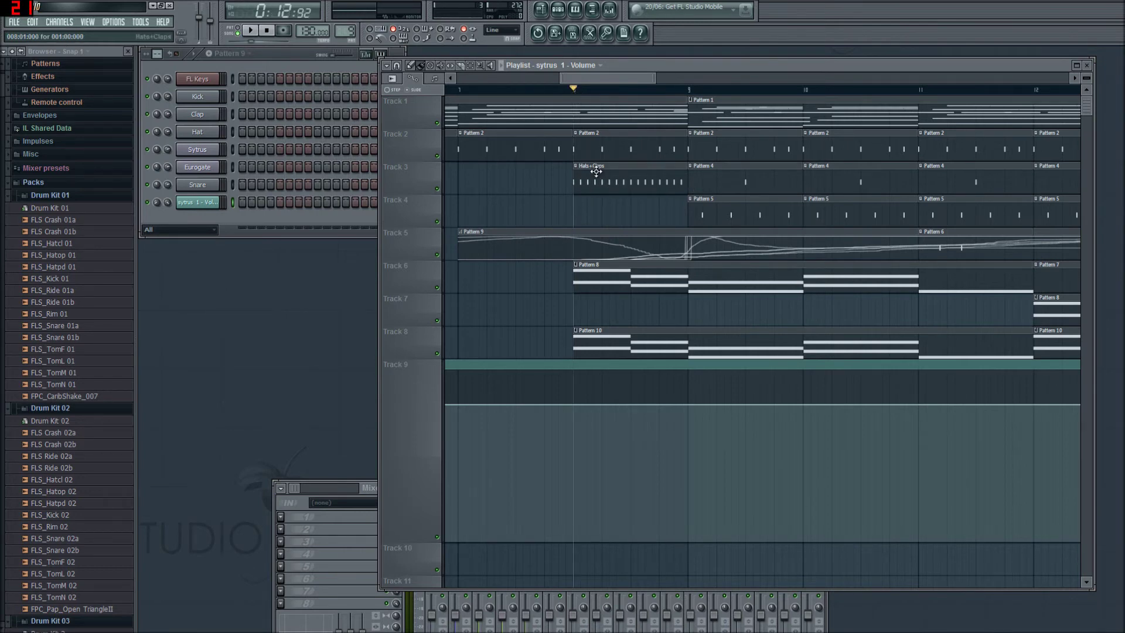
key(space)
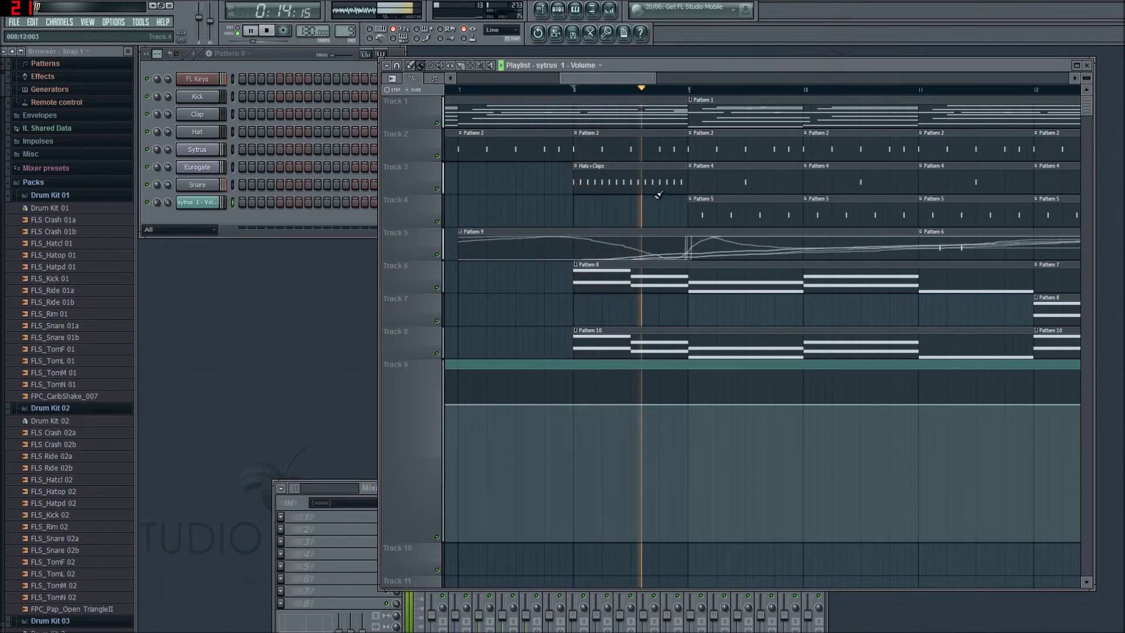
key(space)
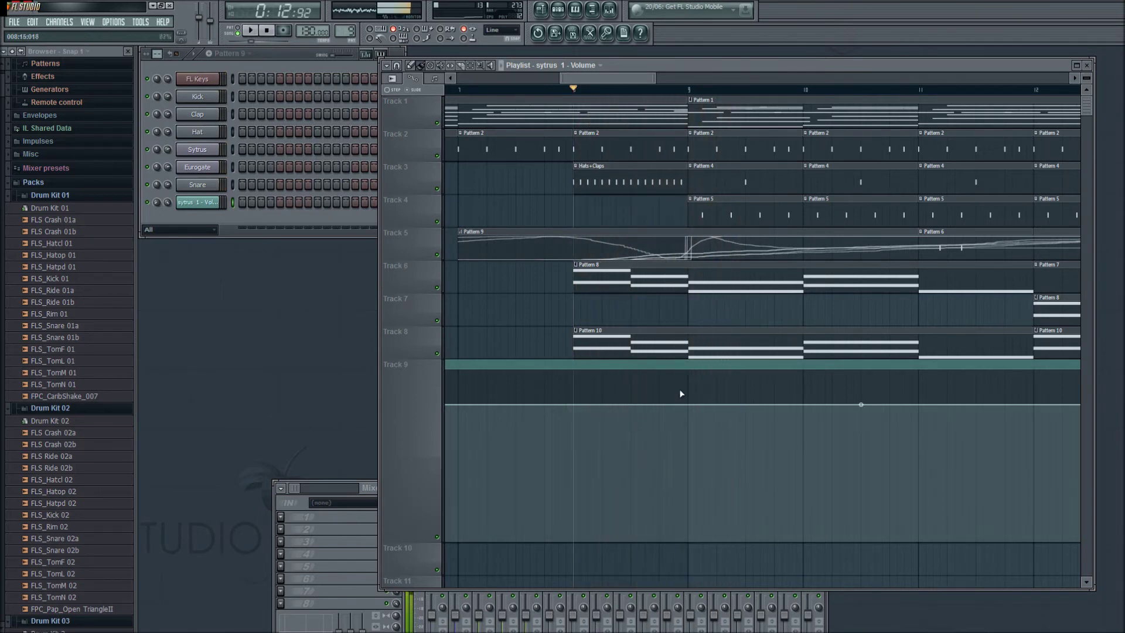
Add envelope points at bars 8 and 9, lower the bar 9 point, and bend the line between them into a smooth drop
click(574, 404)
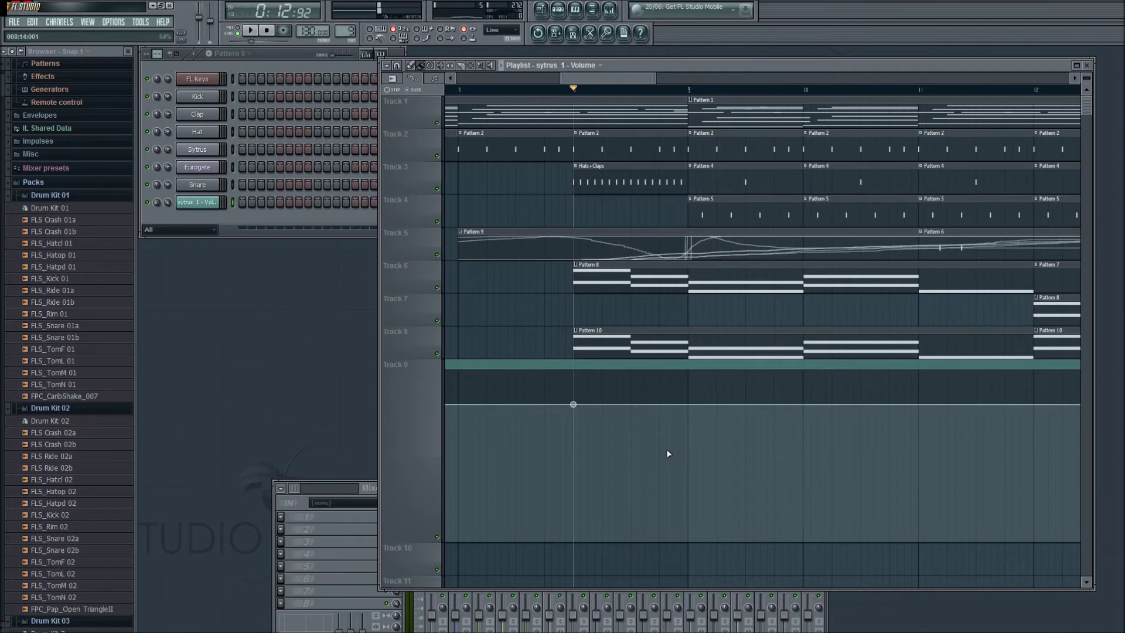
drag(688, 489, 697, 441)
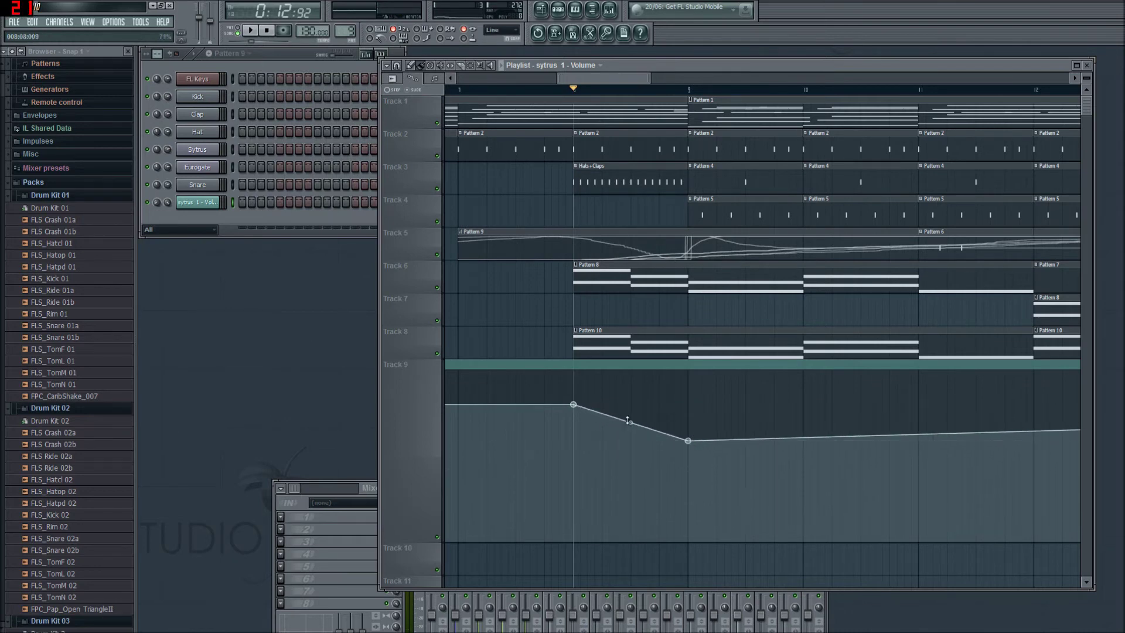
mouse_move(627, 420)
mouse_down()
mouse_move(628, 395)
mouse_move(630, 434)
mouse_move(631, 410)
mouse_up()
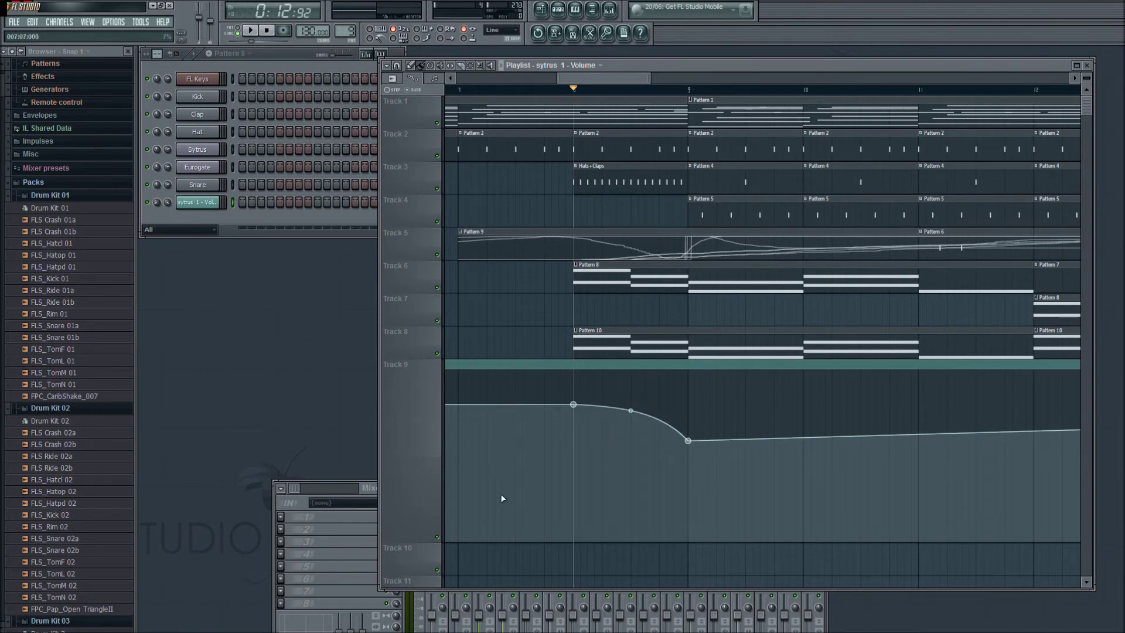
Lower the end point of the sytrus 1 volume envelope so the line stays level from bar 9 onward
drag(572, 79, 761, 145)
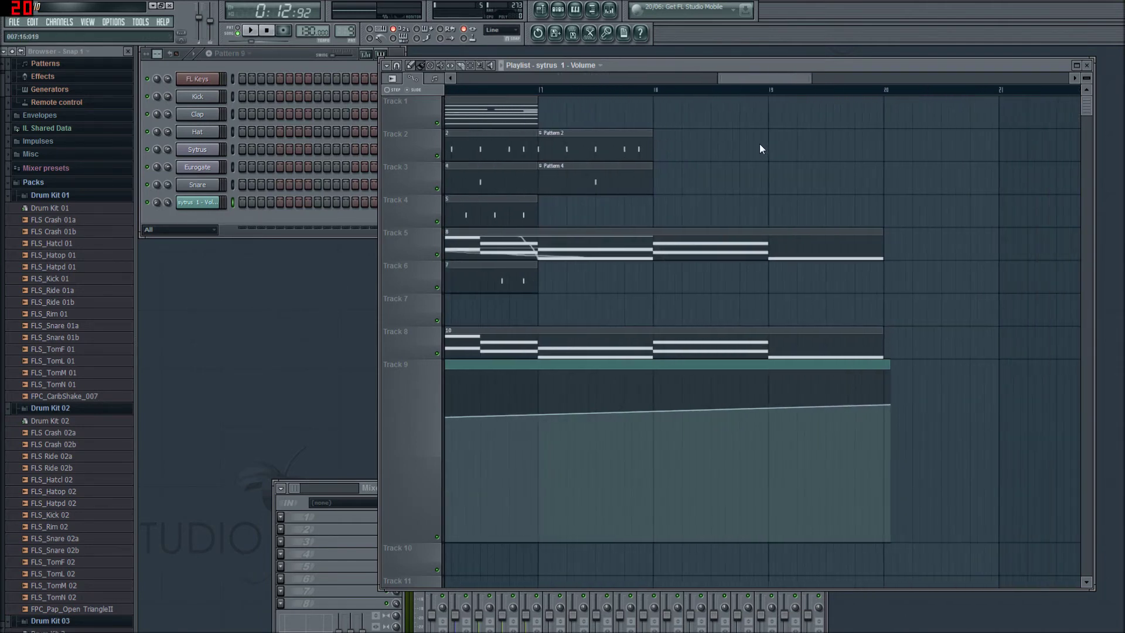
drag(876, 407, 877, 445)
scroll(782, 86, down, 3)
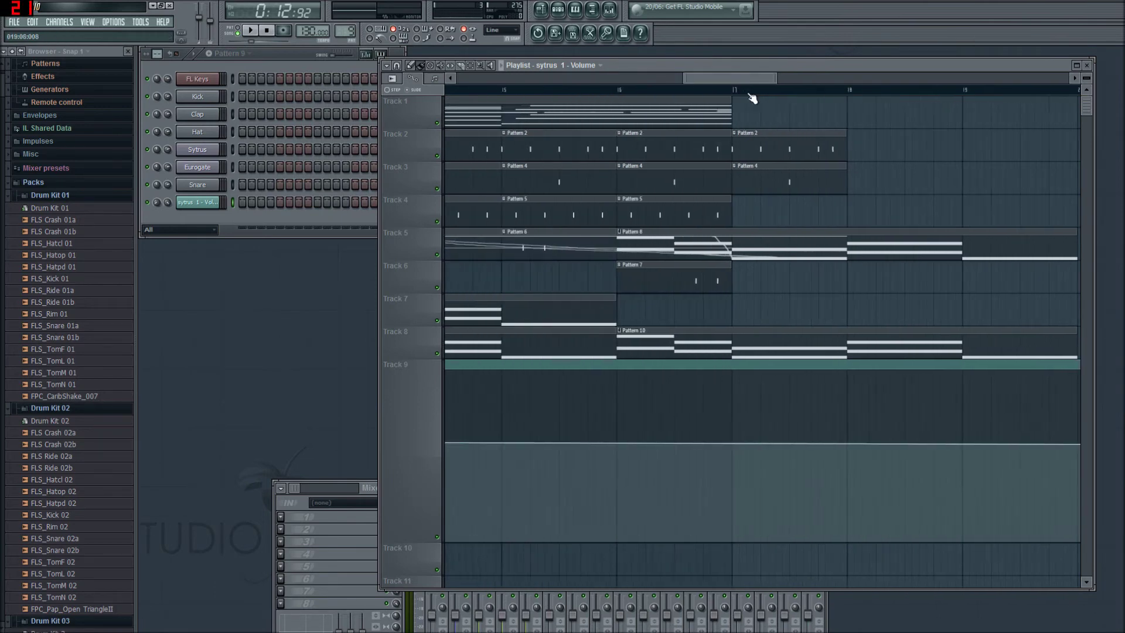
drag(837, 445, 841, 441)
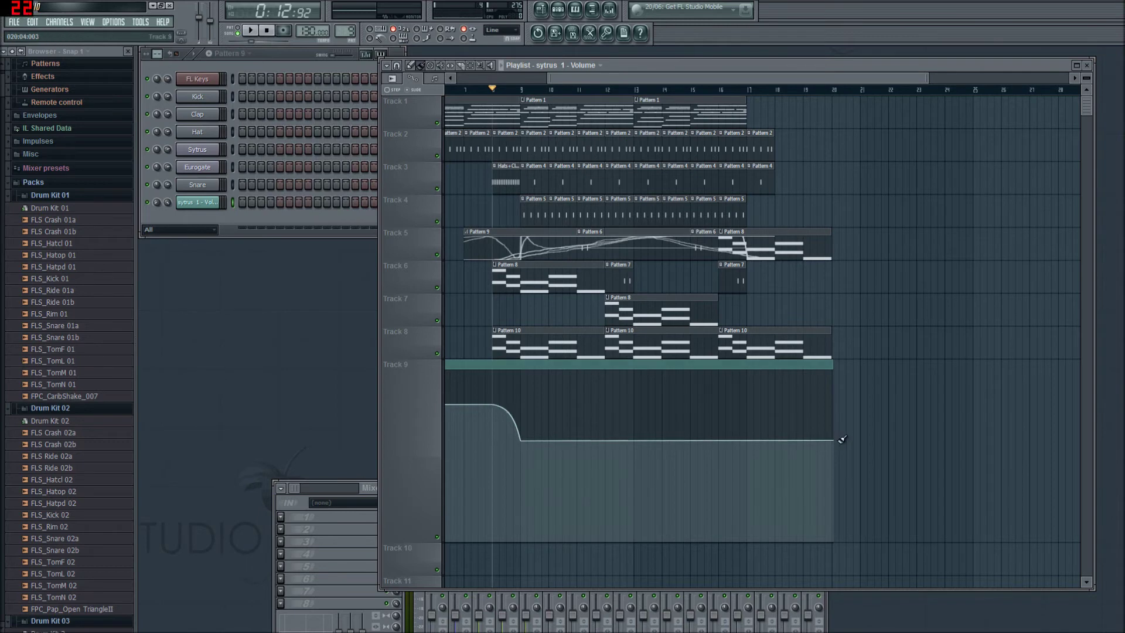
Play the song from bar 8 to check the volume drop and shrink Track 9 back to normal height
key(space)
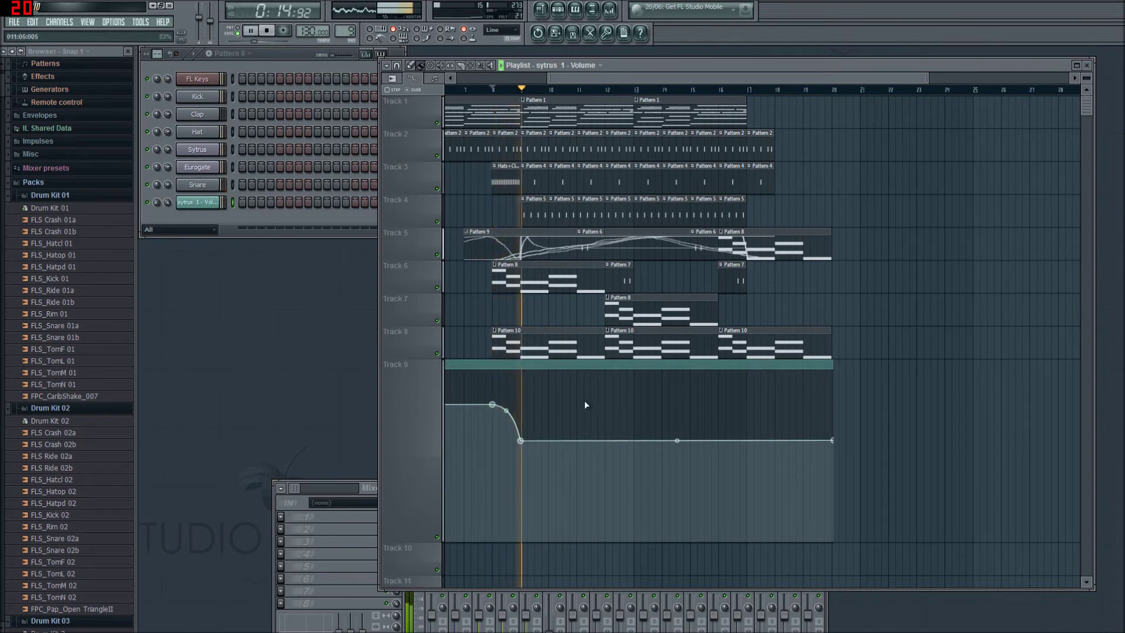
key(space)
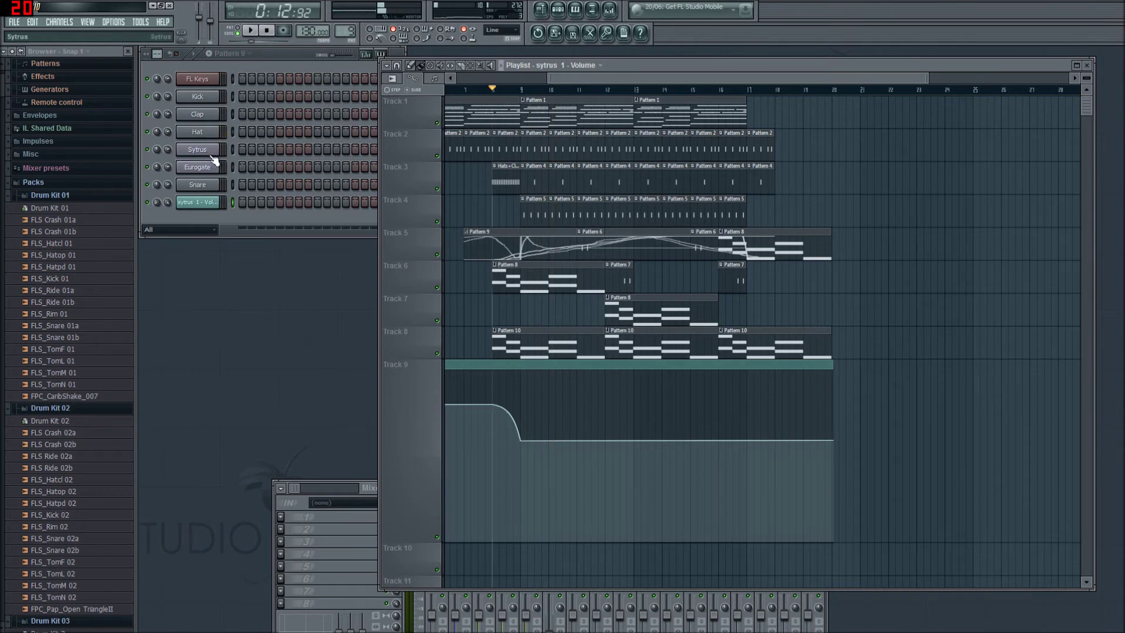
drag(423, 544, 418, 396)
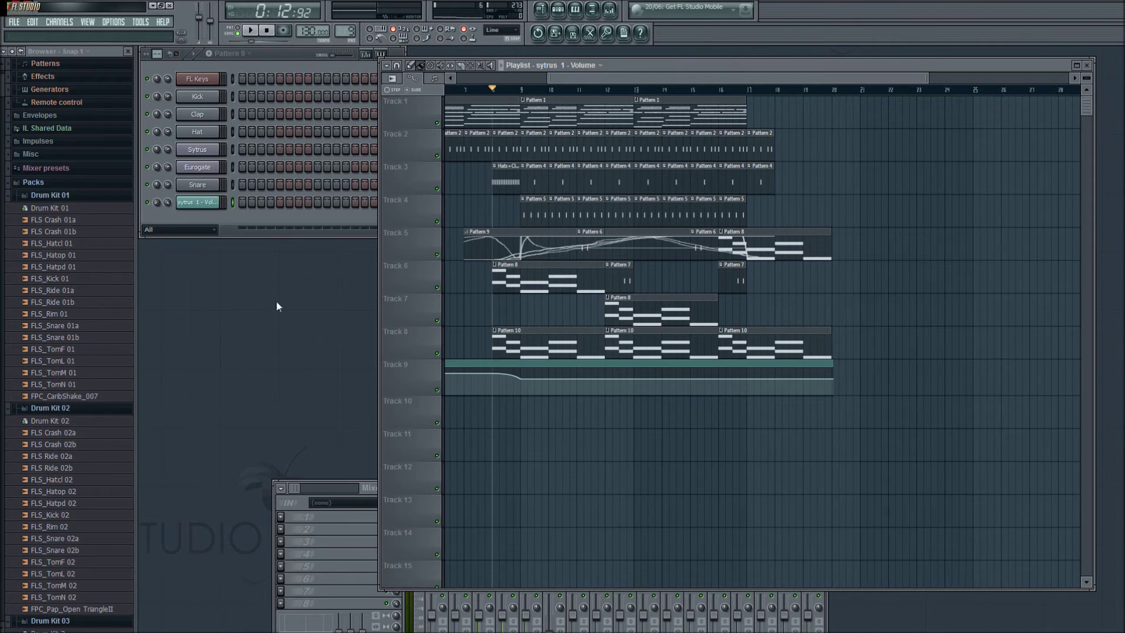
Bring the mixer forward and link the sytrus 2 volume fader to a MIDI controller
click(273, 510)
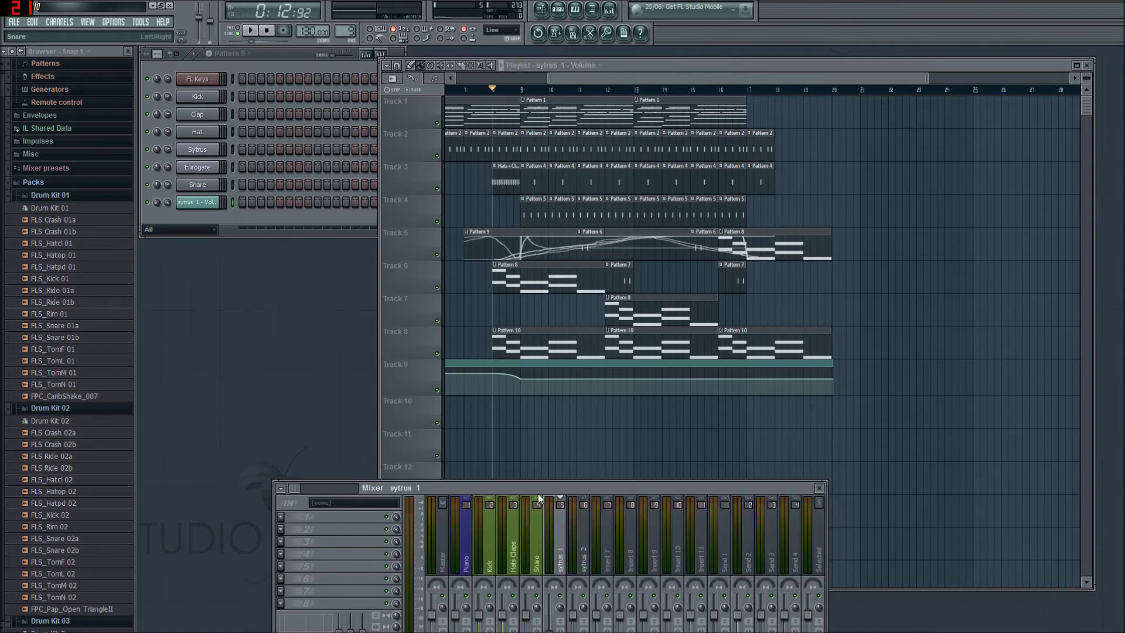
drag(533, 487, 477, 210)
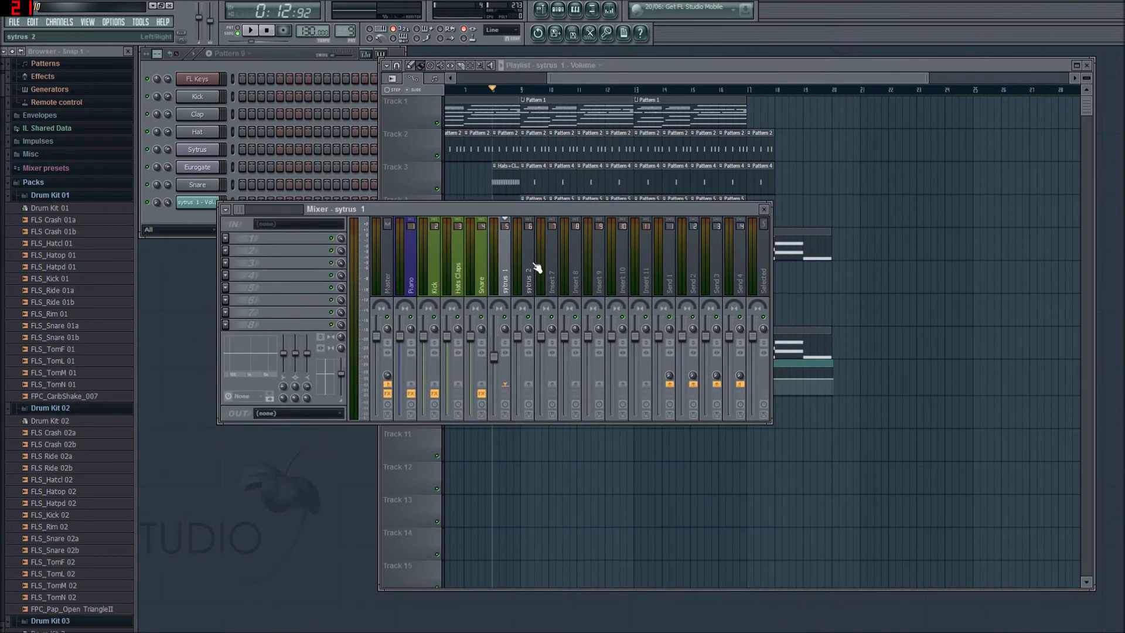
click(529, 269)
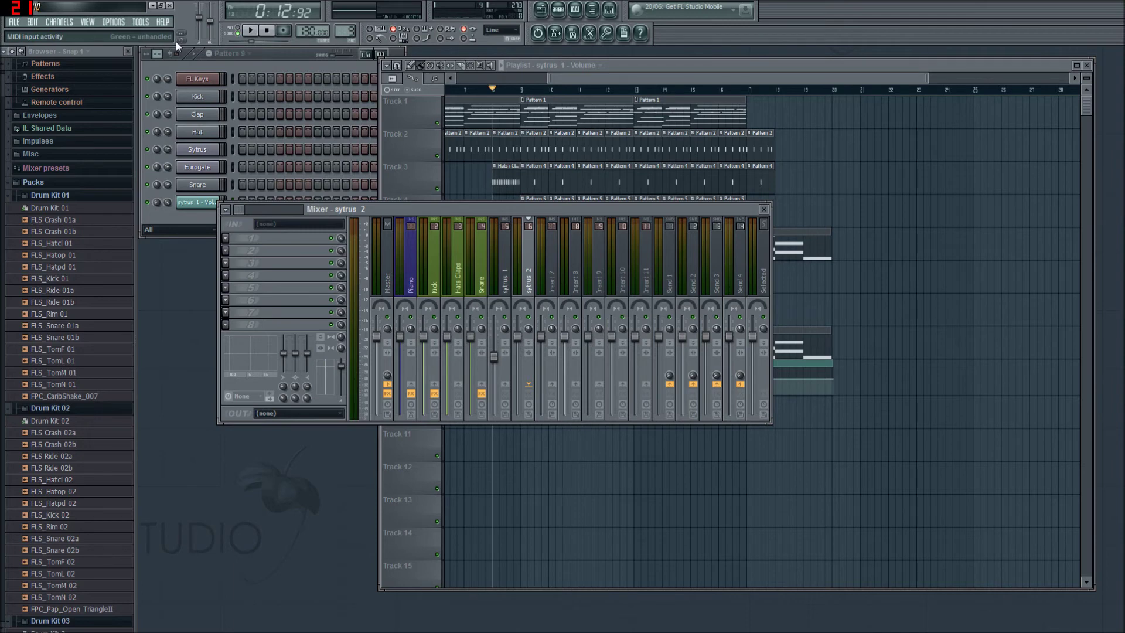
right_click(519, 338)
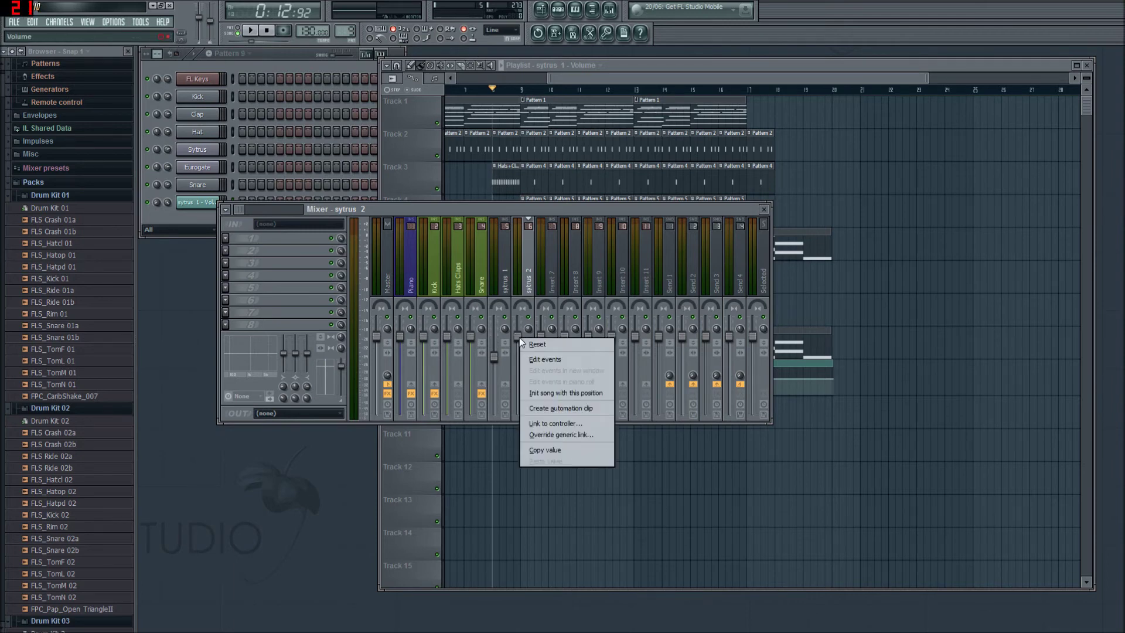
click(581, 423)
drag(598, 215, 648, 159)
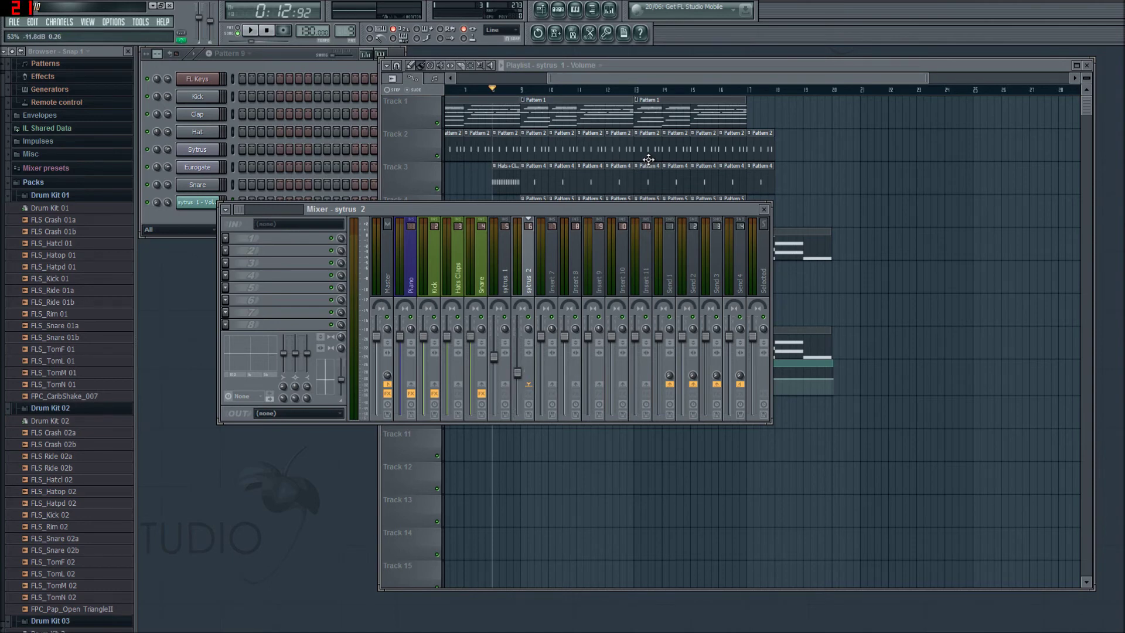
Create an automation clip for the sytrus 2 panning knob and override that knob's generic controller link
right_click(523, 301)
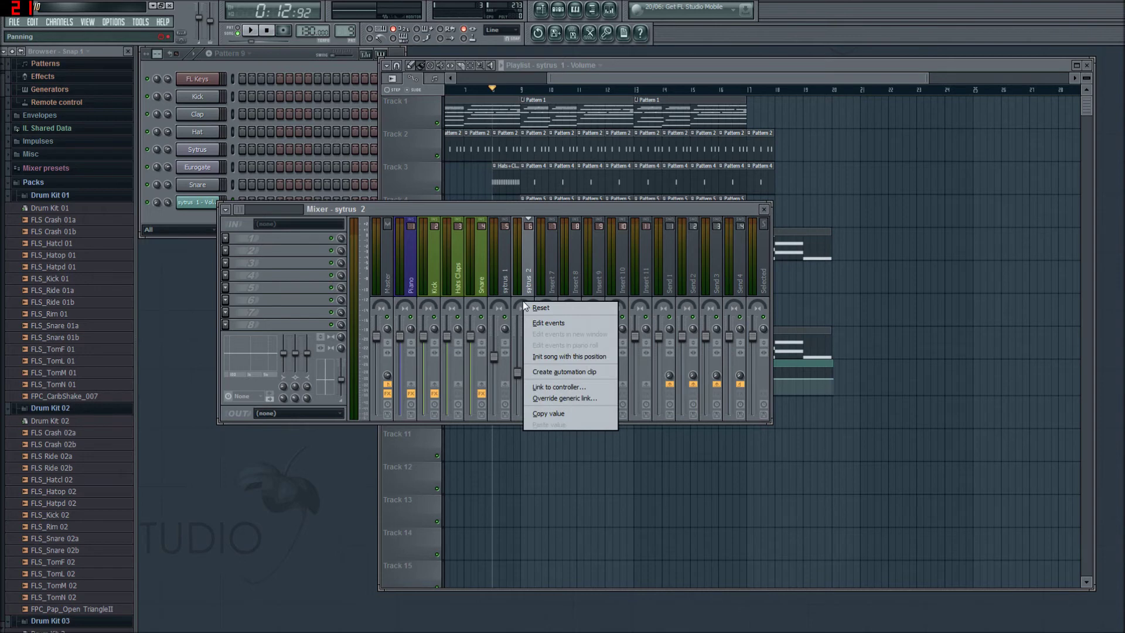
click(558, 371)
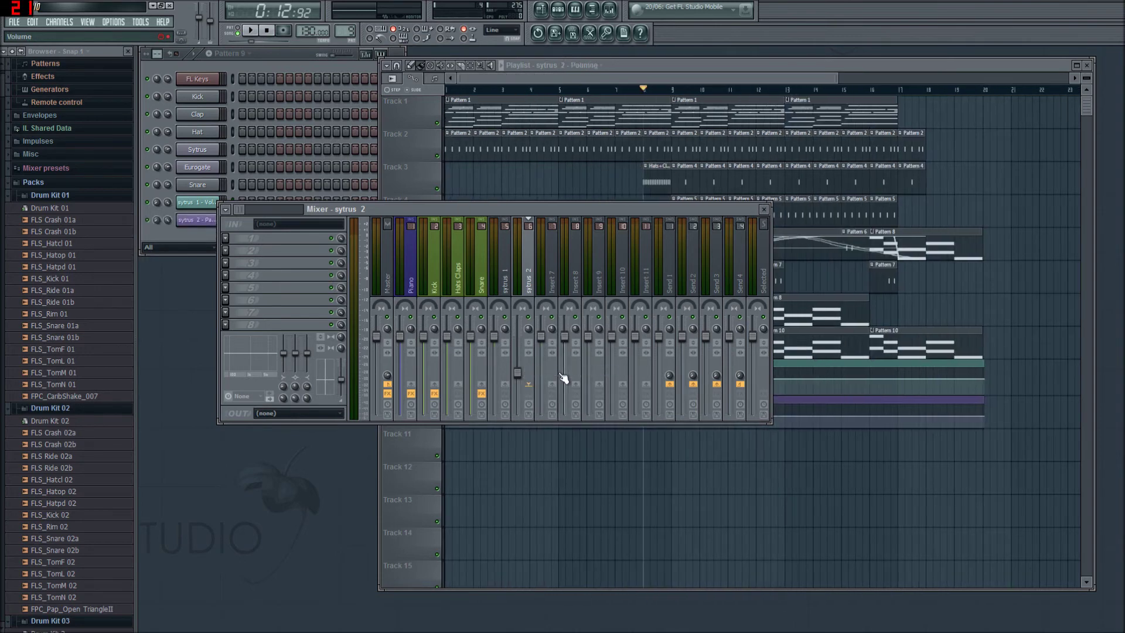
right_click(521, 304)
key(Escape)
right_click(519, 304)
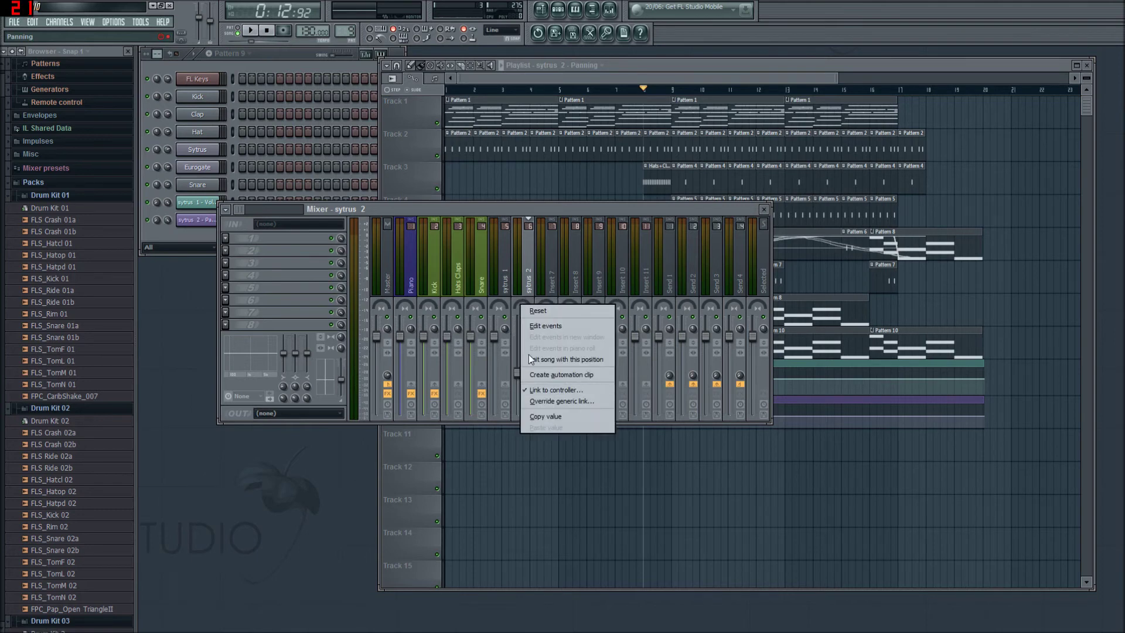
click(508, 302)
click(521, 303)
right_click(523, 305)
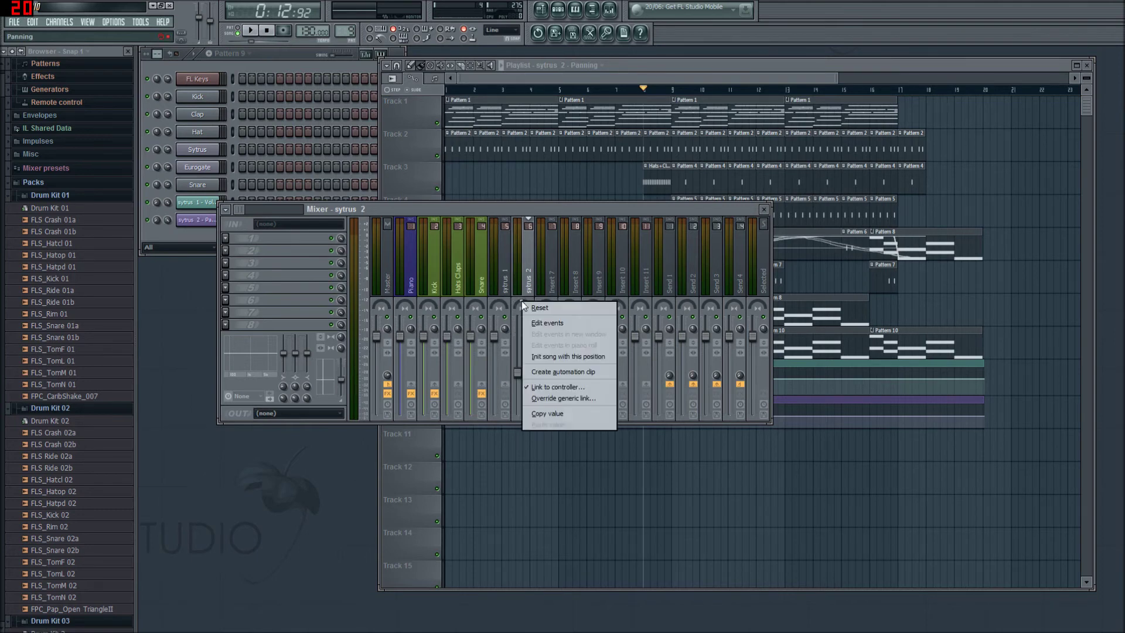
click(550, 397)
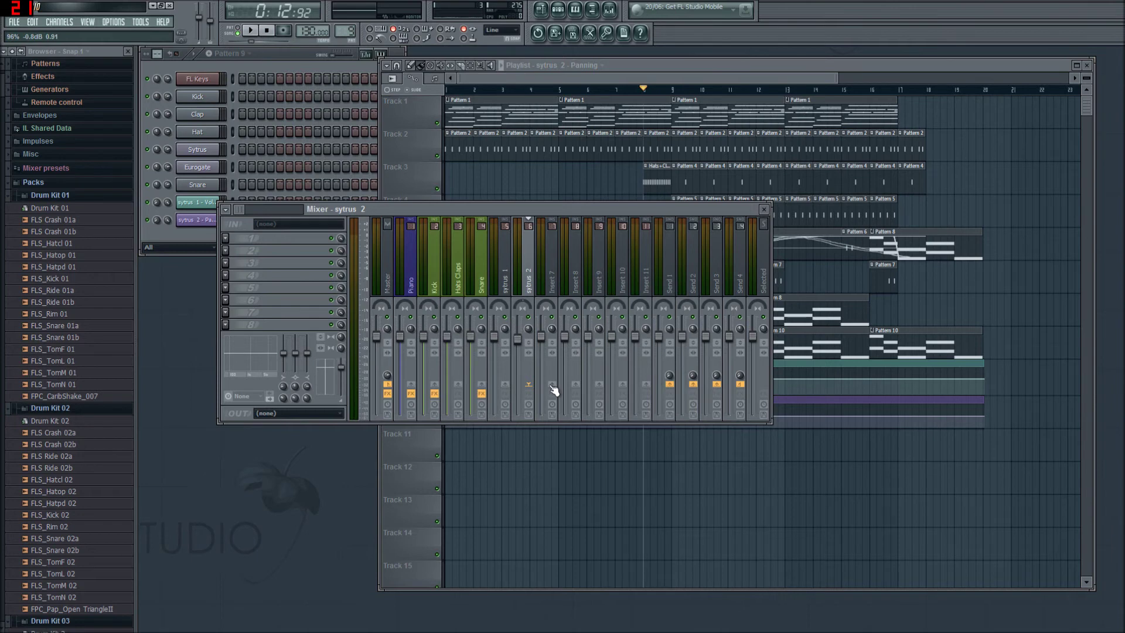
Move the mixer out of the way and delete the sytrus 2 panning clip from playlist Track 10
drag(706, 216, 689, 522)
click(449, 402)
click(472, 486)
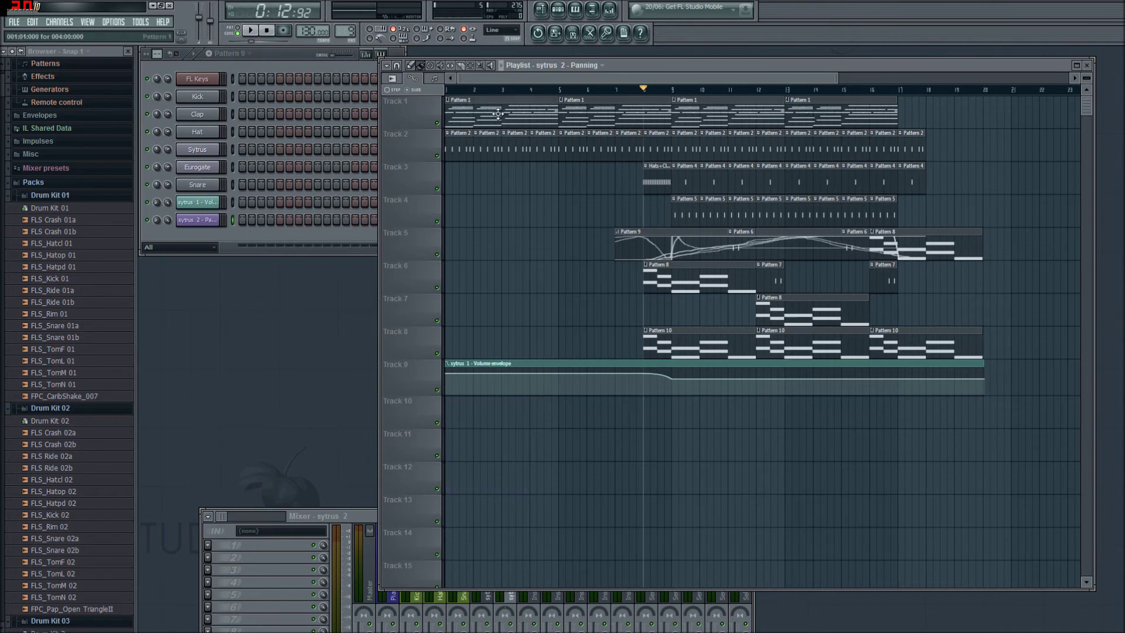
Record live volume and panning movements for sytrus 2 while the song plays from bar 8, keeping the mixer in view
drag(367, 510, 203, 205)
key(space)
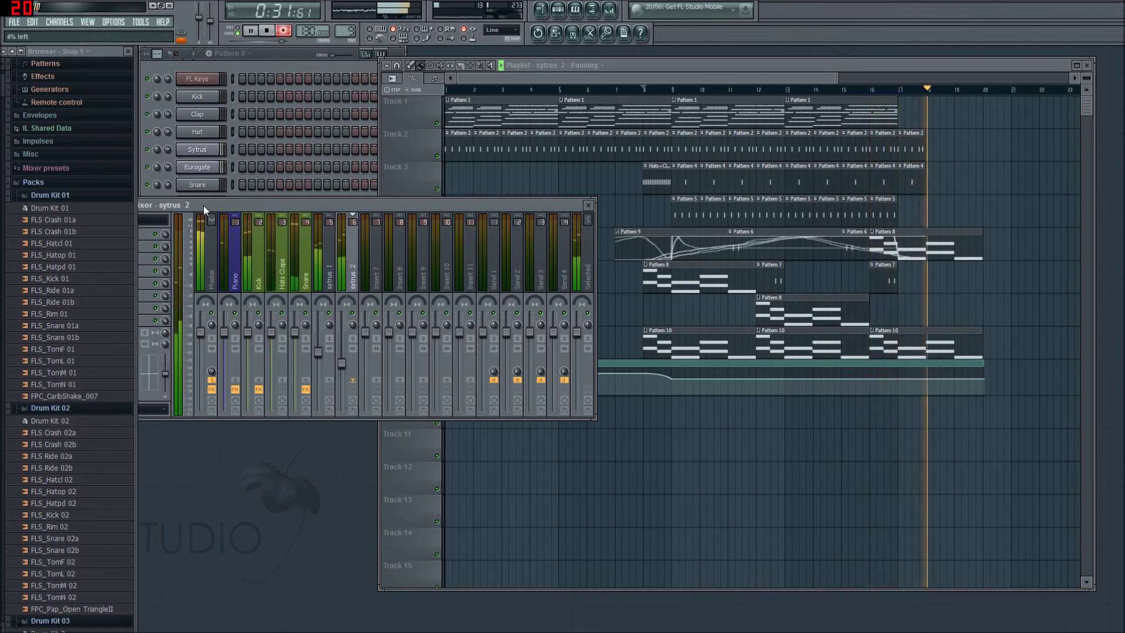
key(space)
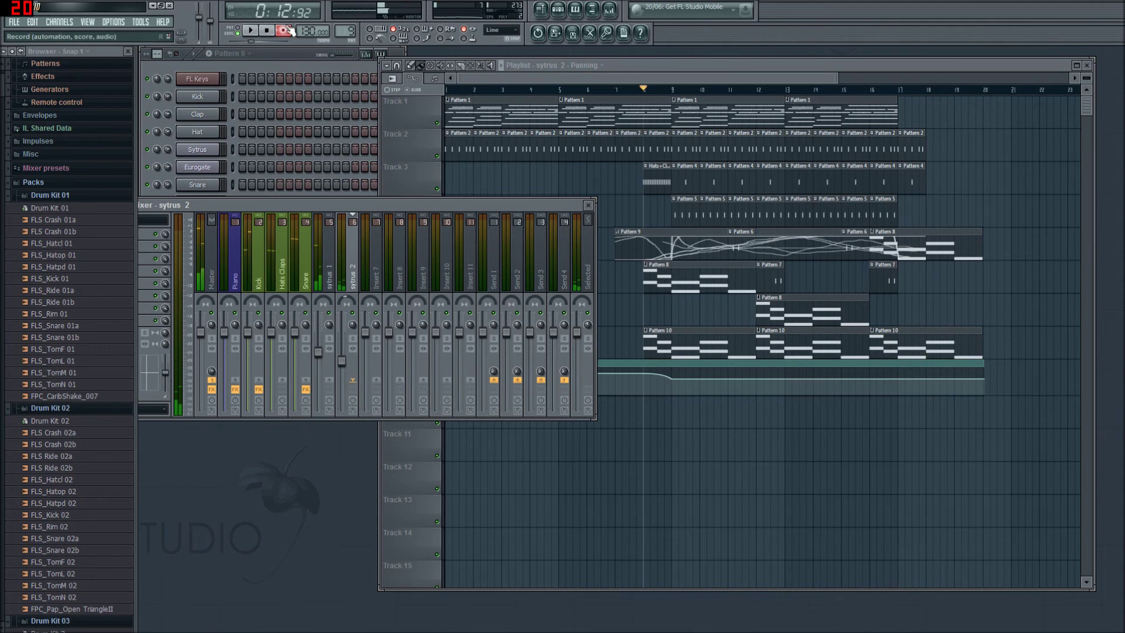
Play the song from the middle of bar 6 with recording off and watch the recorded sytrus 2 movements in the mixer
click(599, 90)
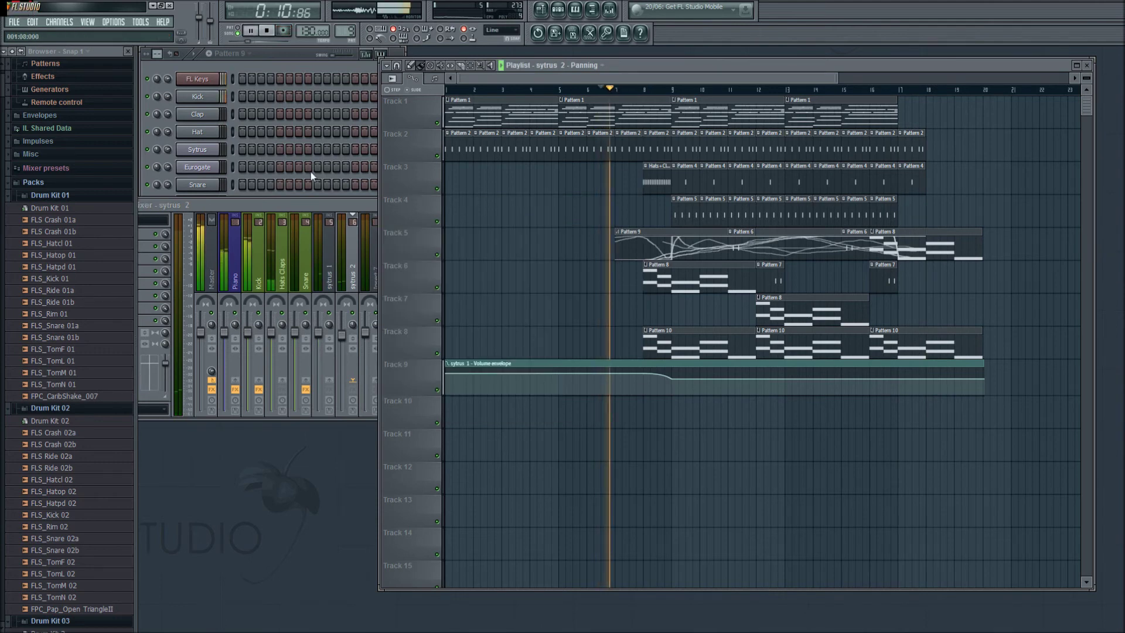
click(332, 206)
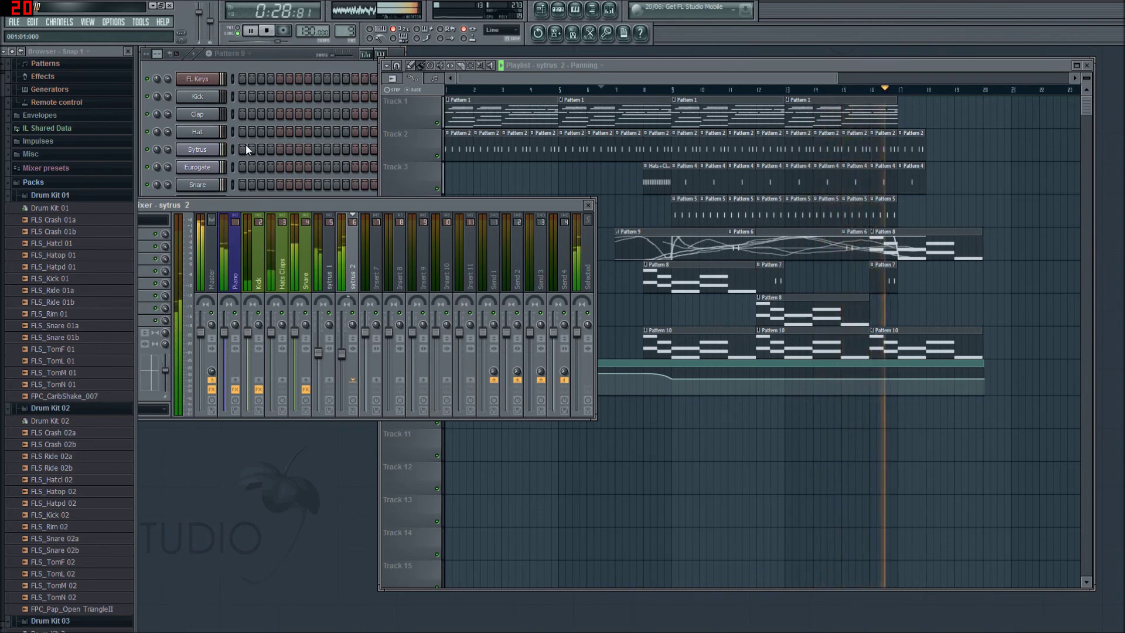
Extend the Pattern 1, 2, 4 and 5 clips on Tracks 1 to 4 to about bar 21 and move the Pattern 9 clip to Track 10
key(space)
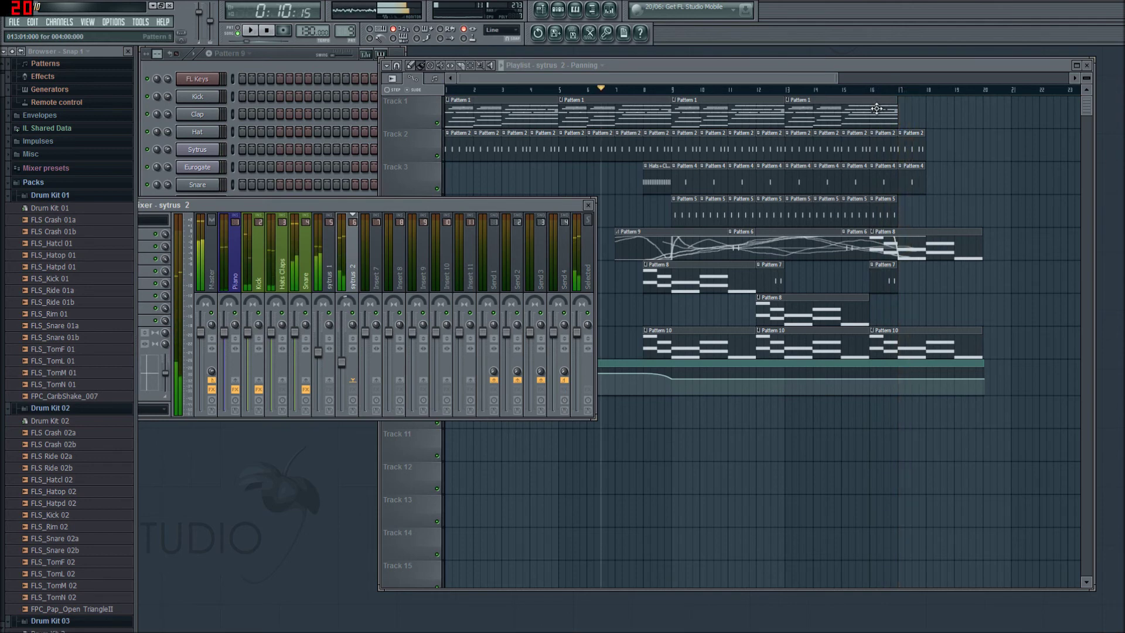
key(F9)
click(907, 116)
click(917, 146)
drag(934, 143, 1005, 144)
click(919, 175)
drag(935, 176, 1007, 181)
click(878, 213)
drag(907, 211, 1012, 213)
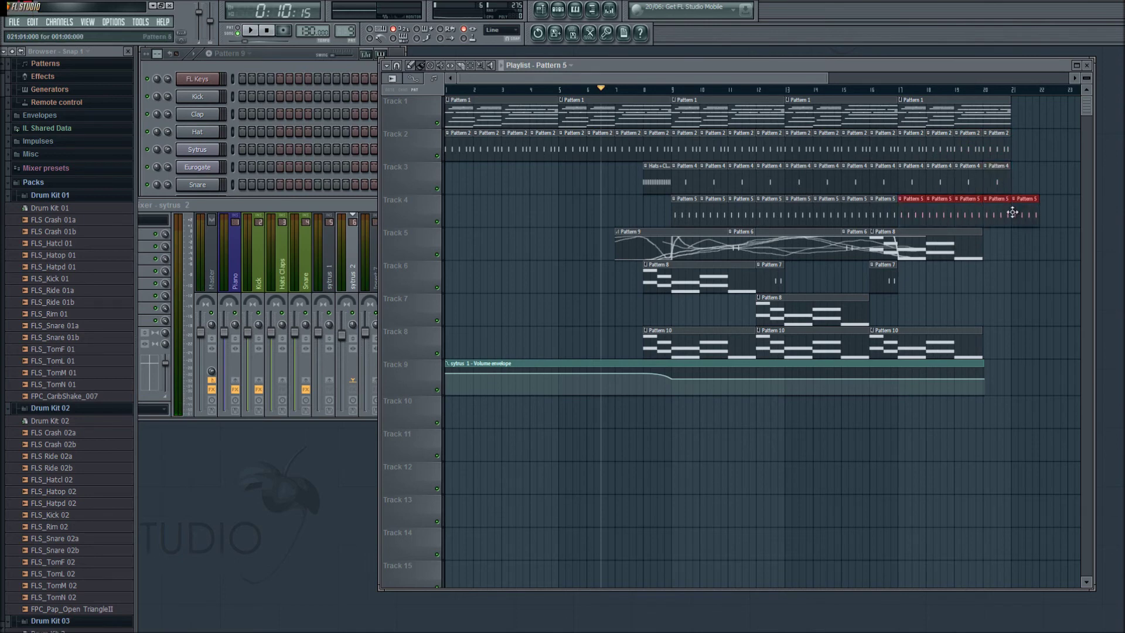
drag(617, 241, 628, 422)
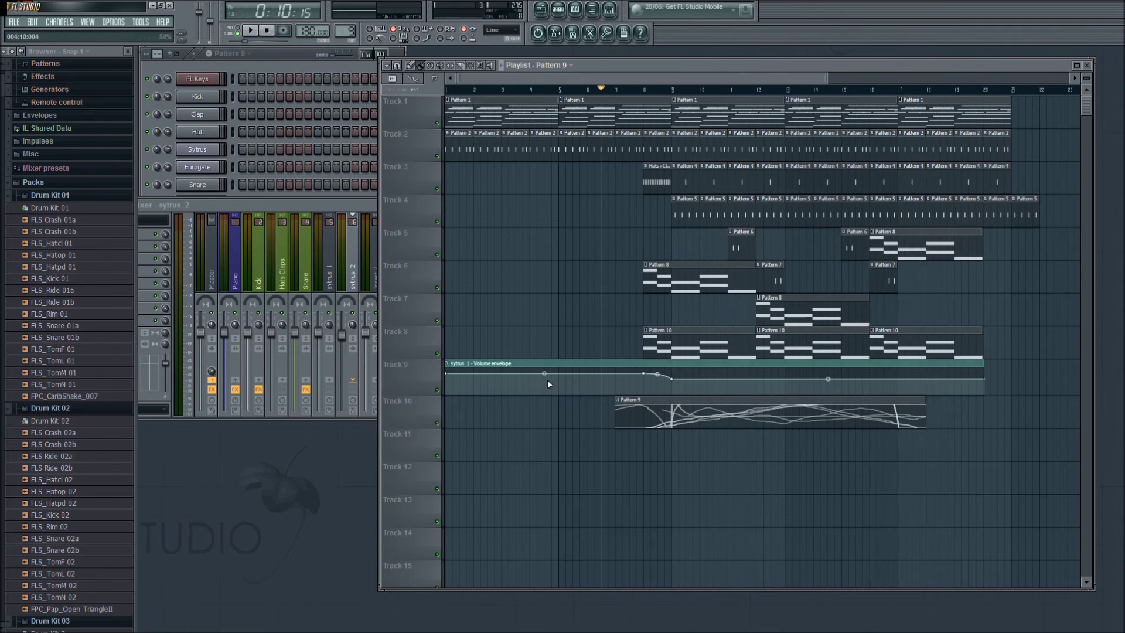
Open Pattern 9 in the event editor and examine its recorded Sytrus Modulation X events
double_click(807, 416)
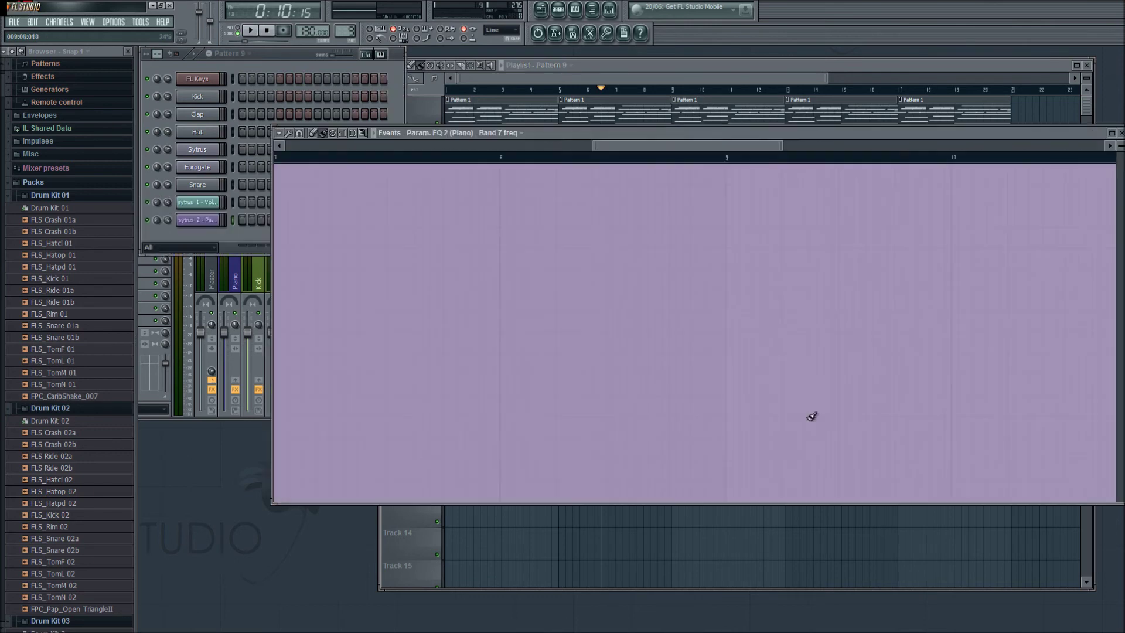
drag(694, 135, 464, 91)
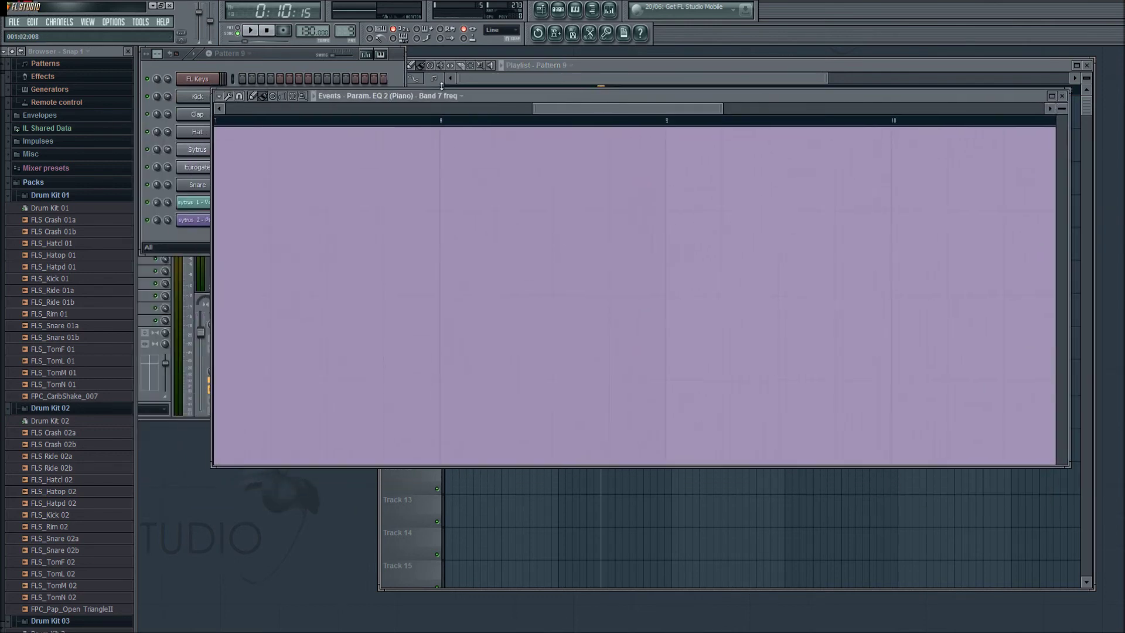
click(414, 97)
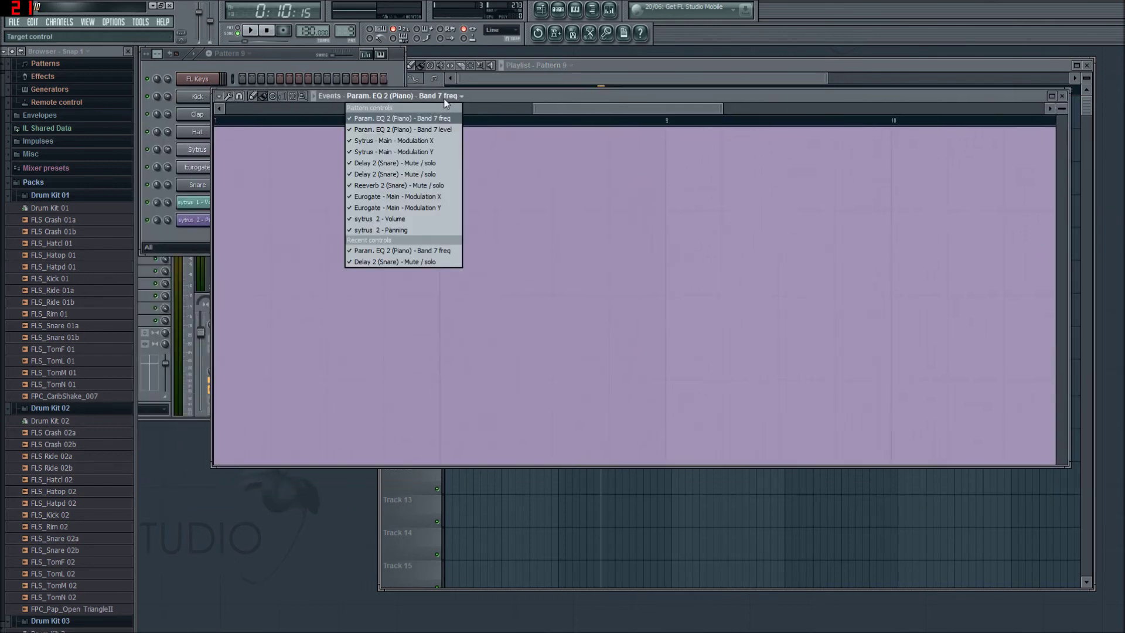
click(444, 144)
drag(565, 108, 433, 109)
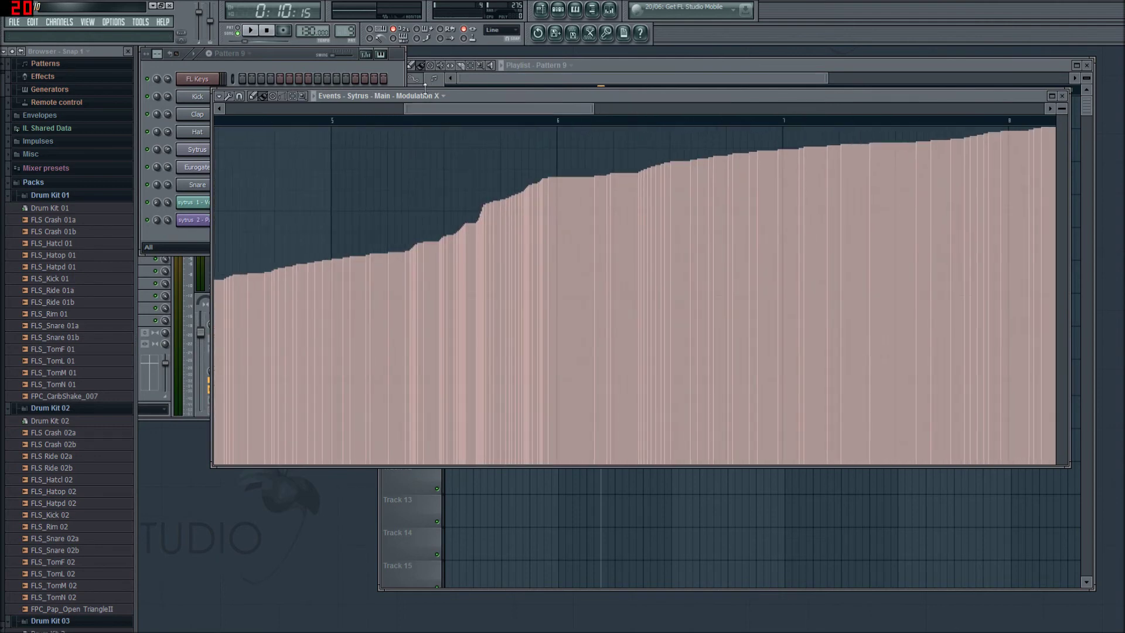
Examine the recorded sytrus 2 panning events and the sytrus 2 volume events of Pattern 9
click(429, 98)
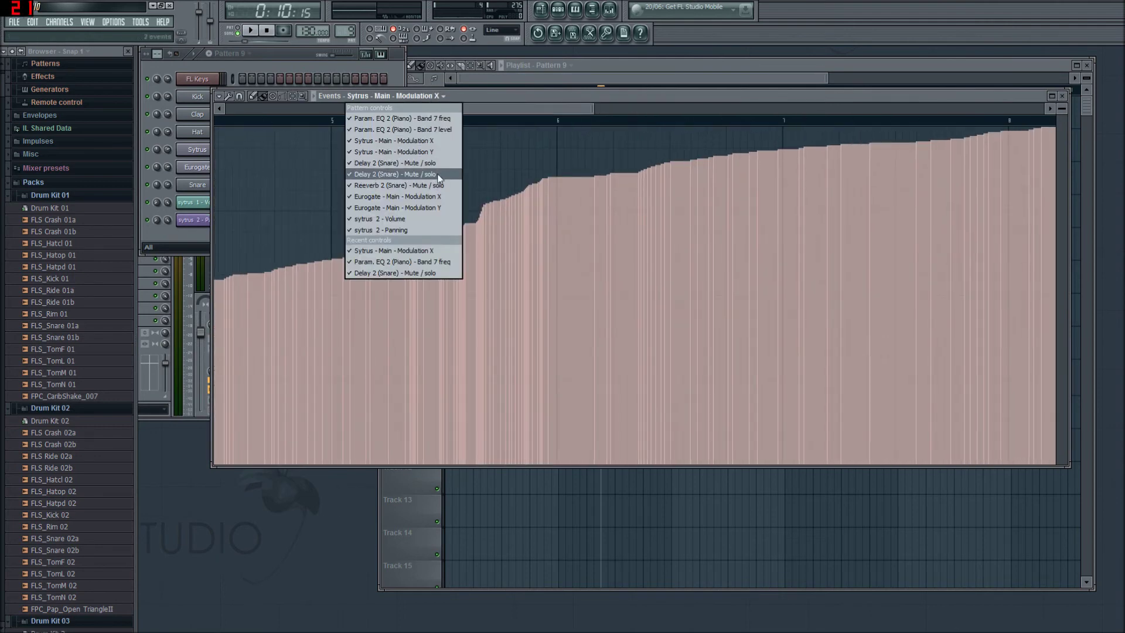
click(428, 231)
drag(456, 111, 691, 176)
click(412, 95)
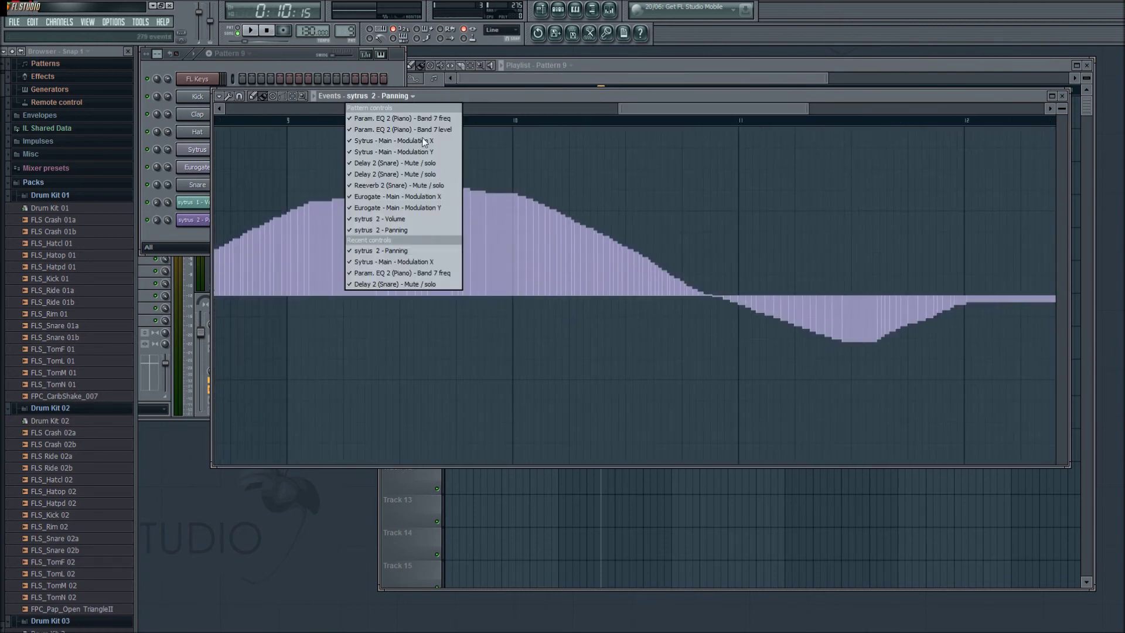
click(404, 219)
drag(586, 108, 359, 314)
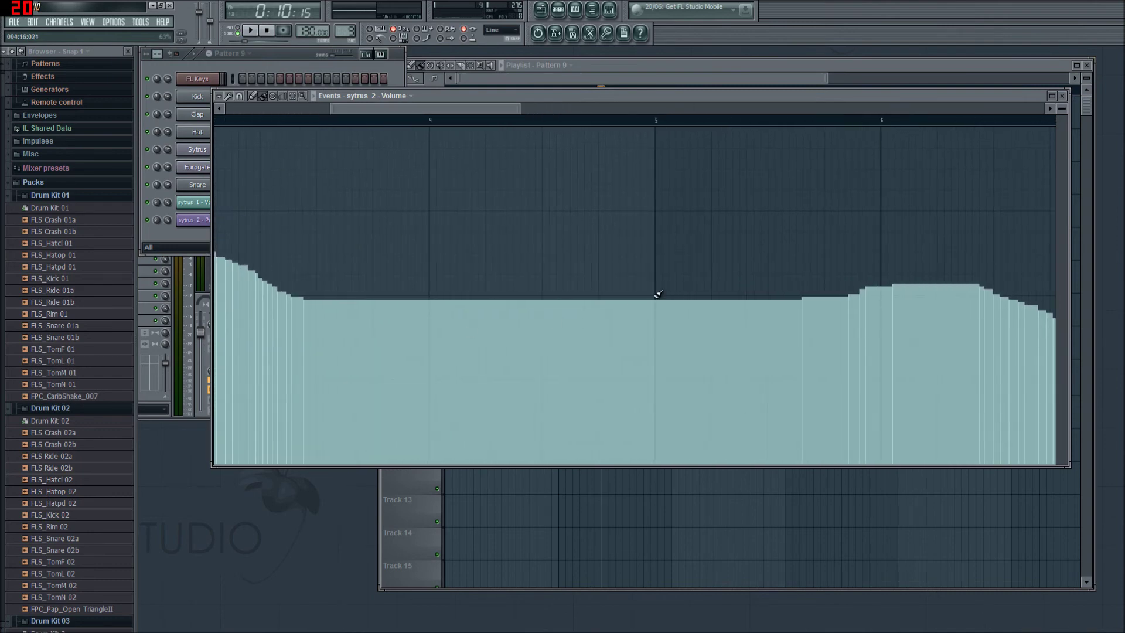
Draw a sudden drop in the sytrus 2 volume events at bar 5, redraw the previous level and close the event editor
click(662, 458)
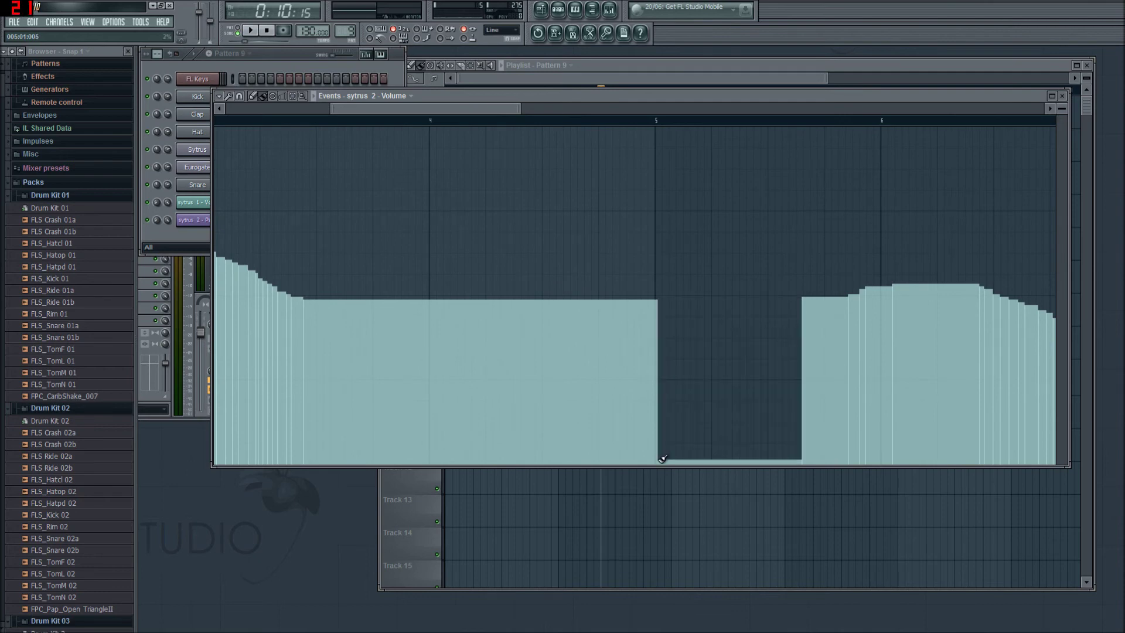
click(662, 299)
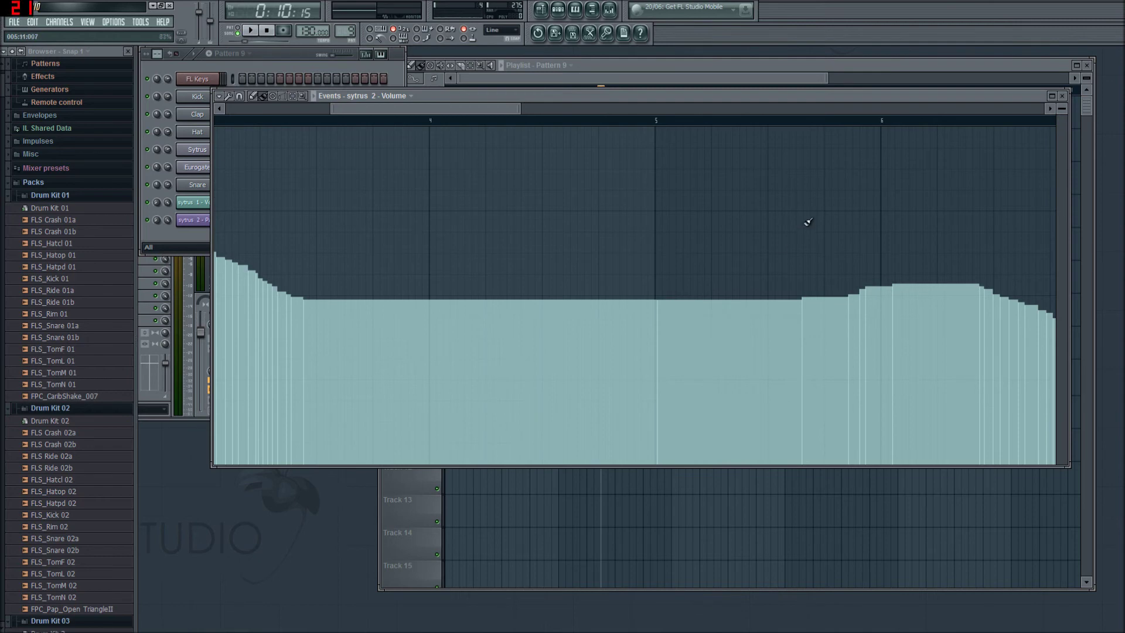
click(1062, 95)
Record live master pitch movements into Pattern 9 while the song plays from bar 5, and turn recording off at the end
drag(636, 79, 680, 81)
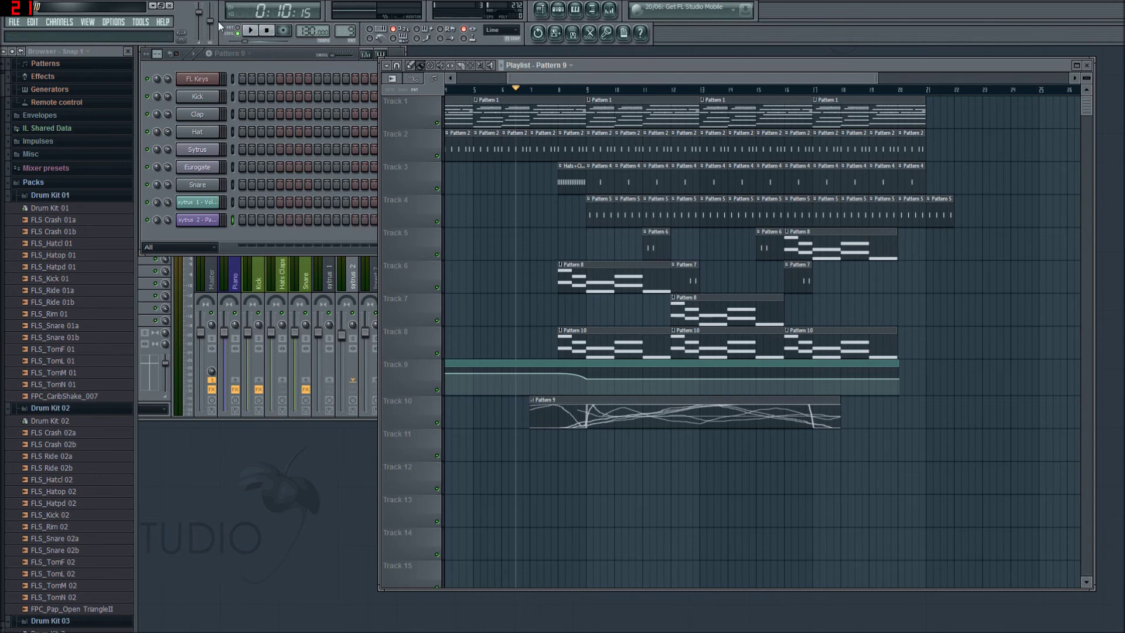
drag(599, 76, 578, 76)
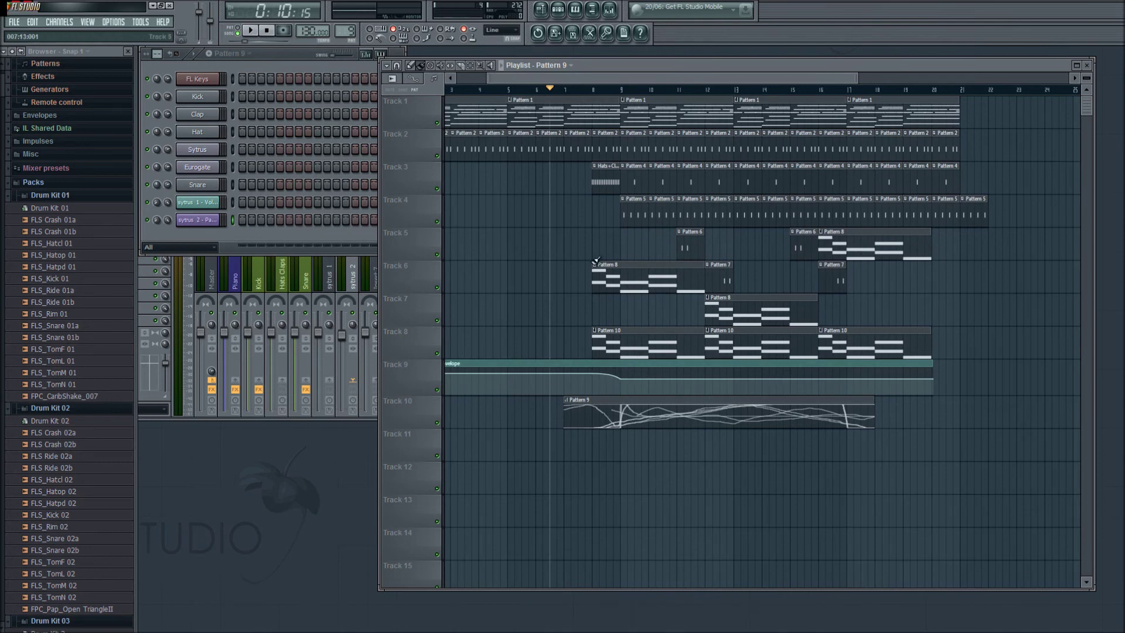
click(595, 91)
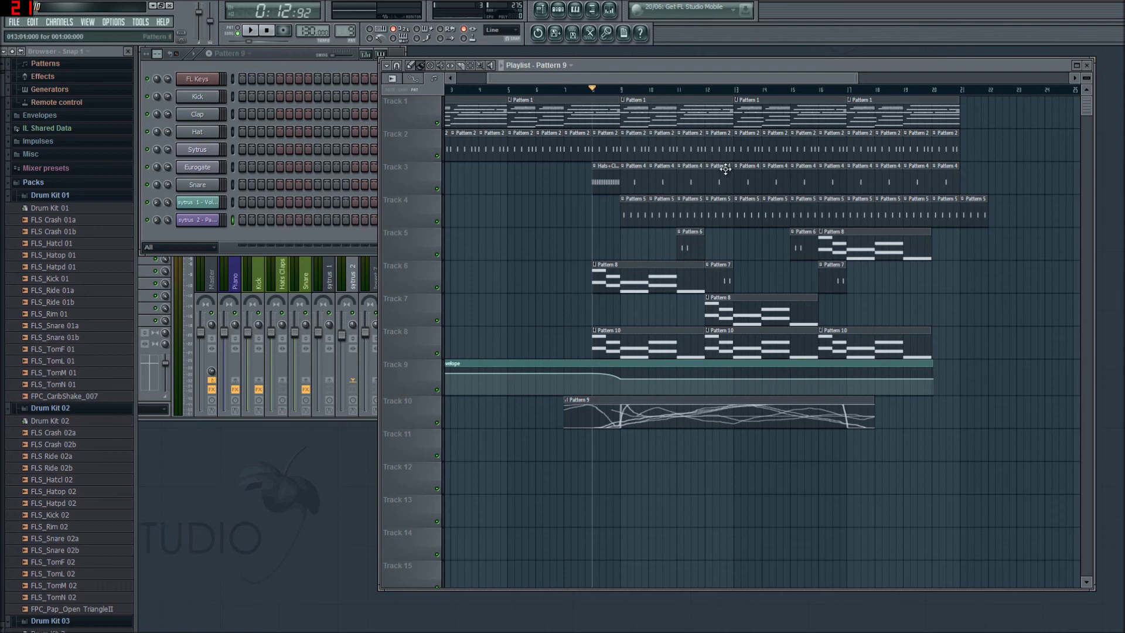
click(550, 89)
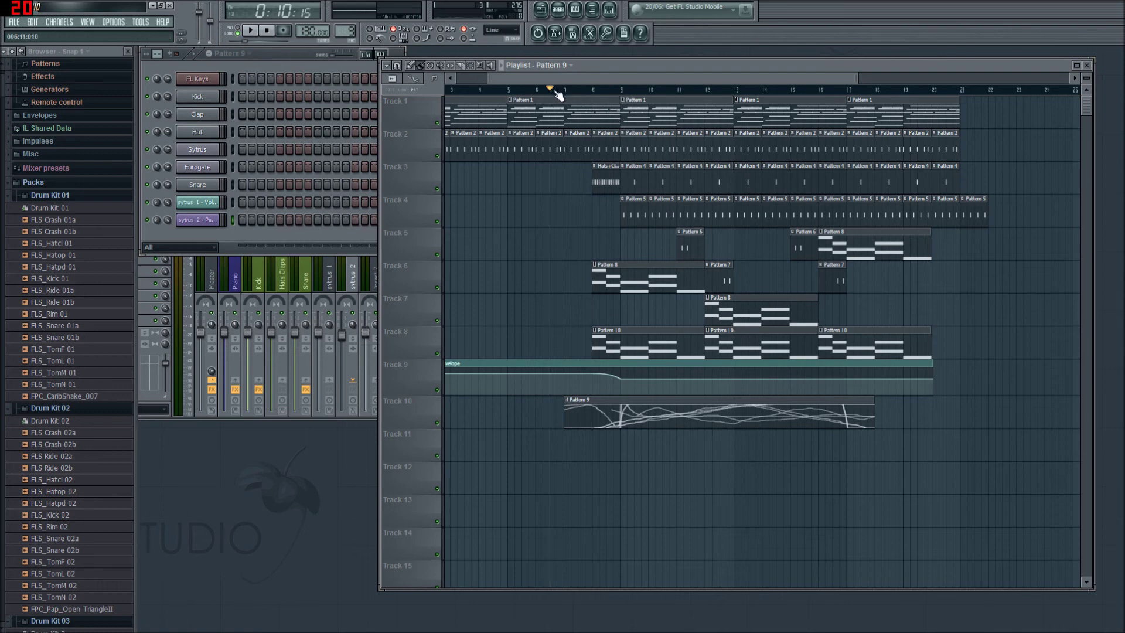
click(508, 90)
click(284, 30)
click(249, 30)
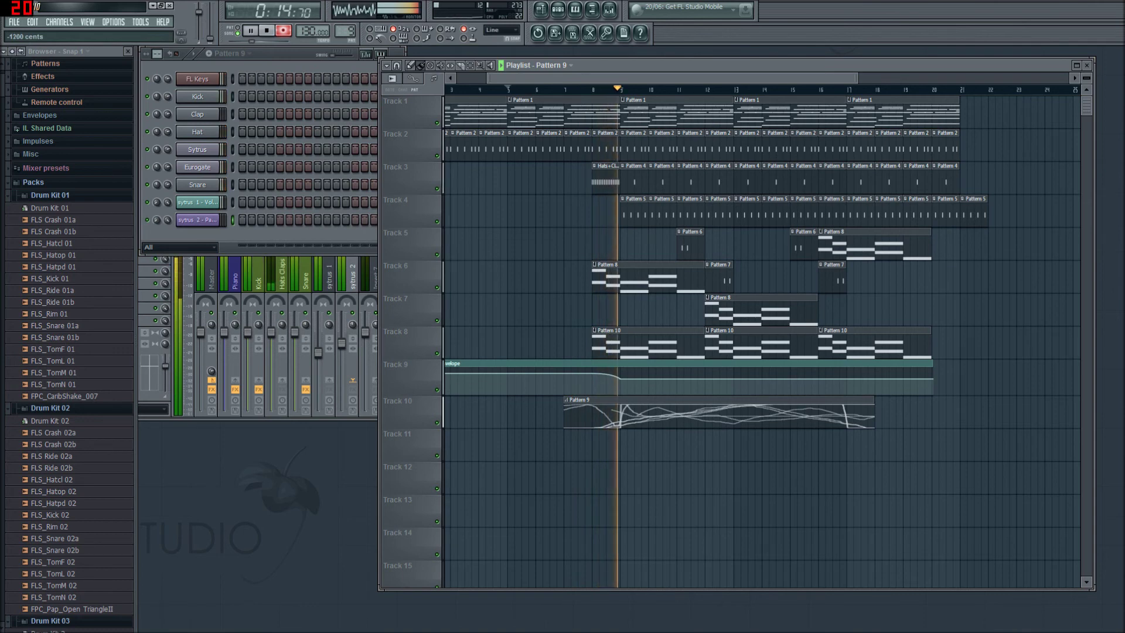
click(266, 31)
click(285, 35)
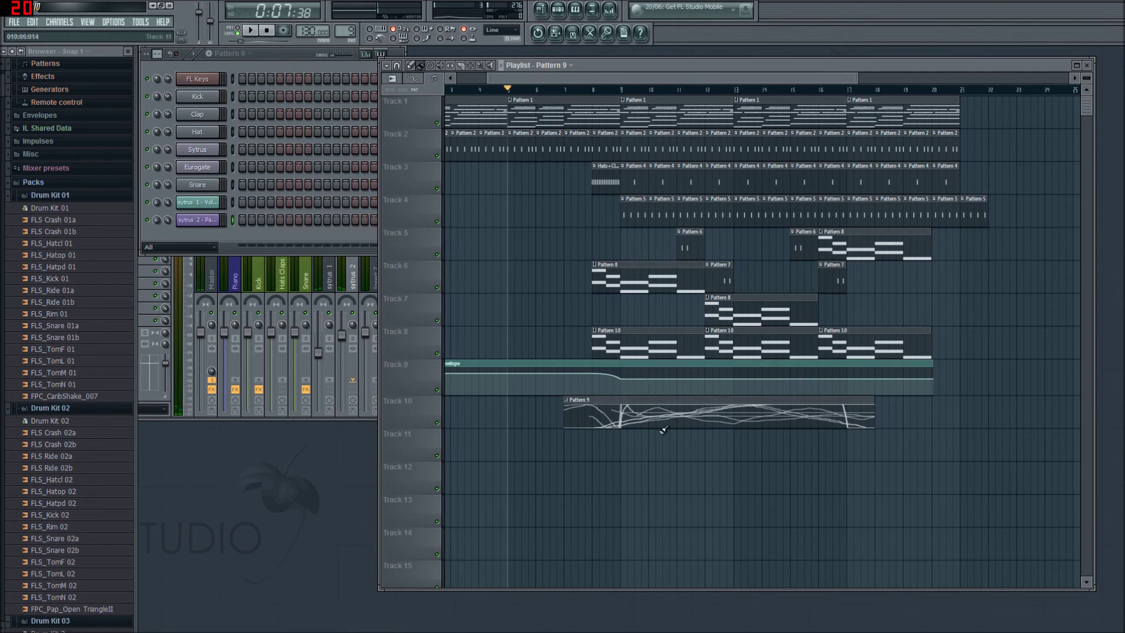
In Pattern 9's master pitch events, hold the dip at -1200 cents until bar 3 and set the pitch to about zero from there
double_click(611, 413)
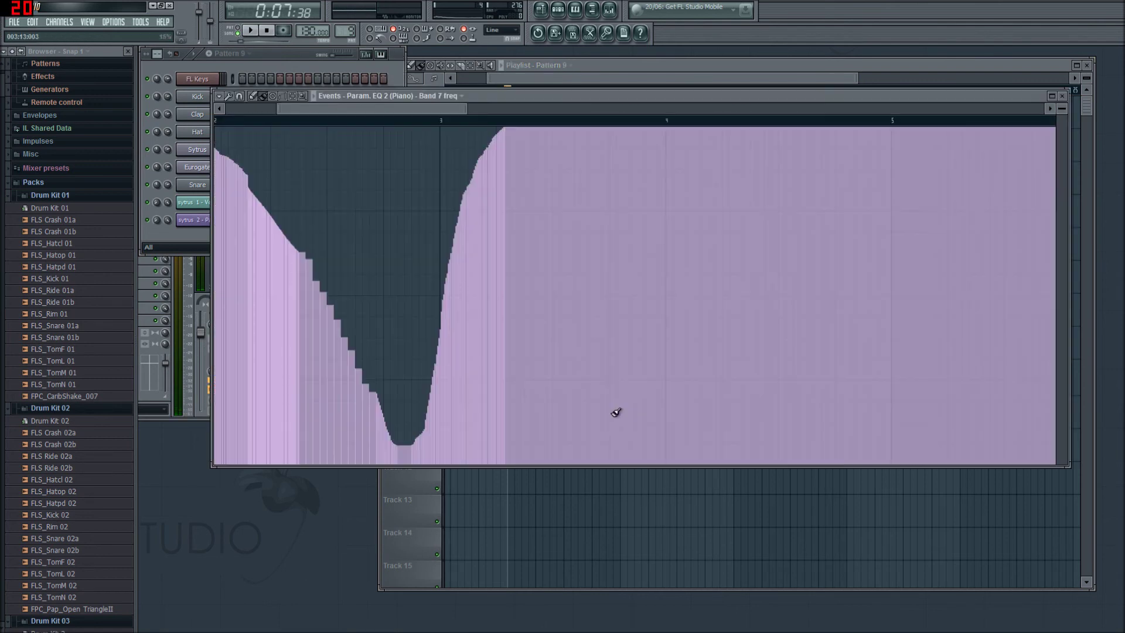
click(442, 101)
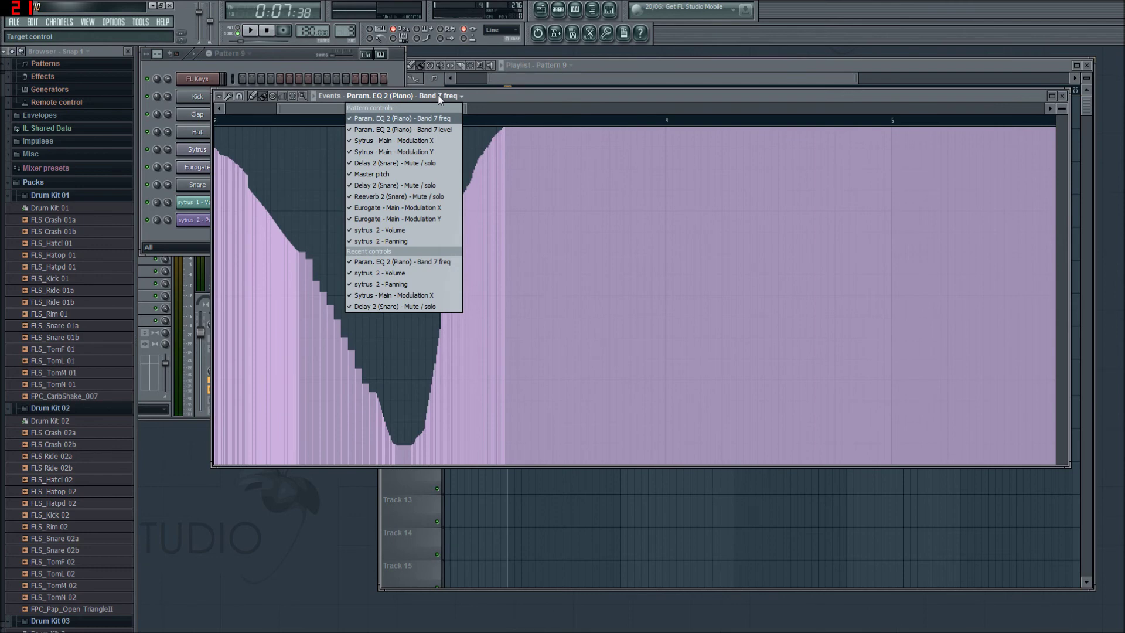
click(416, 174)
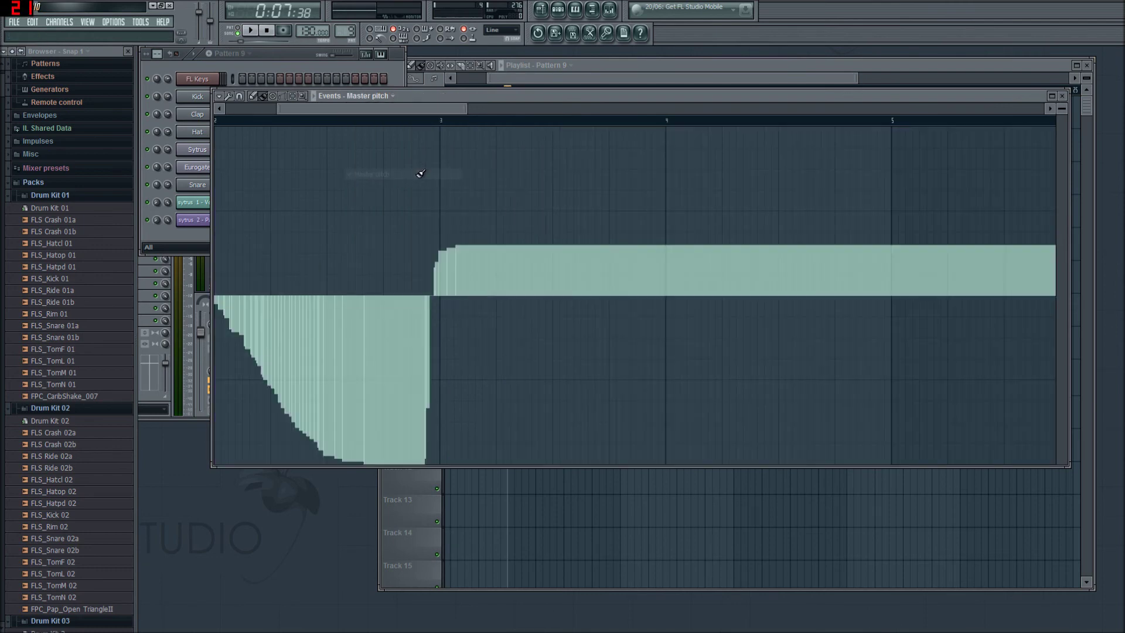
drag(435, 113, 378, 122)
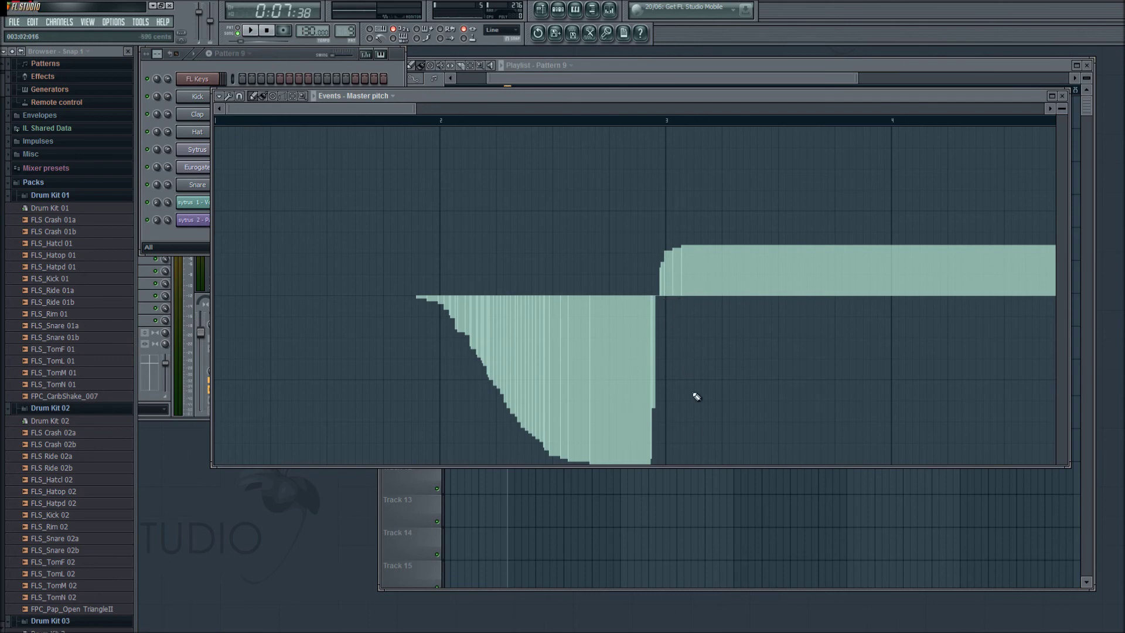
drag(668, 466, 666, 469)
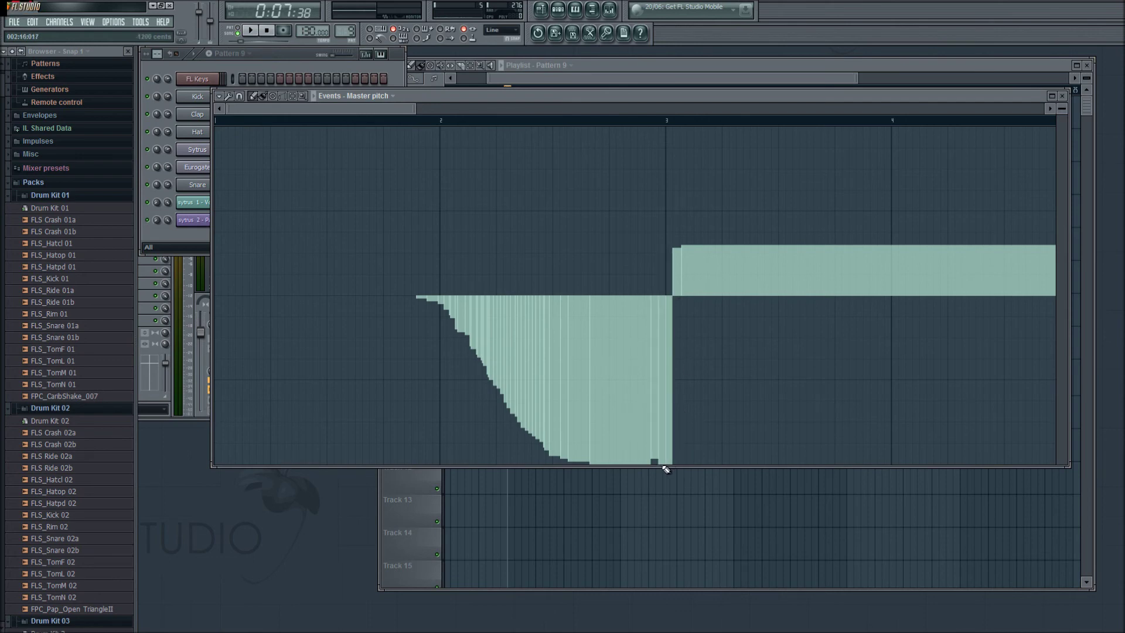
click(674, 300)
right_click(679, 300)
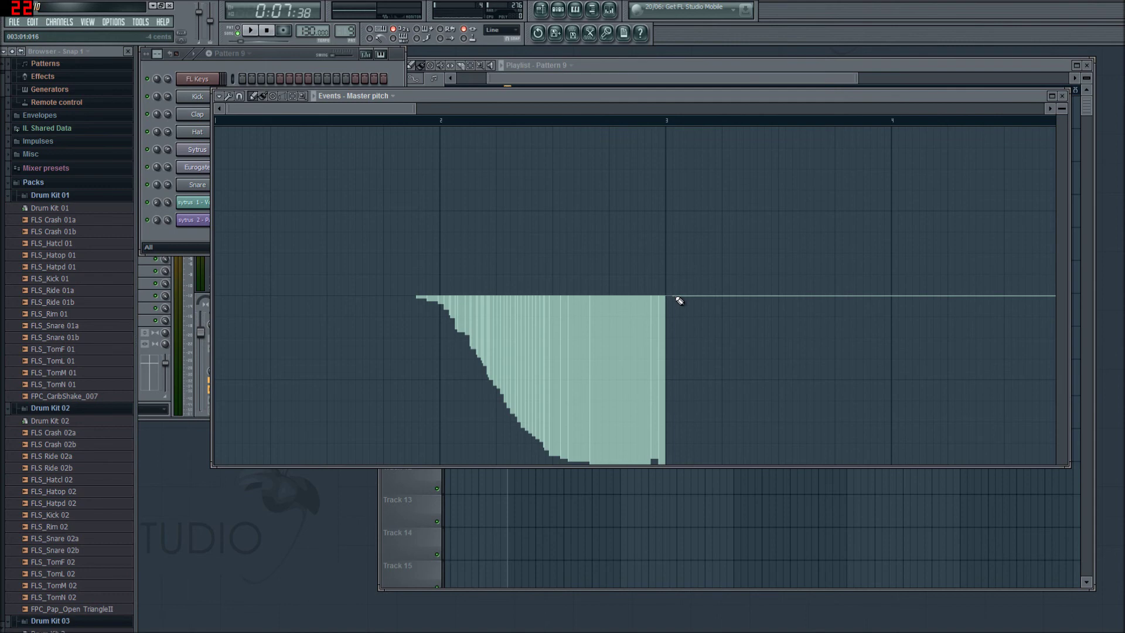
Try deleting the selected stretch just before bar 2, undo it and flatten the master pitch events there to zero
drag(680, 300, 1019, 369)
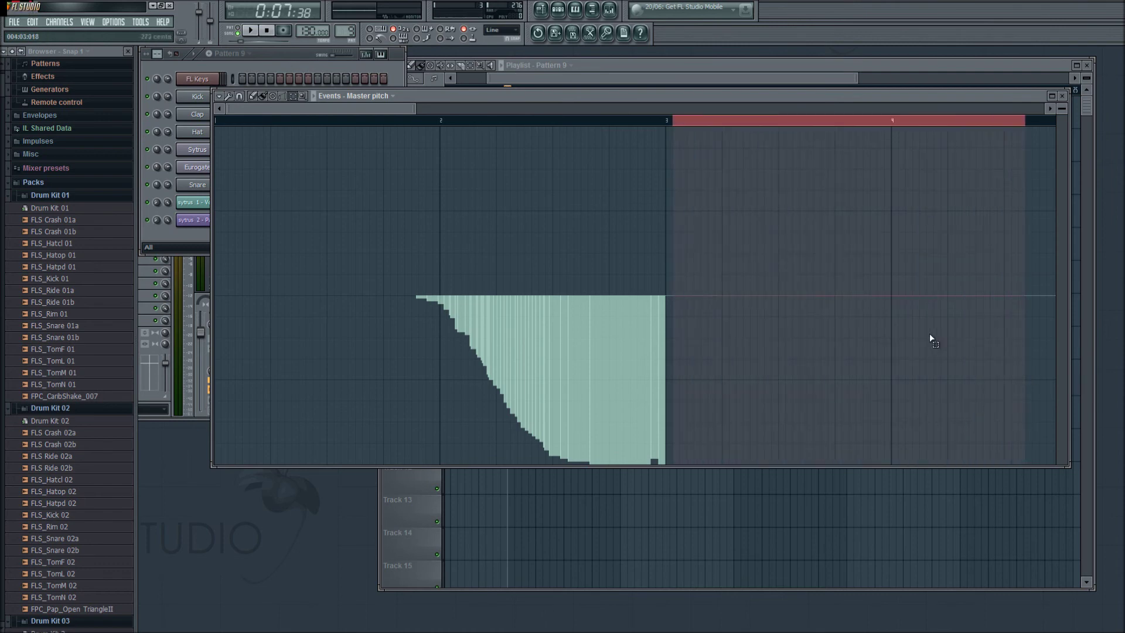
drag(414, 302, 437, 325)
key(ctrl+Delete)
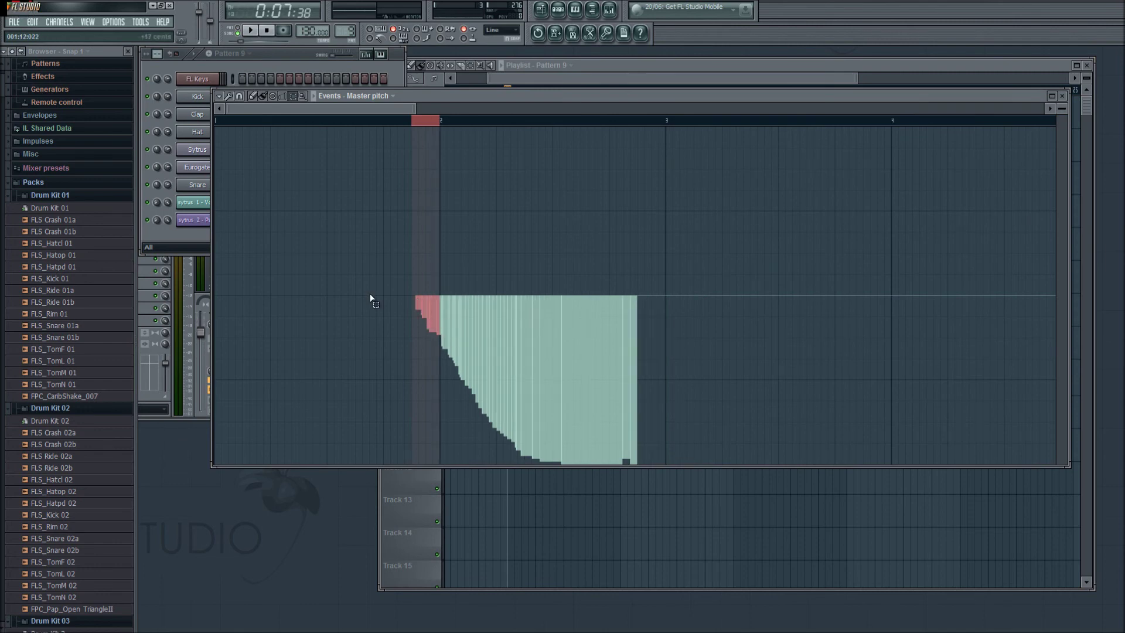
key(ctrl+z)
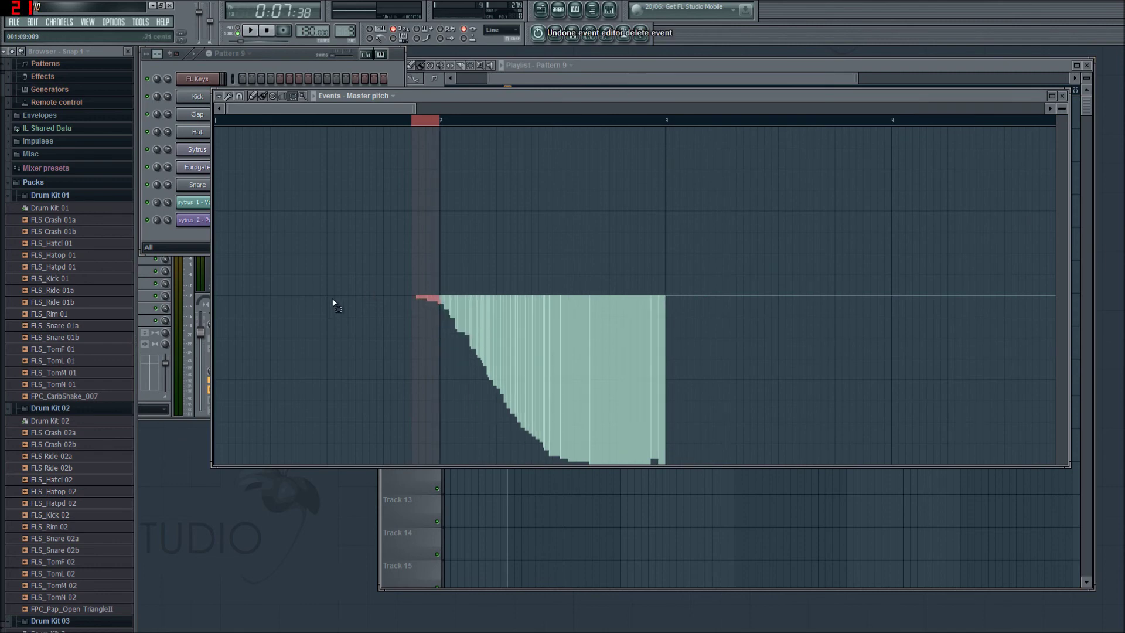
click(410, 216)
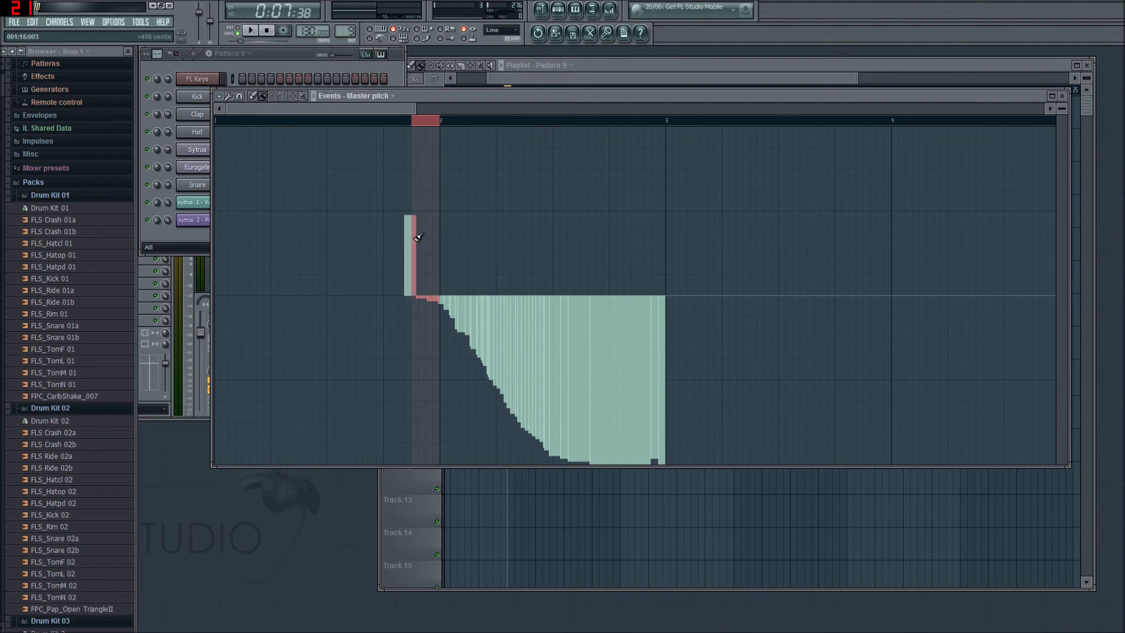
key(ctrl+z)
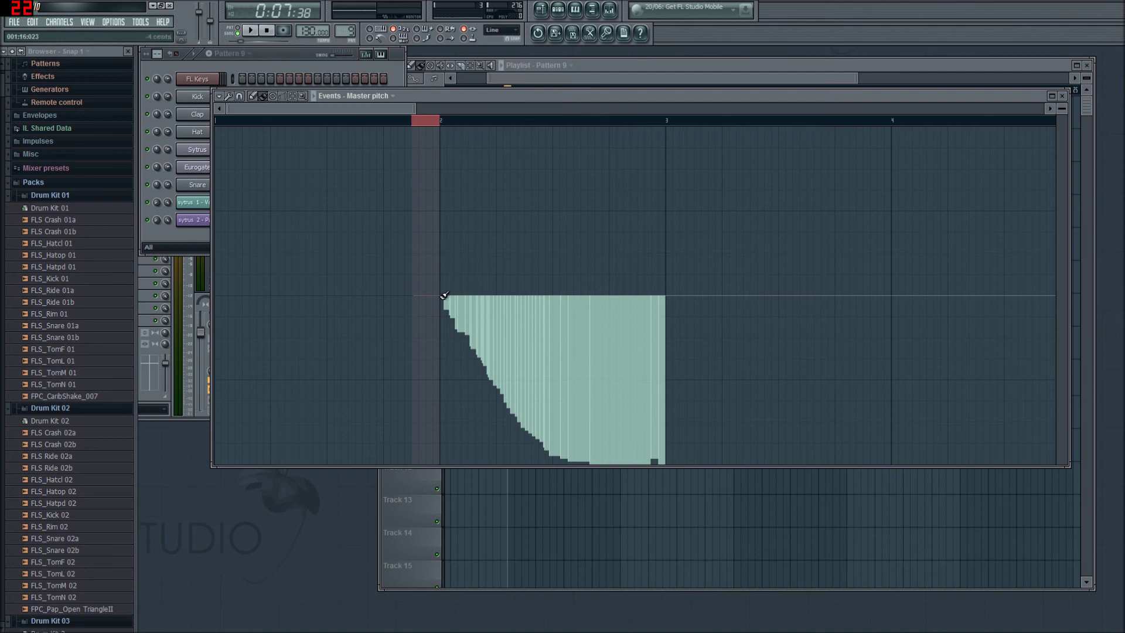
Draw a smooth master pitch fall from zero at bar 2 to -1200 cents at bar 3, undoing an extra stroke over its middle
mouse_move(445, 295)
mouse_down()
mouse_move(595, 372)
mouse_move(668, 469)
mouse_up()
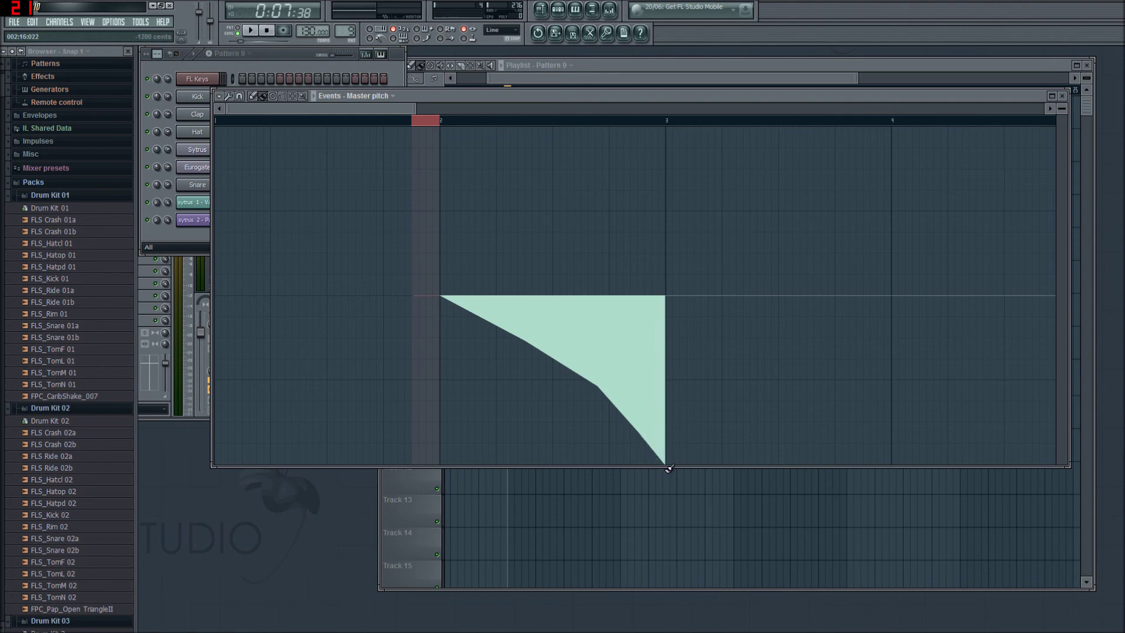
drag(482, 309, 566, 346)
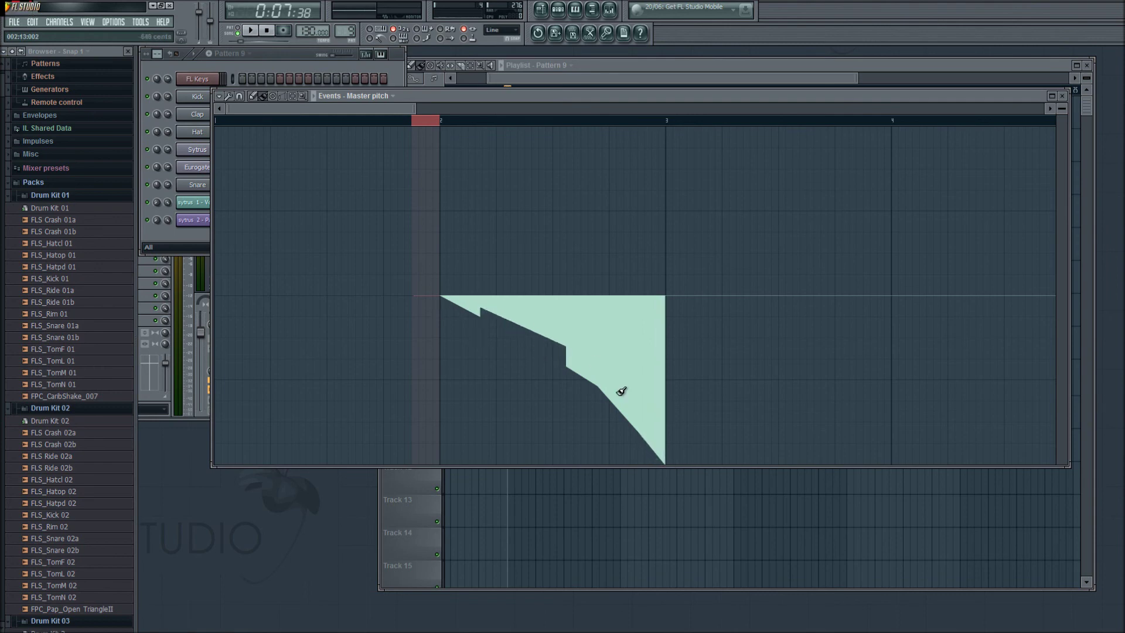
key(ctrl+z)
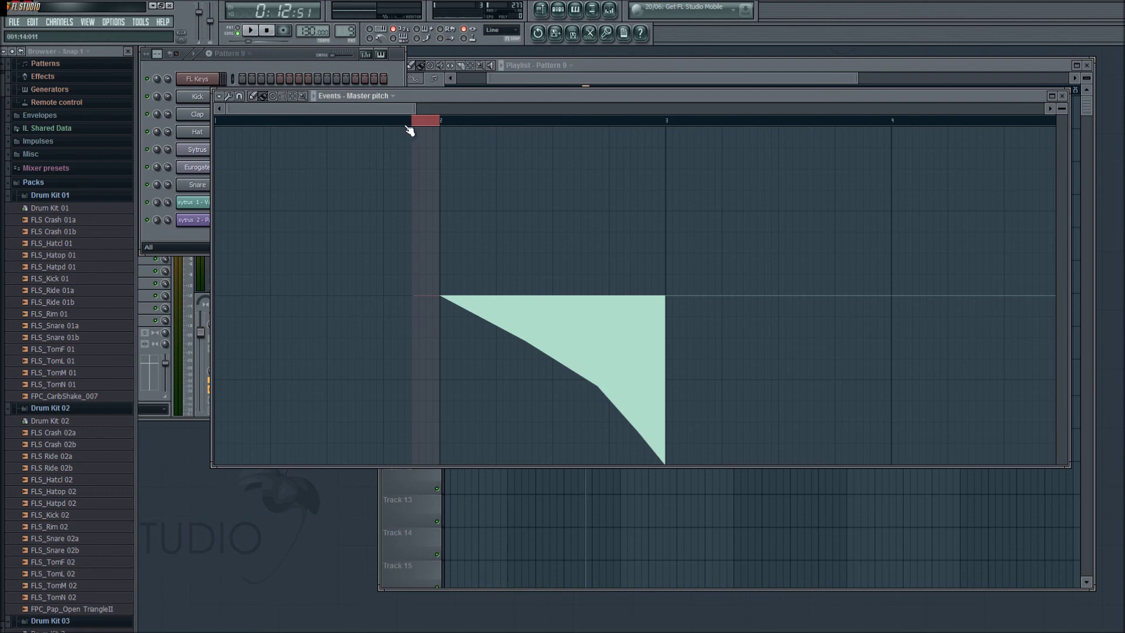
Clear the time selection and play the song from near the end of bar 5 to hear the master pitch drop
click(434, 120)
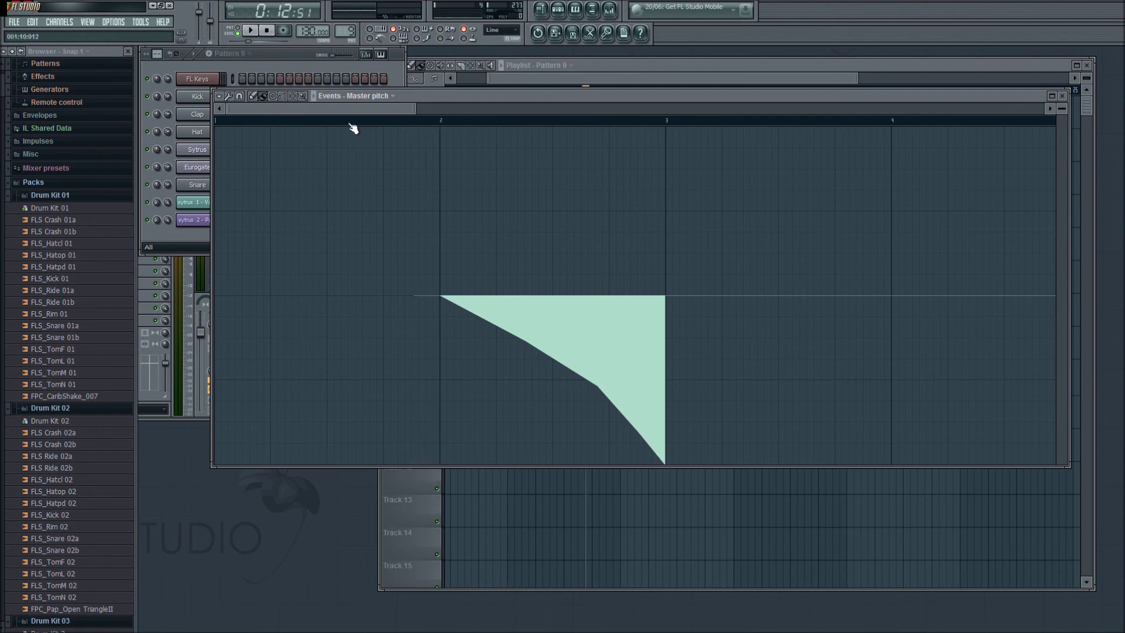
click(353, 122)
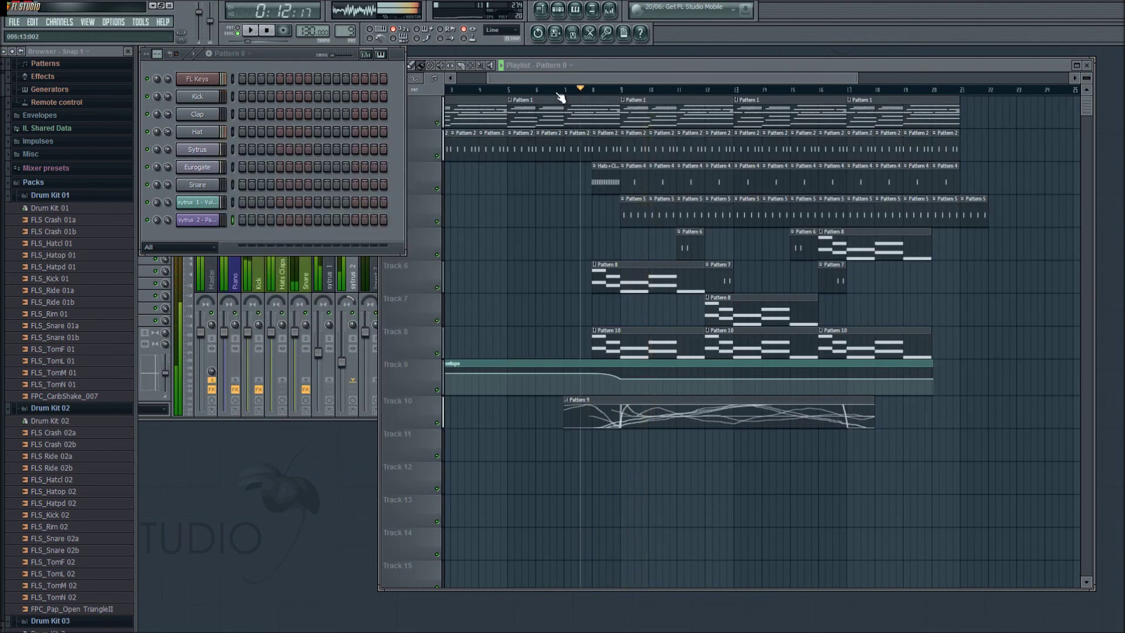
click(530, 91)
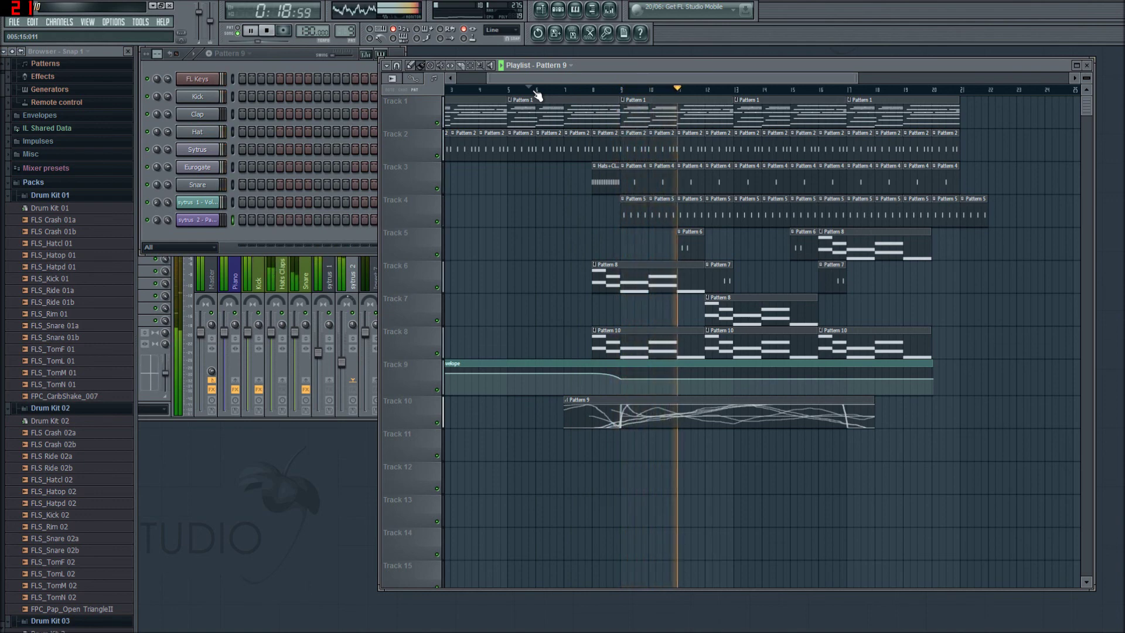
Stop the song playback and review the automation and song completion sections of the FL STUDIO TUTORIAL.txt outline in Notepad
mouse_move(611, 386)
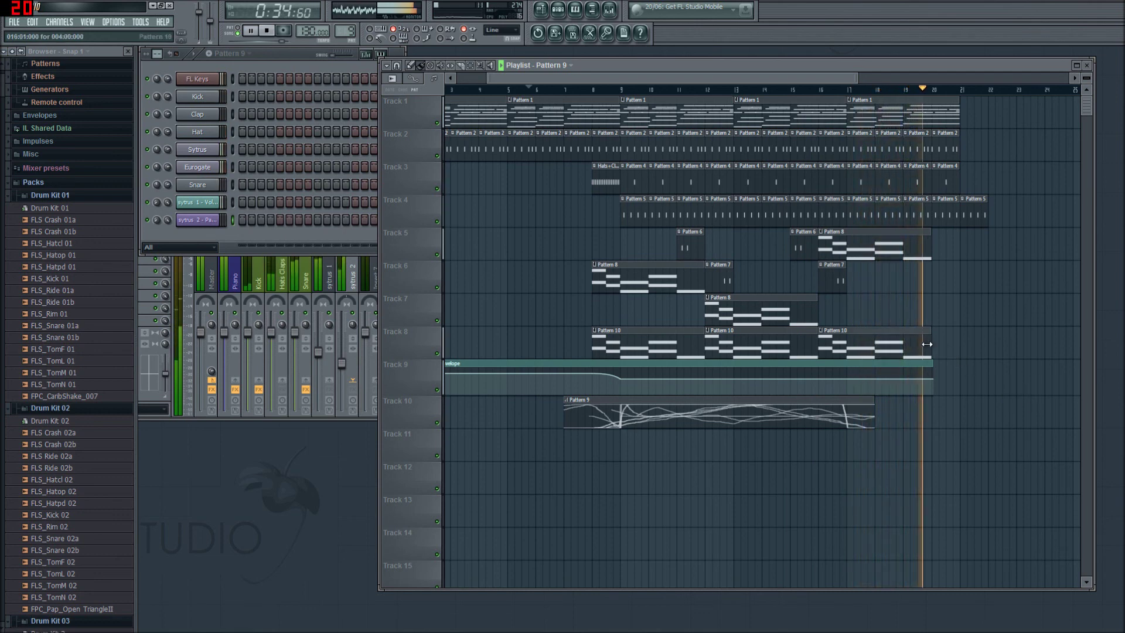
key(space)
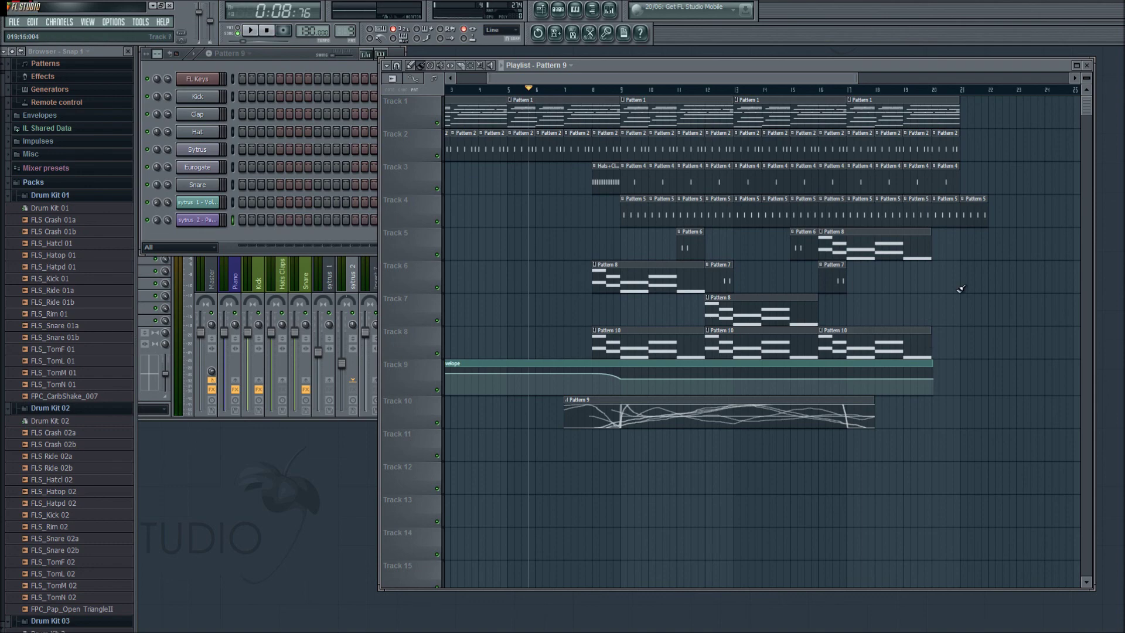
key(alt+Tab)
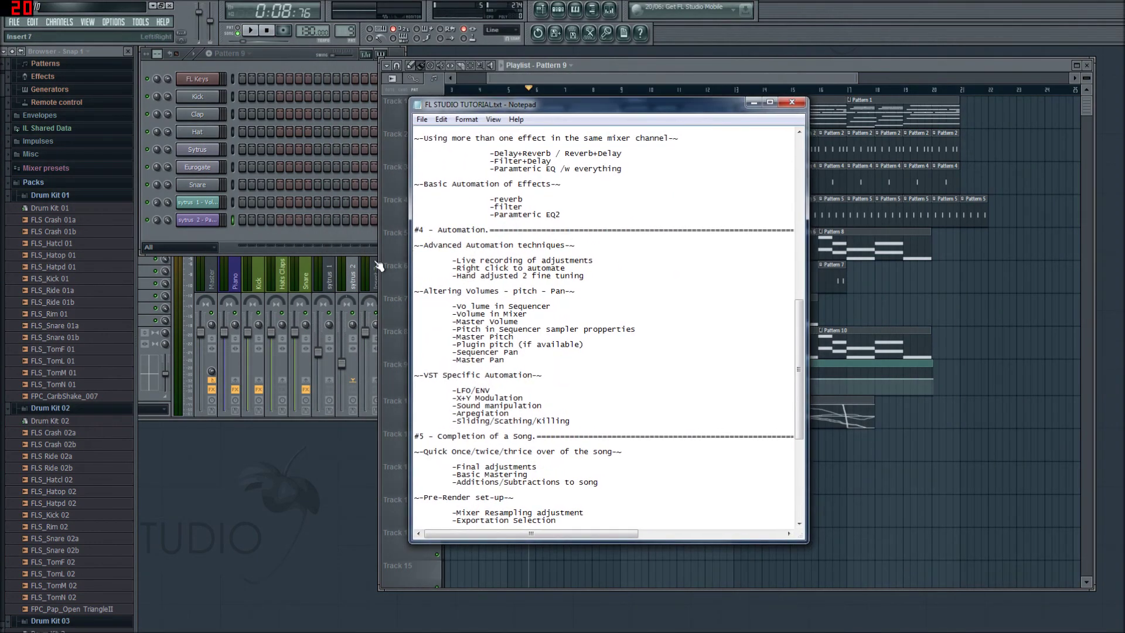
drag(419, 245, 416, 428)
click(509, 413)
scroll(606, 325, down, 5)
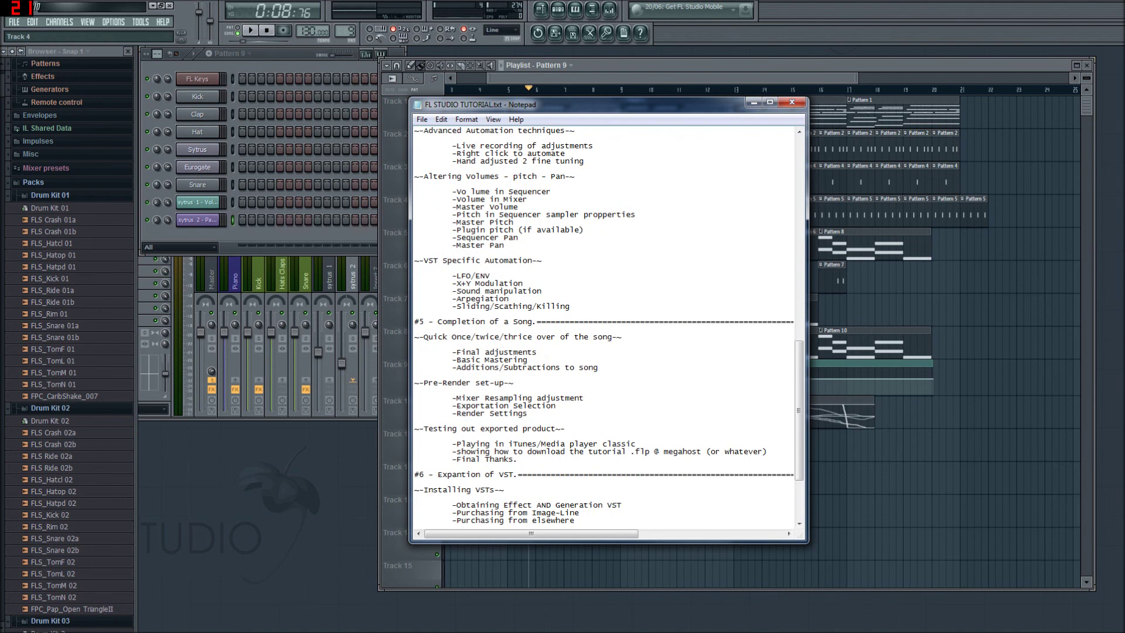
Open the FL Keys channel's settings and plugin window, and close the mixer after bringing it up over them
click(197, 80)
drag(253, 125, 301, 94)
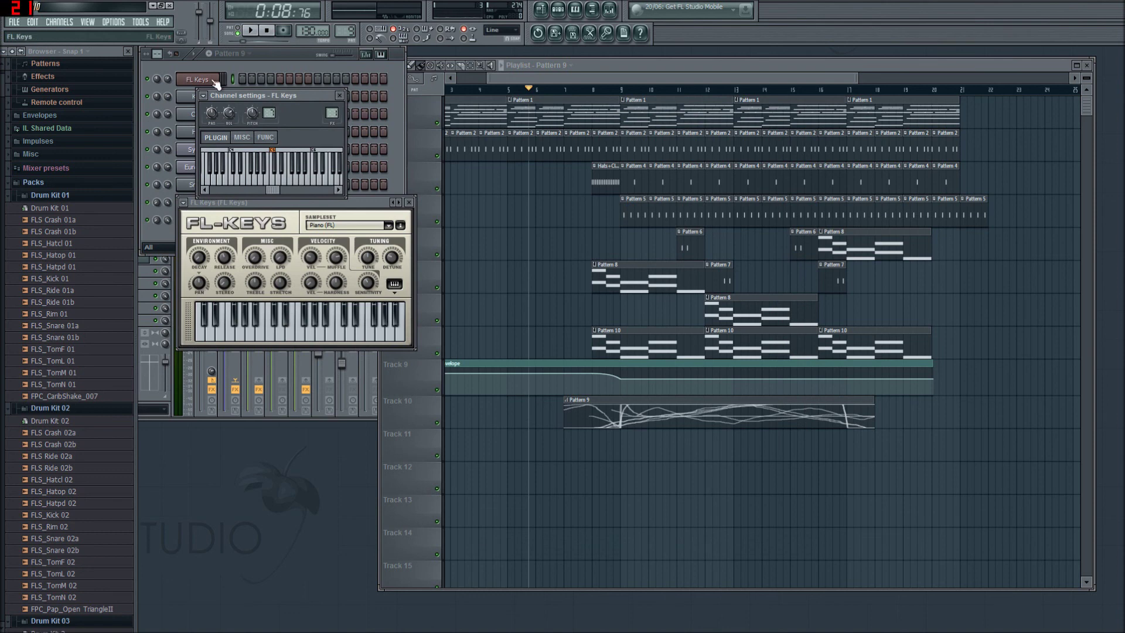
key(F9)
click(532, 334)
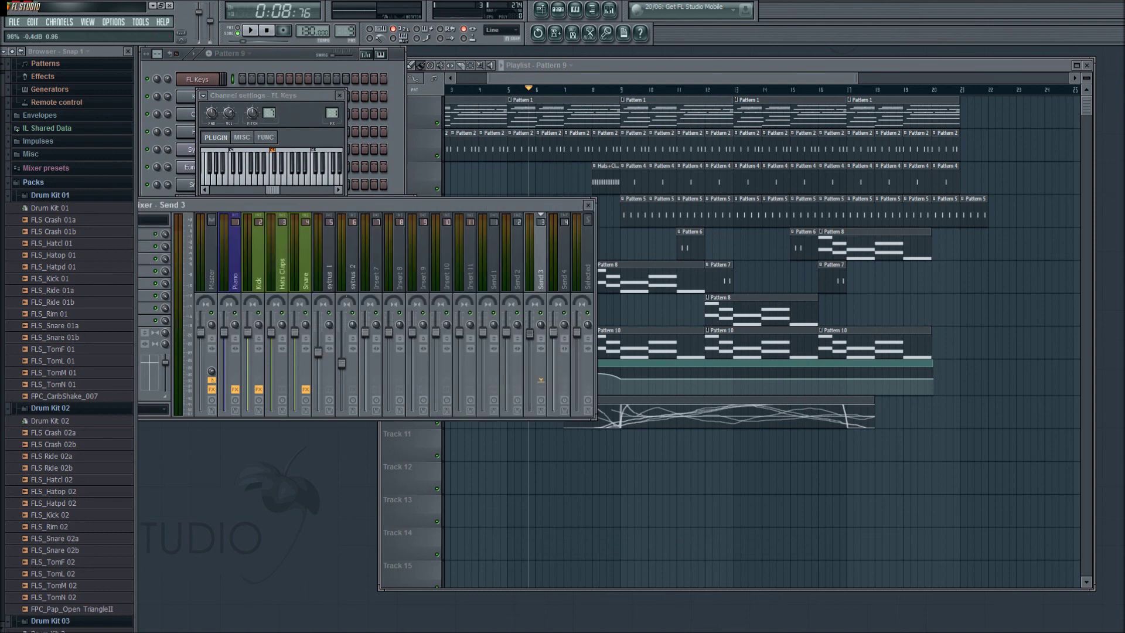
drag(579, 204, 589, 223)
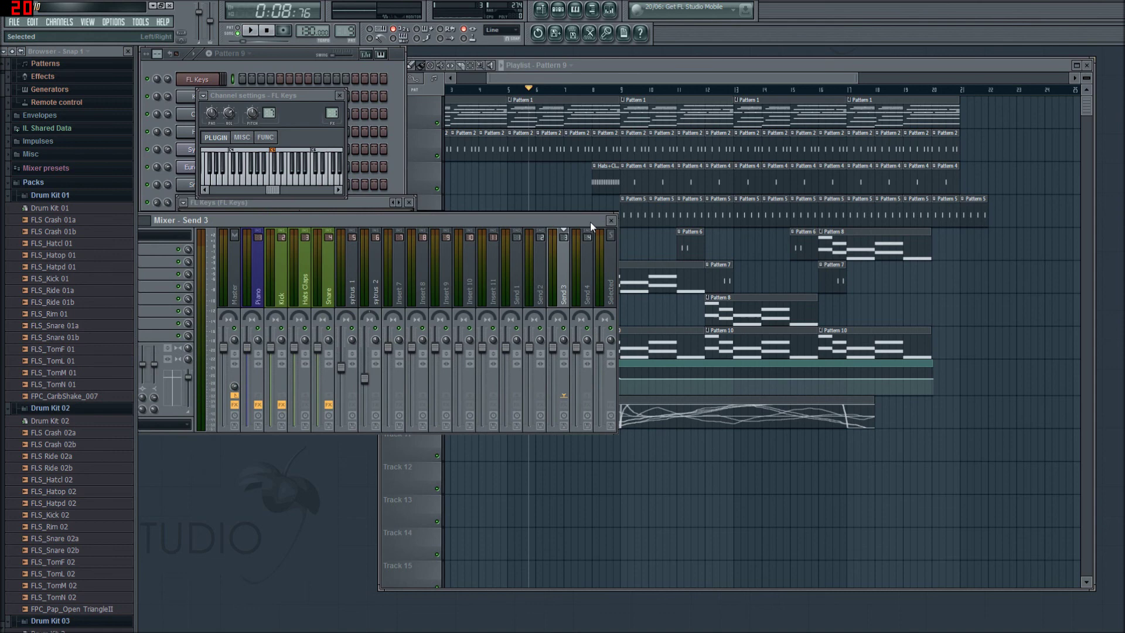
click(611, 220)
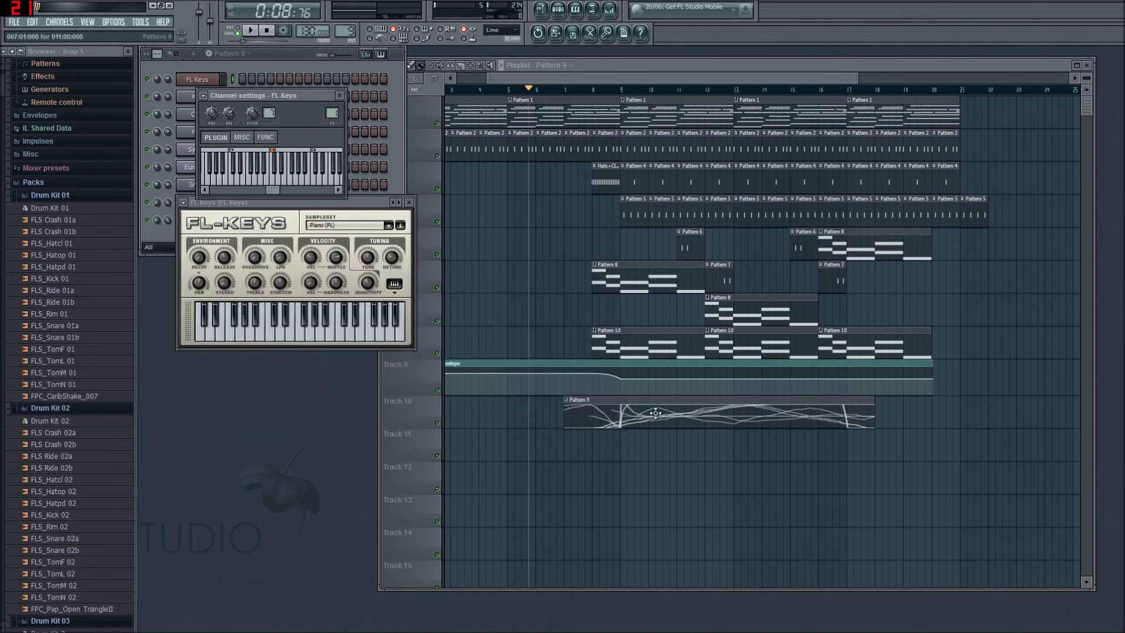
Reposition the FL Keys windows and check the automation options of the plugin's velocity knob without choosing one
drag(328, 203, 359, 232)
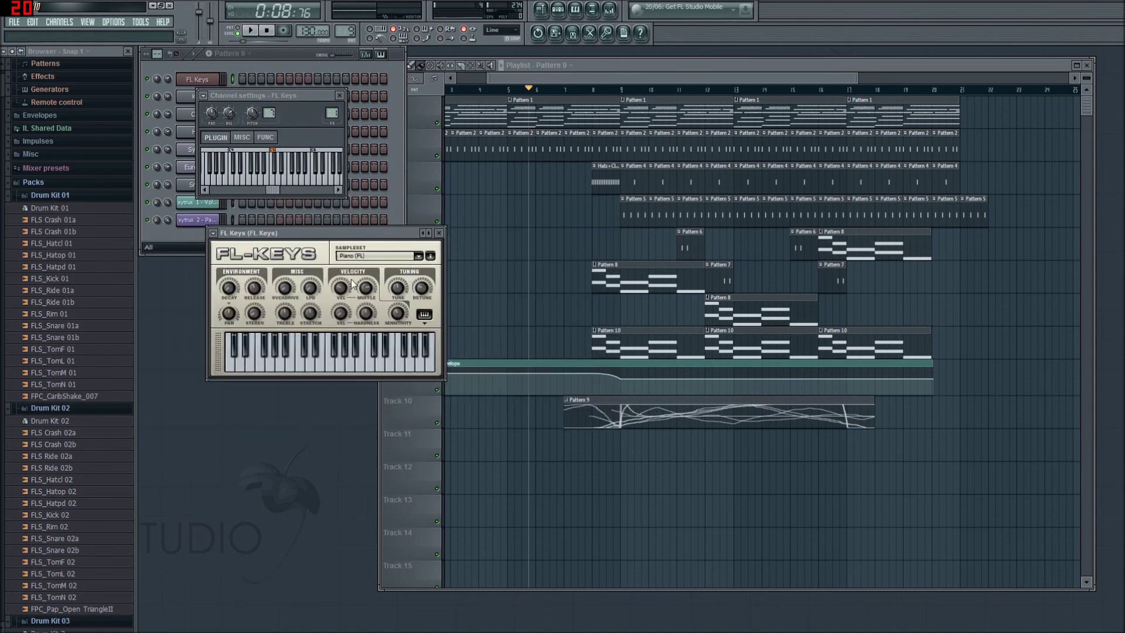
right_click(343, 292)
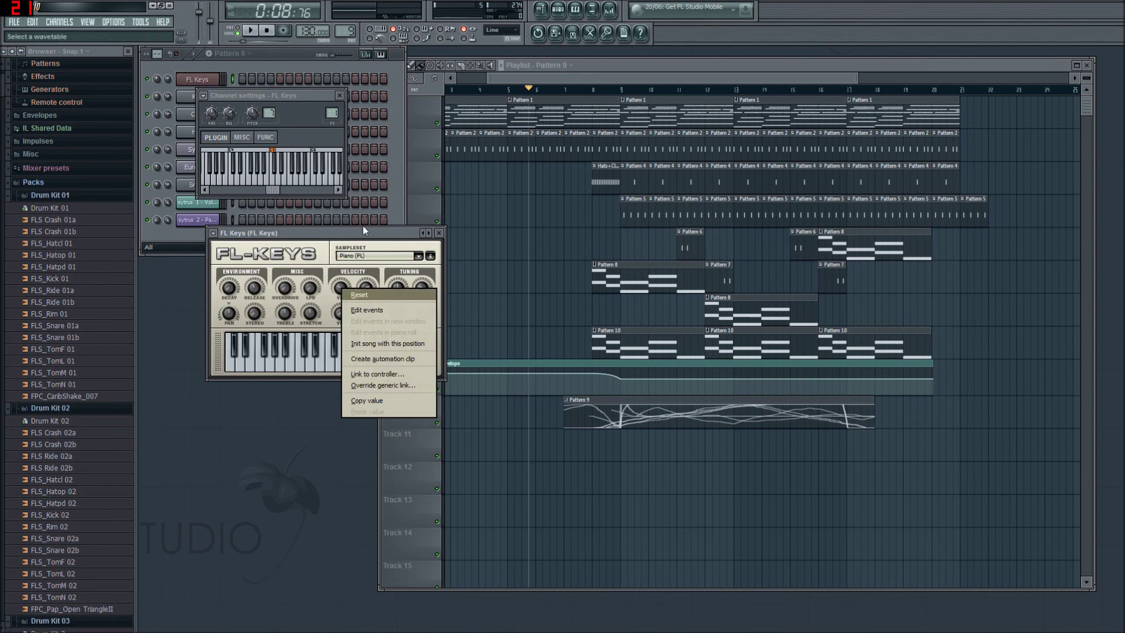
click(330, 292)
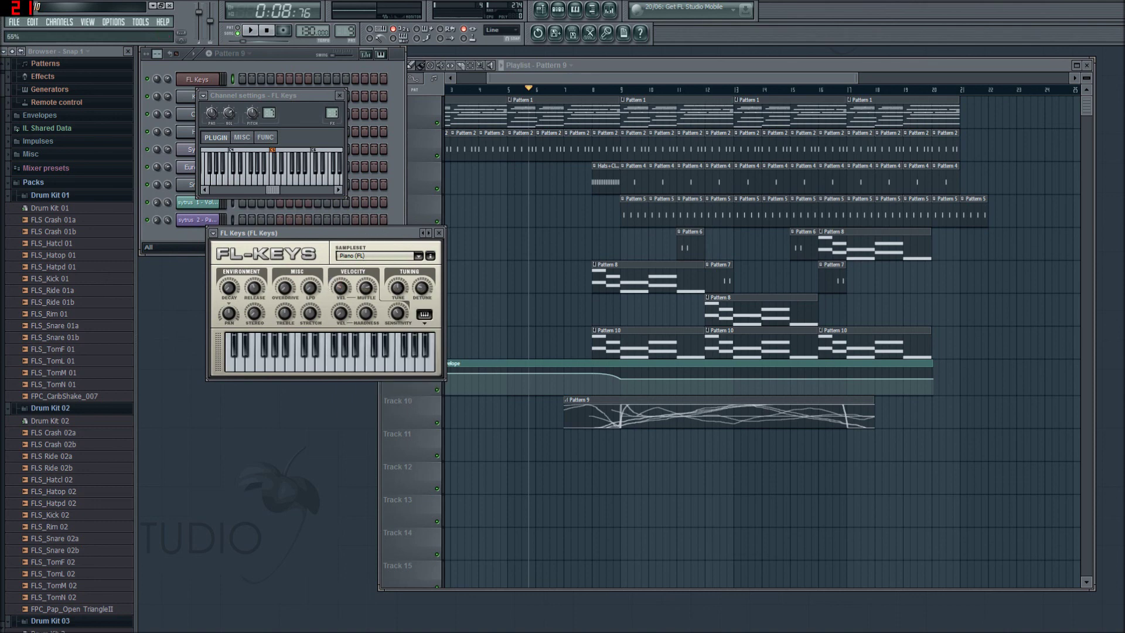
drag(311, 96, 325, 134)
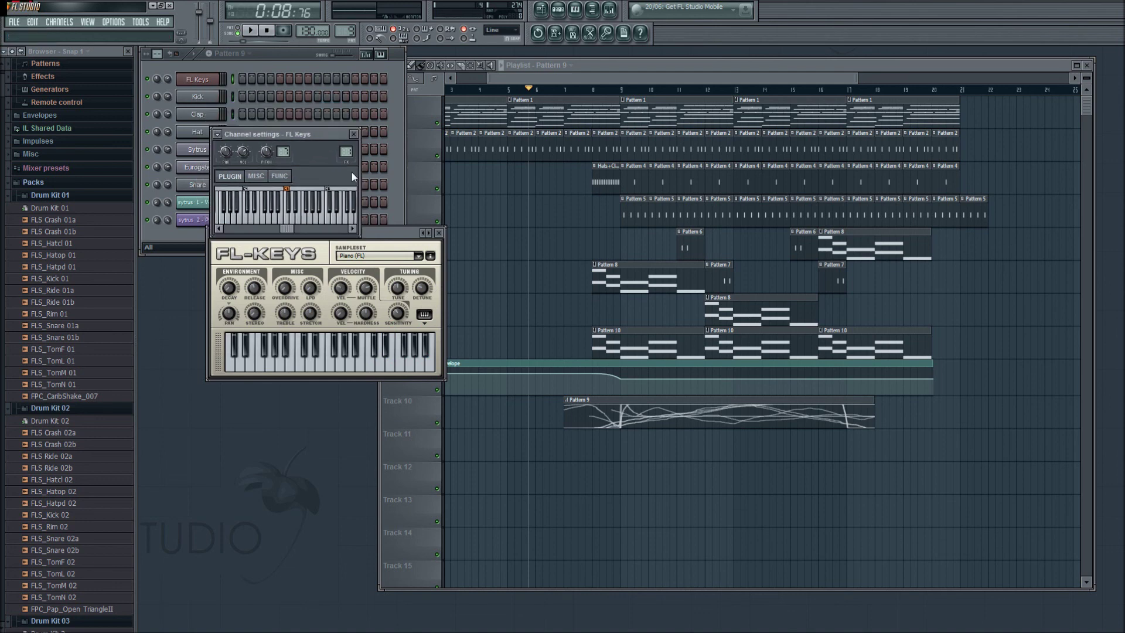
Bring up the mixer, look at the panning controls around the sytrus 2 track and close the mixer again
key(F9)
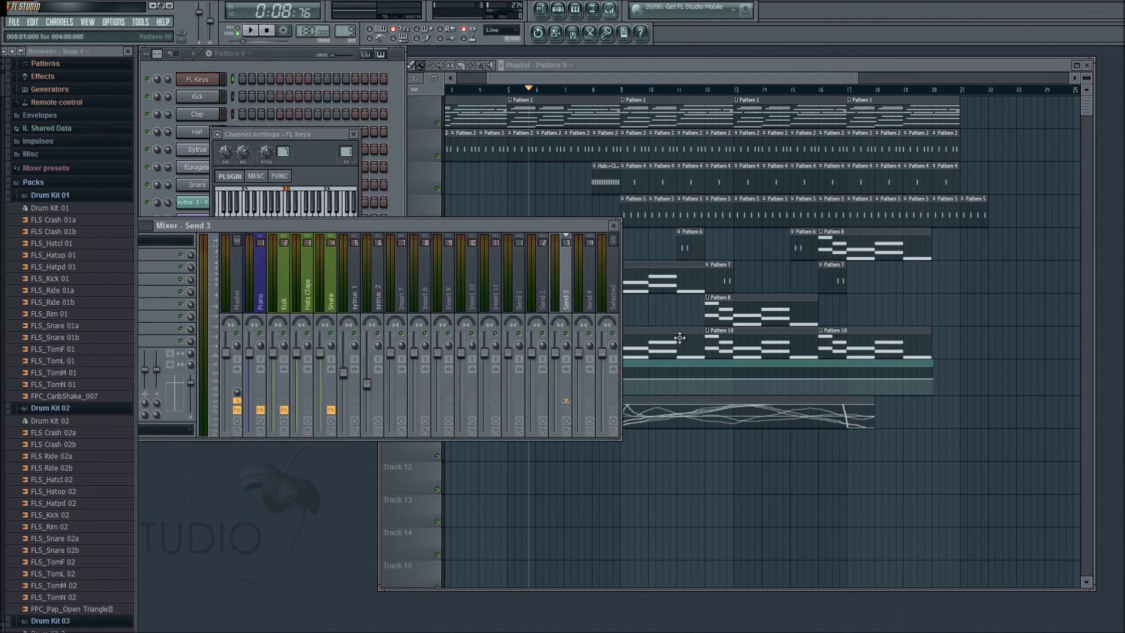
click(375, 322)
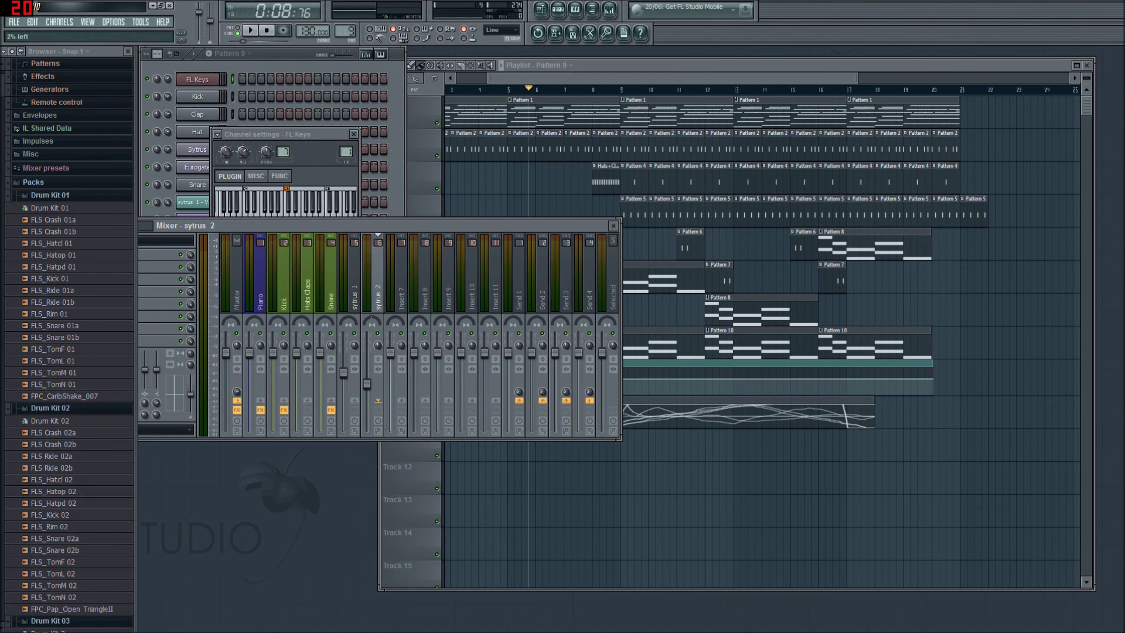
drag(424, 225, 522, 215)
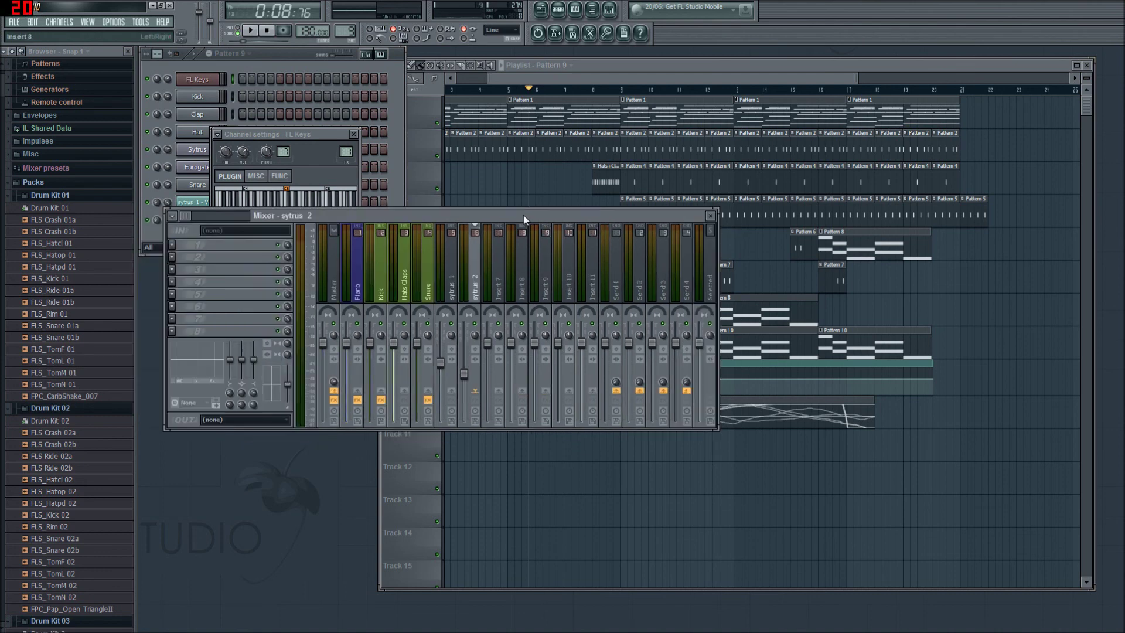
right_click(494, 307)
click(553, 216)
click(711, 216)
Arrange the FL Keys channel settings and plugin windows underneath the channel rack and return to the playlist's start
drag(382, 246, 350, 393)
drag(319, 136, 318, 277)
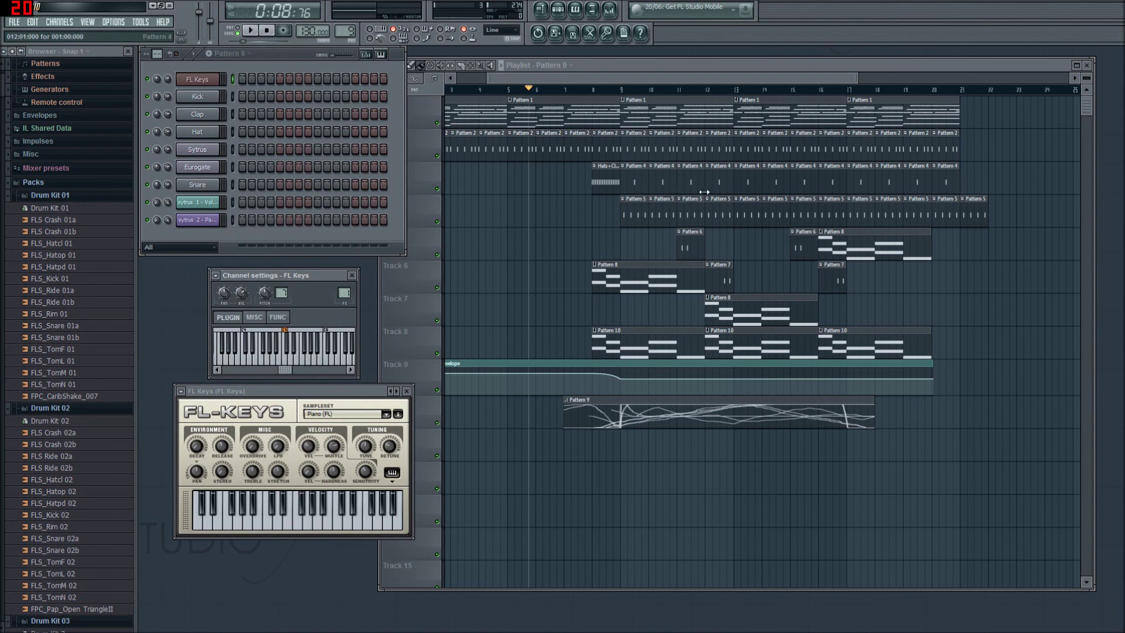
drag(726, 79, 615, 97)
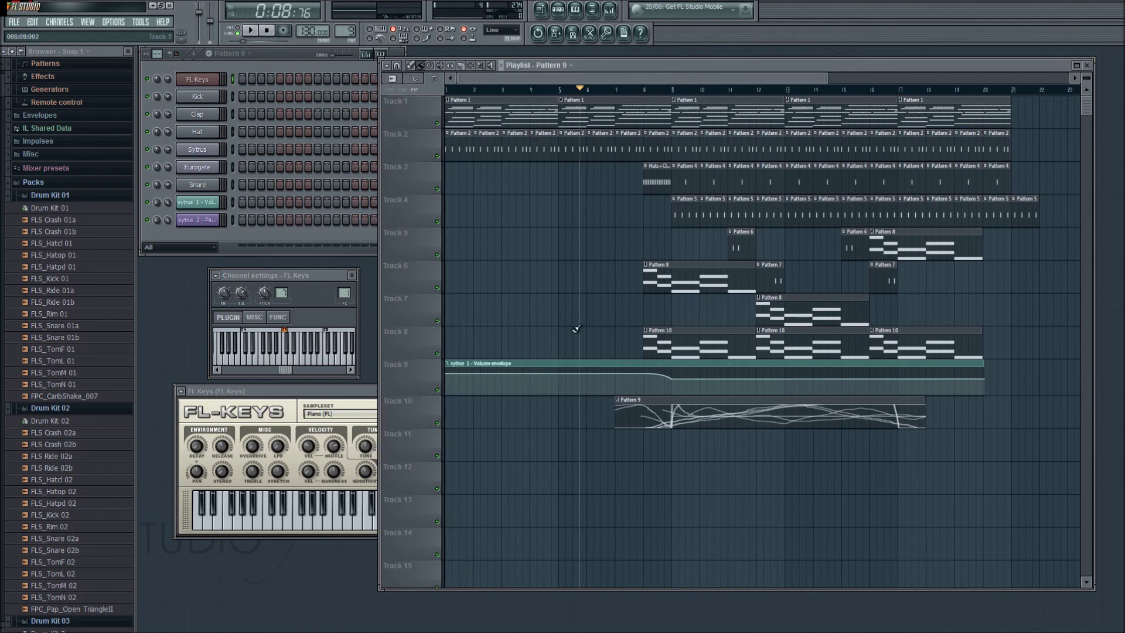